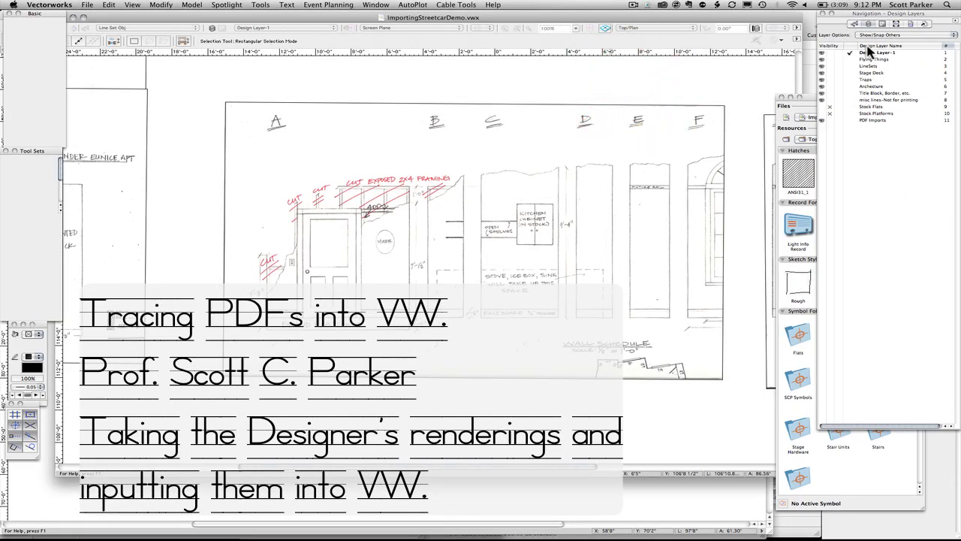
- Create a new design layer named Tracing Layer and keep its default properties
right_click(869, 137)
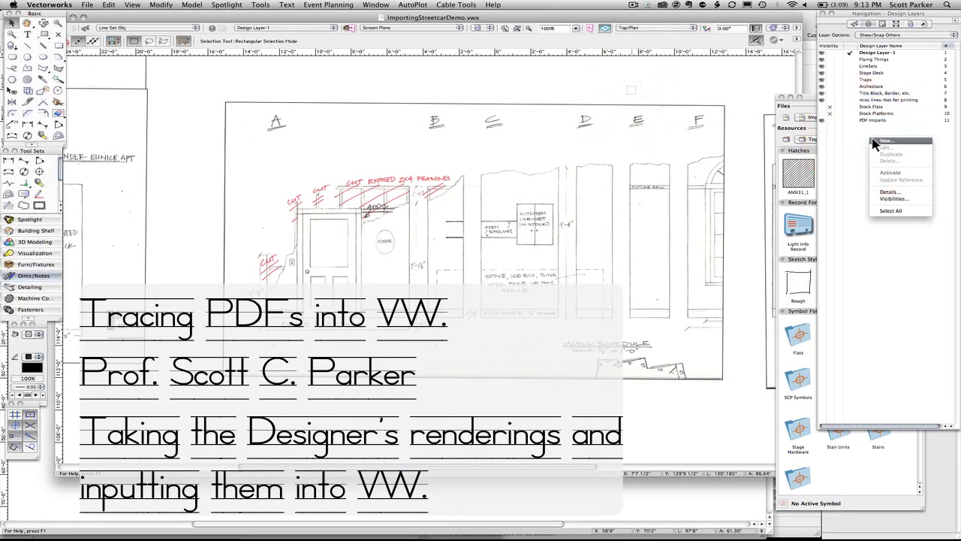
left_click(872, 139)
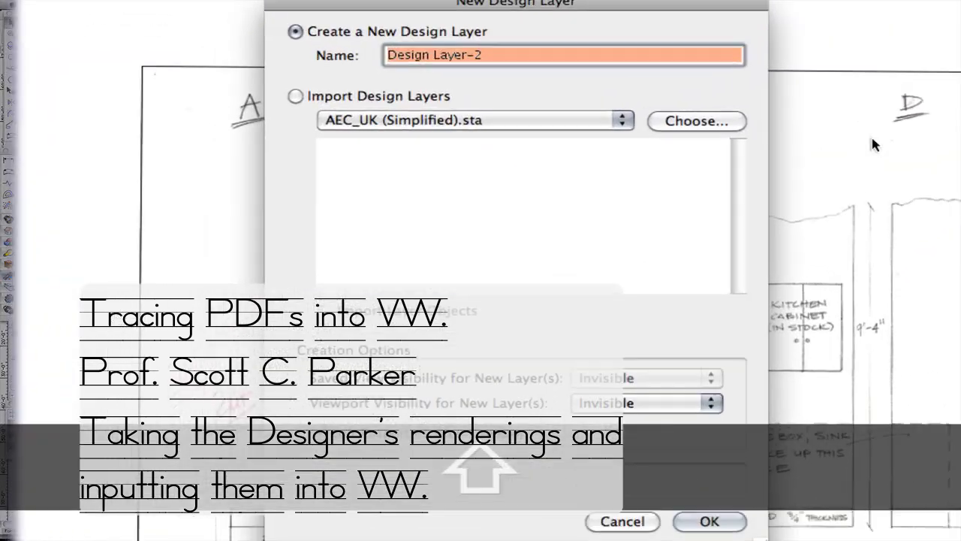
type("Tracing Lay")
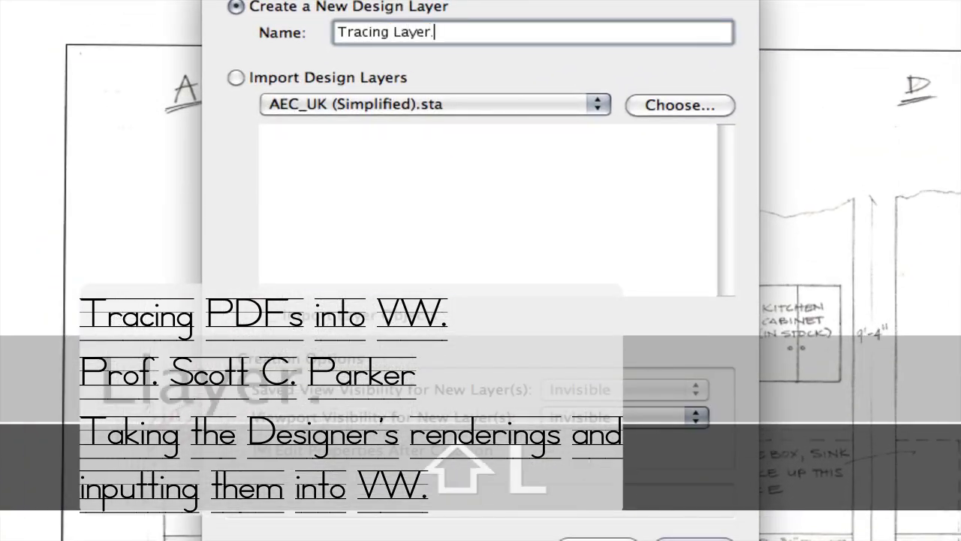
key("Return")
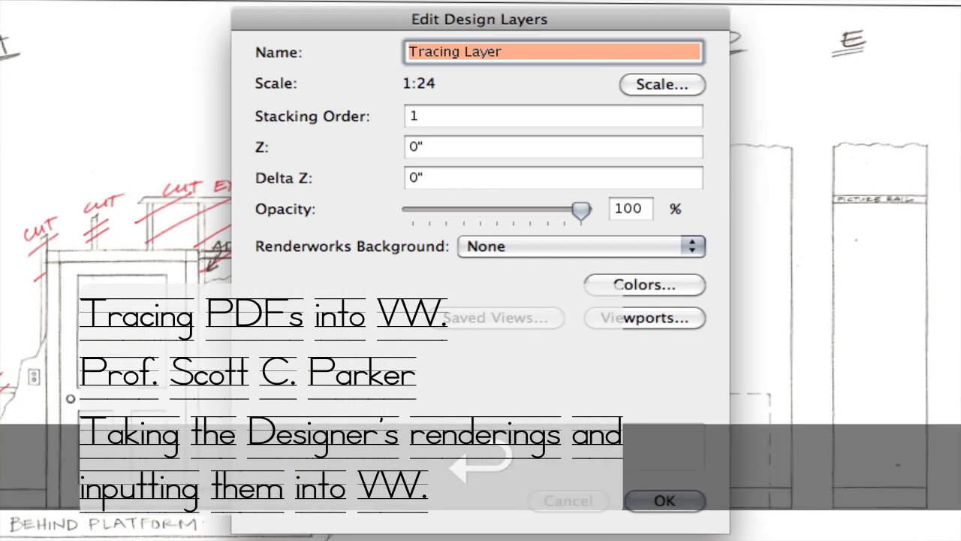
key("Return")
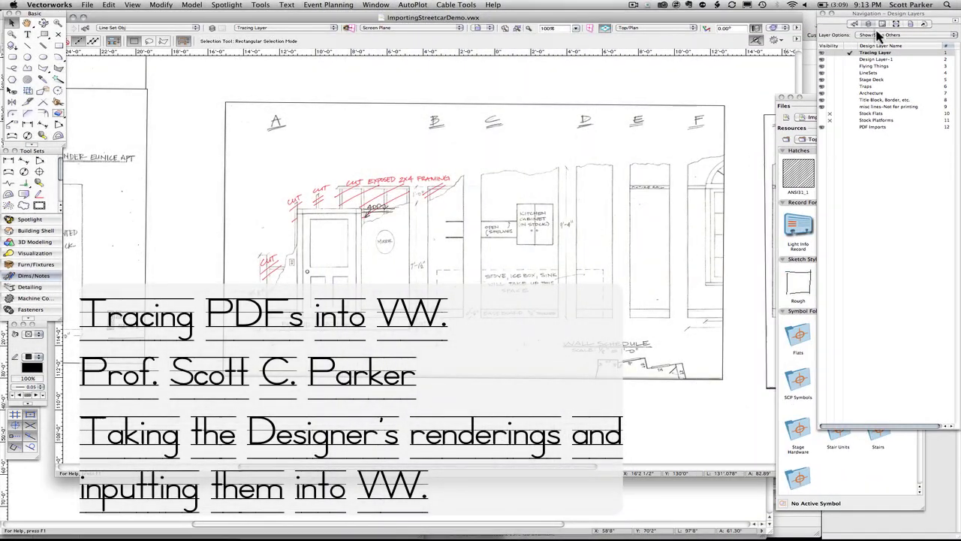
- Create a new class named Tracing for demo and keep its default attributes
left_click(852, 24)
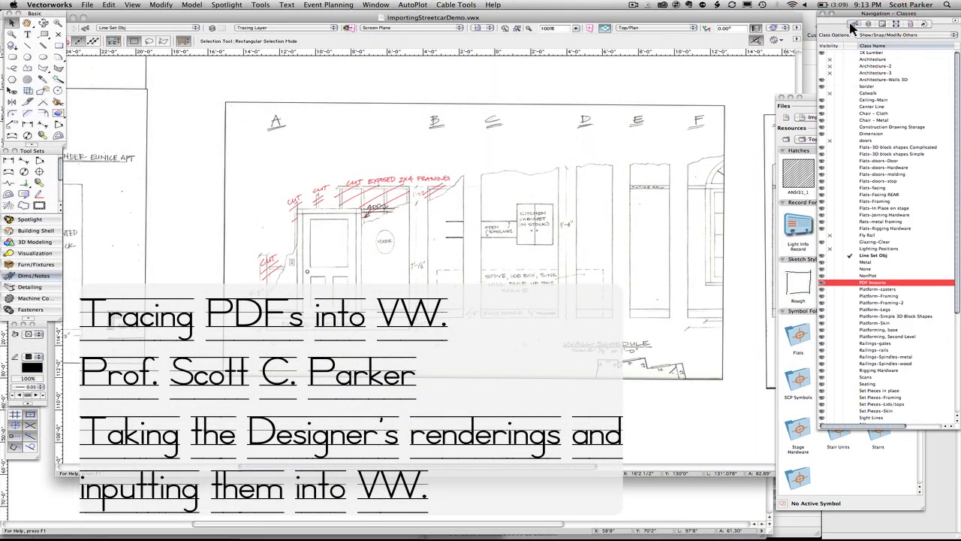
right_click(877, 66)
left_click(883, 67)
type("Tracing")
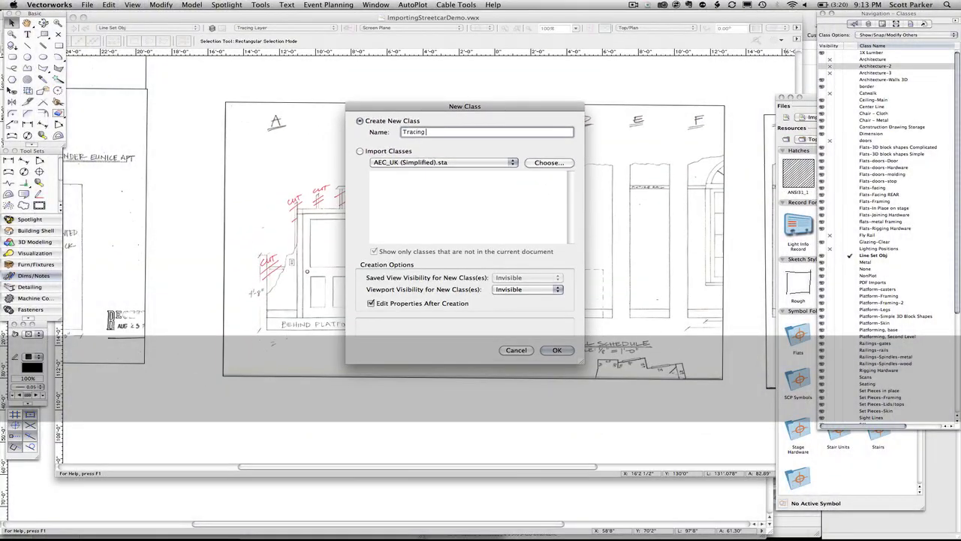
type(" for demo")
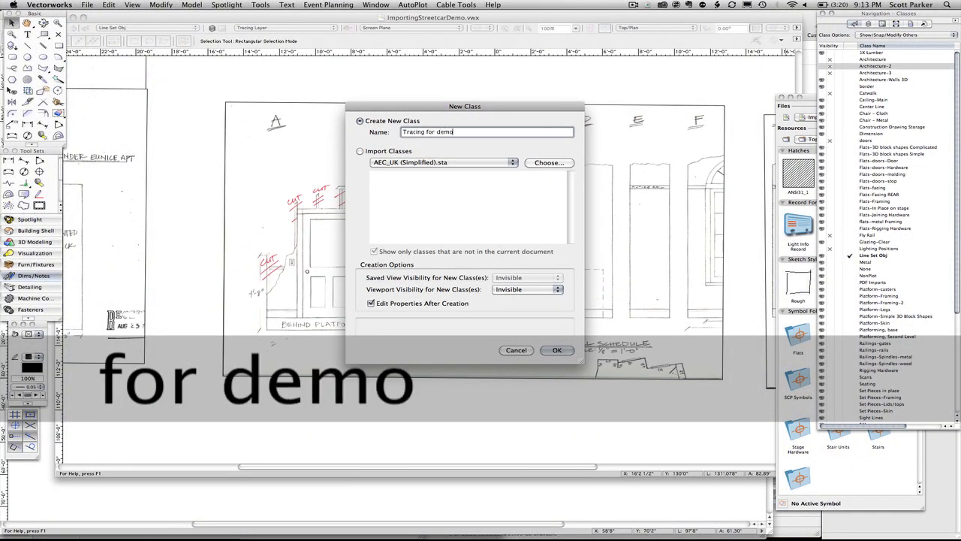
key("Return")
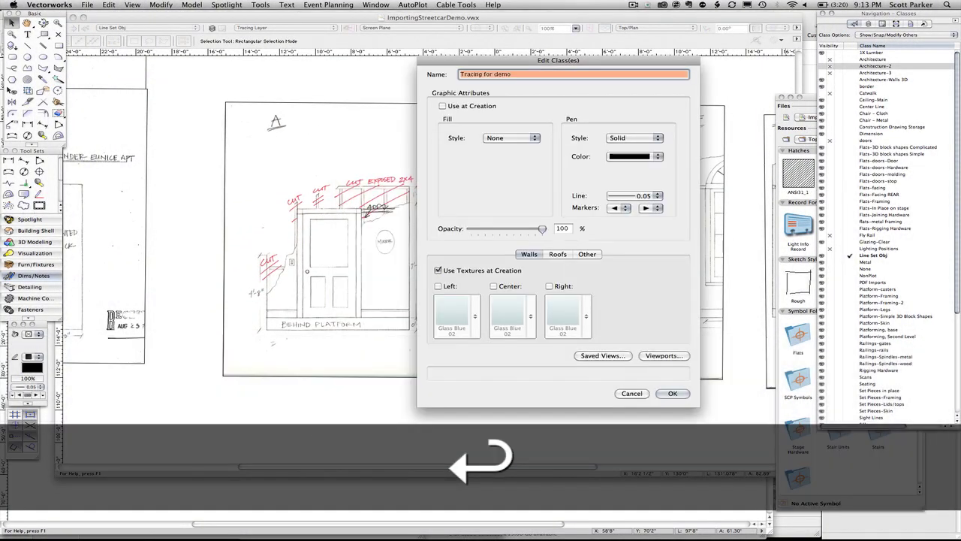
key("Return")
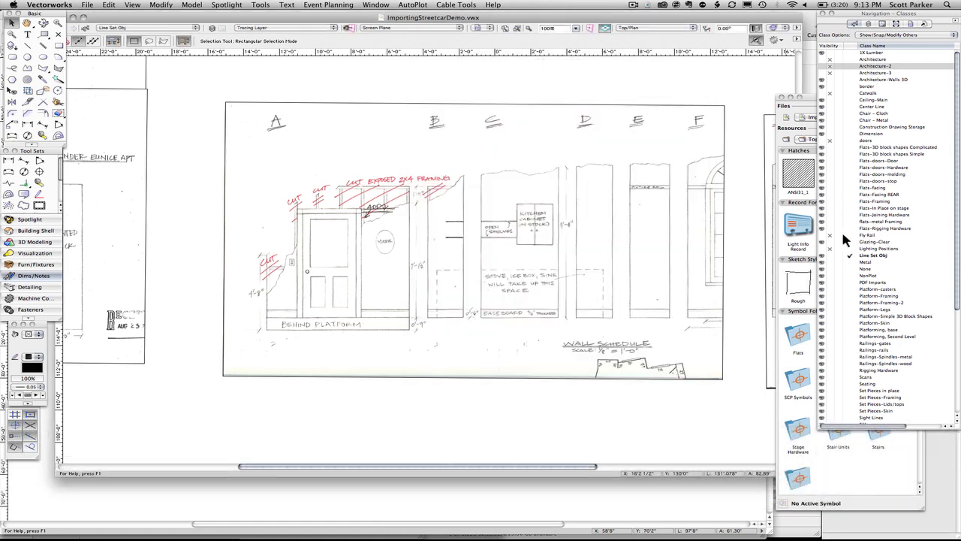
- Make the Tracing for demo class the active class
scroll(853, 255, "down", 10)
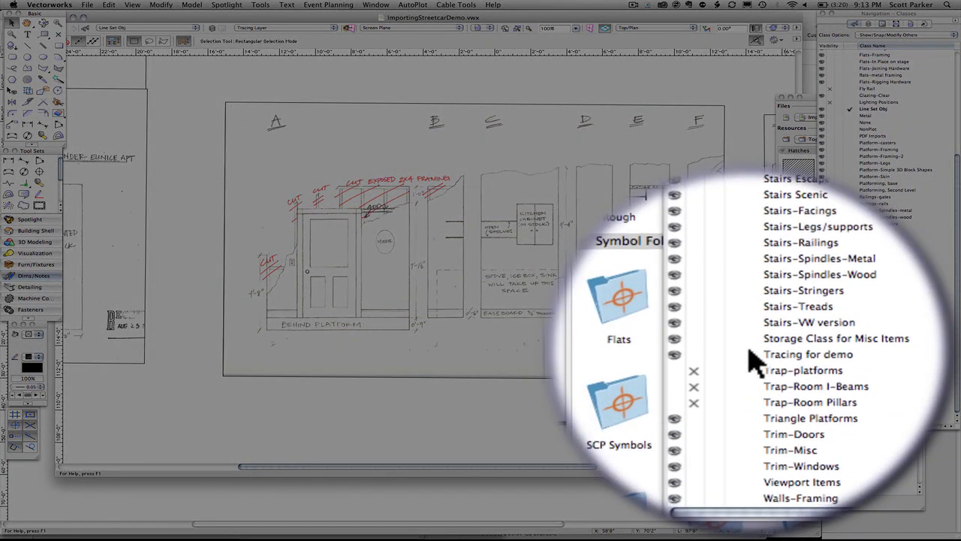
left_click(851, 359)
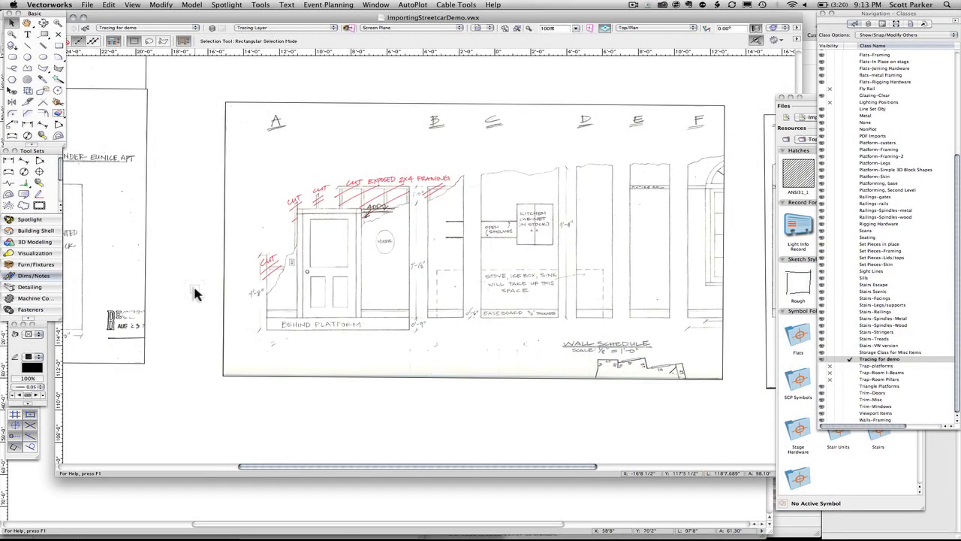
left_click(193, 288)
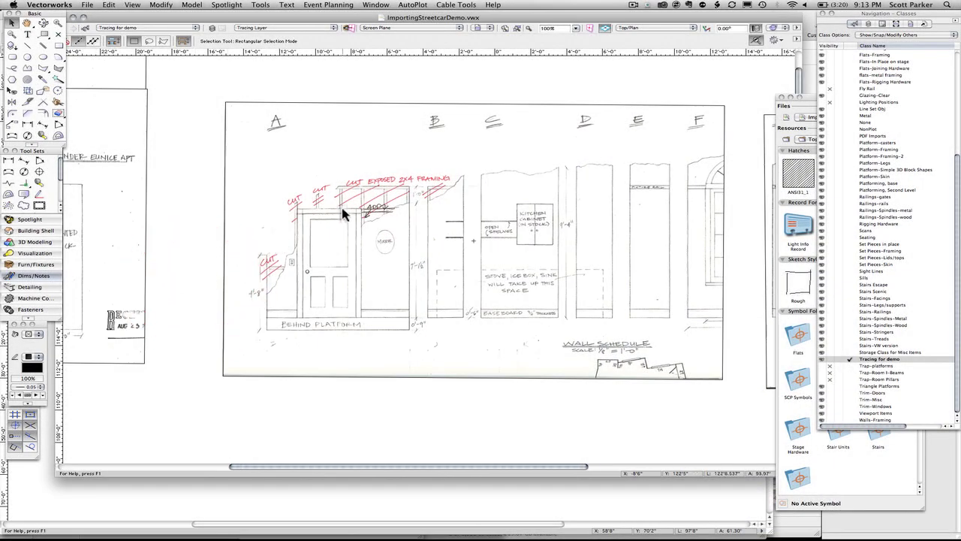
- Start a corner-point polyline on wall A, tracing its bottom edge about 8' long and its right edge up to the torn line
scroll(342, 214, "up", 3)
left_click_drag(342, 214, 405, 133)
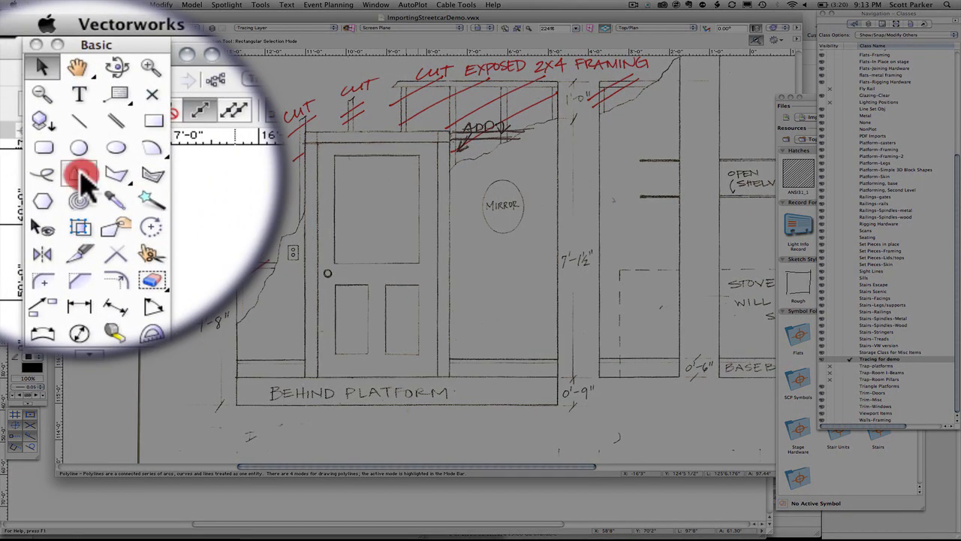
left_click(81, 177)
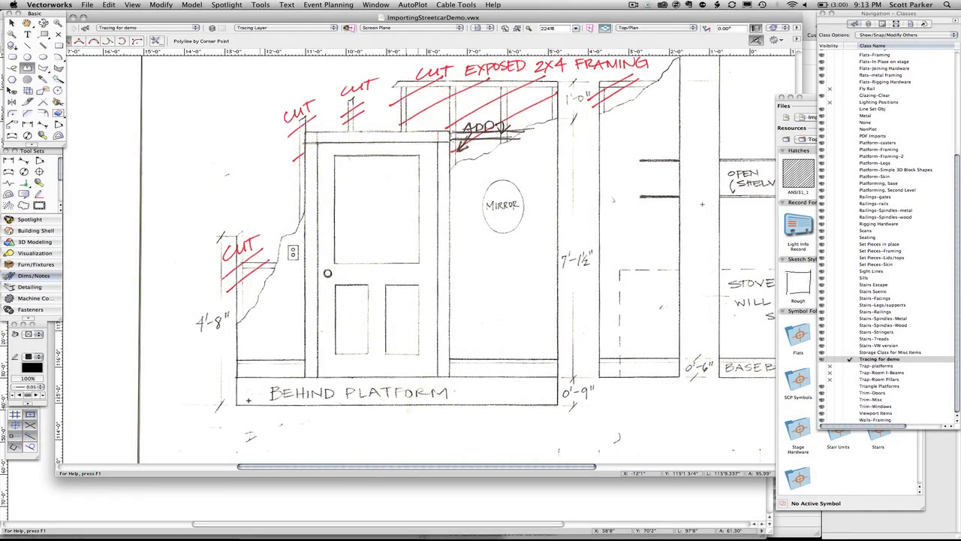
left_click(229, 403)
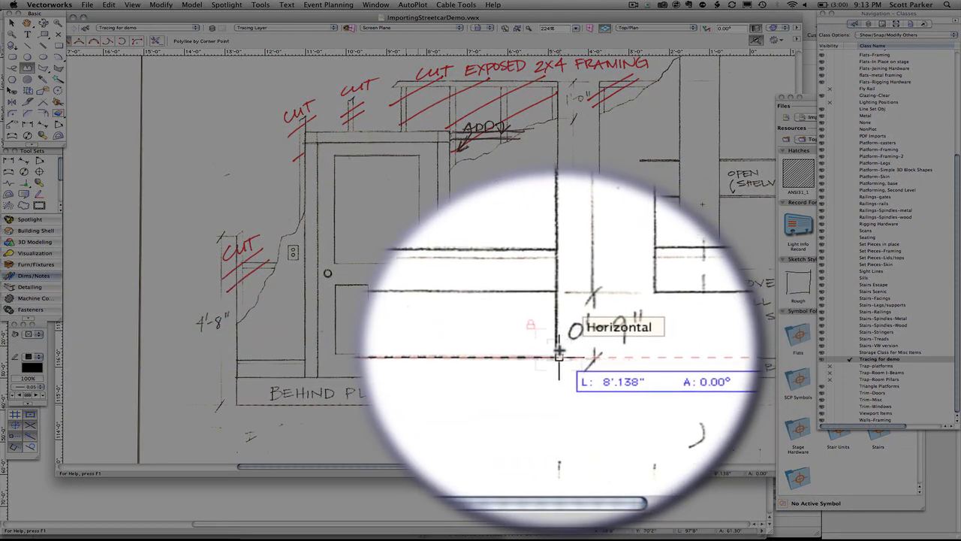
left_click(558, 404)
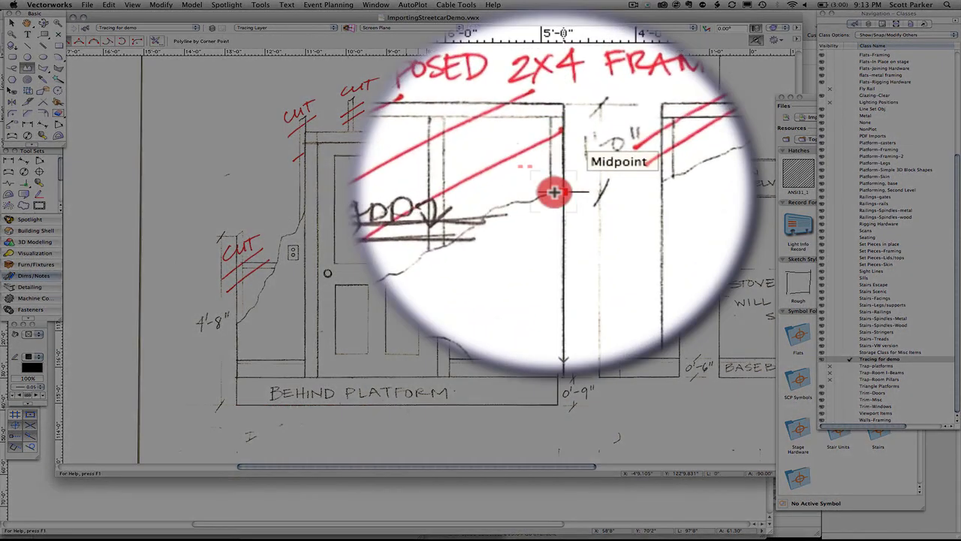
left_click(558, 117)
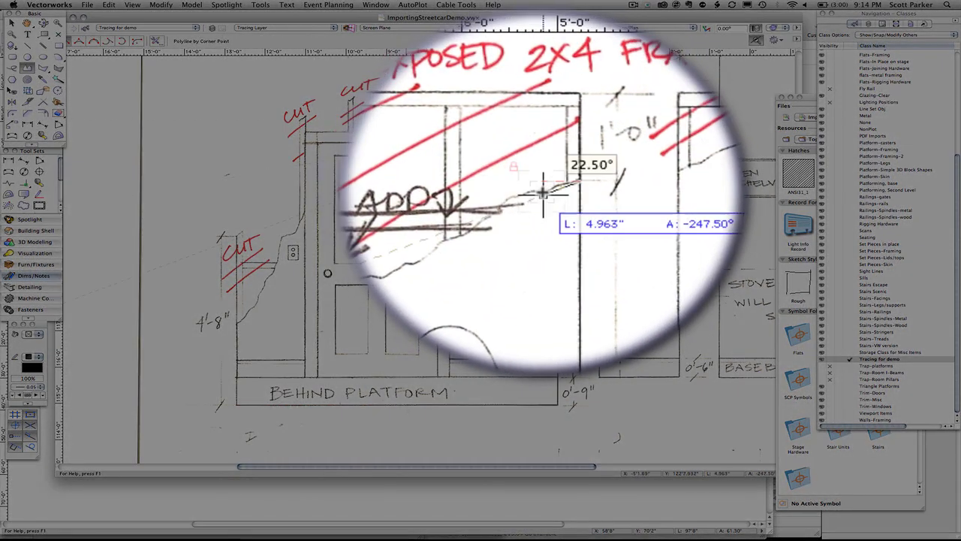
- Trace the first part of wall A's torn upper edge with polyline points, from the right edge past the ADD note
scroll(538, 190, "up", 6)
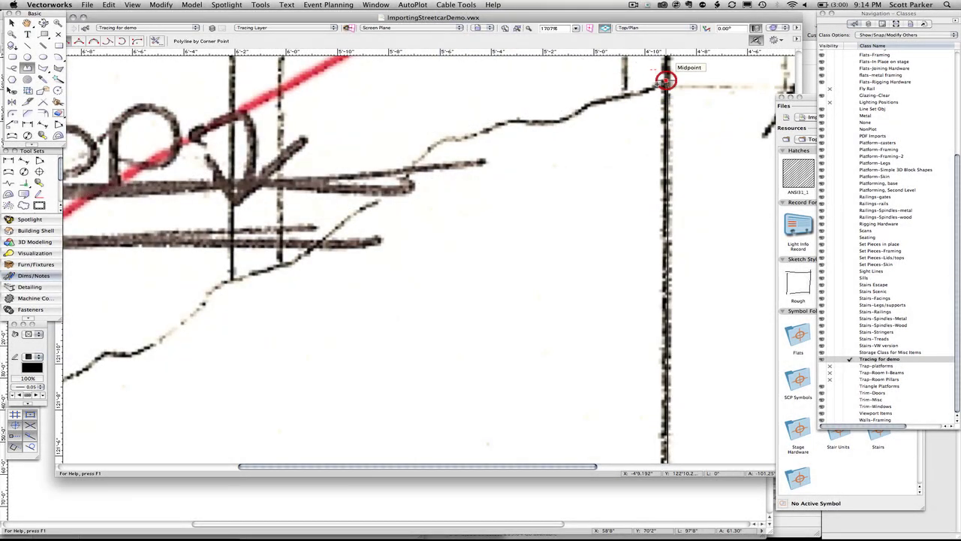
left_click(665, 80)
left_click(593, 100)
left_click(564, 118)
left_click(513, 120)
left_click(473, 134)
left_click(443, 139)
left_click(419, 158)
left_click(383, 197)
left_click(349, 215)
left_click(318, 240)
left_click(298, 264)
left_click(231, 278)
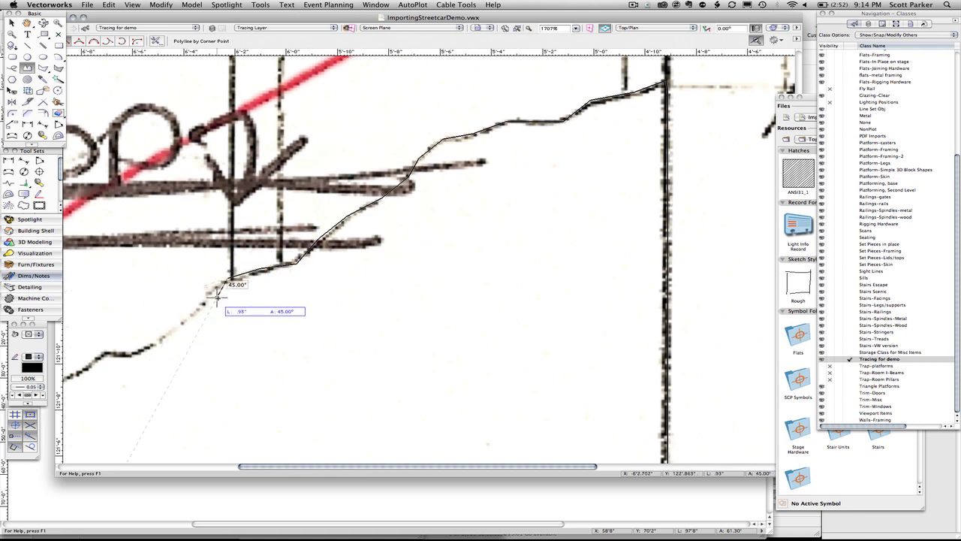
left_click(205, 297)
left_click(159, 337)
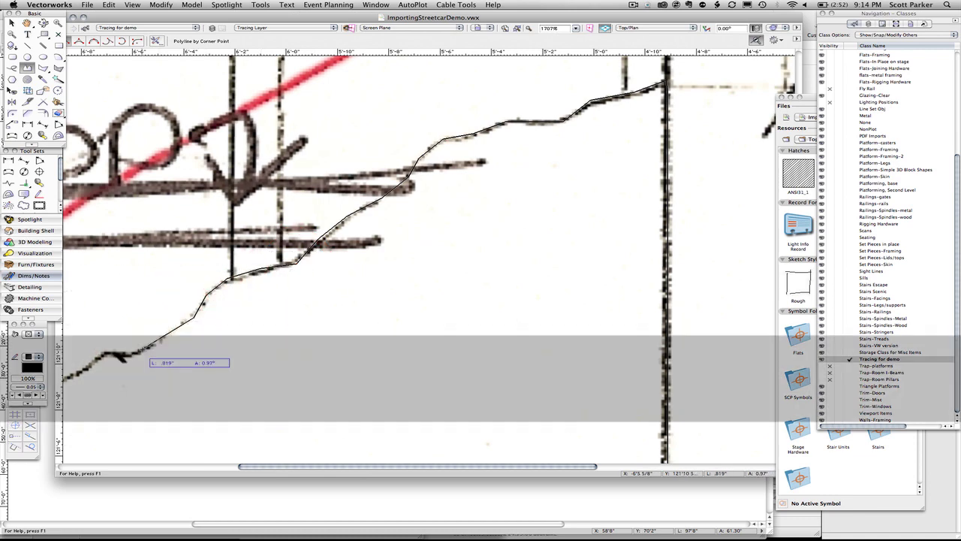
- Continue the polyline along the rest of the torn upper edge toward the door trim
mouse_move(109, 356)
middle_mouse_down()
mouse_move(392, 255)
mouse_move(544, 158)
middle_mouse_up()
left_click(522, 167)
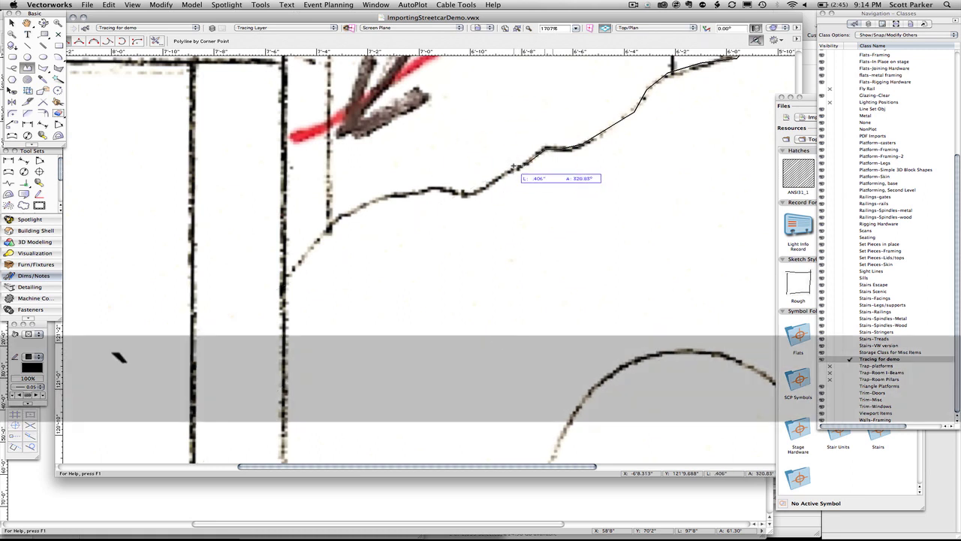
left_click(465, 193)
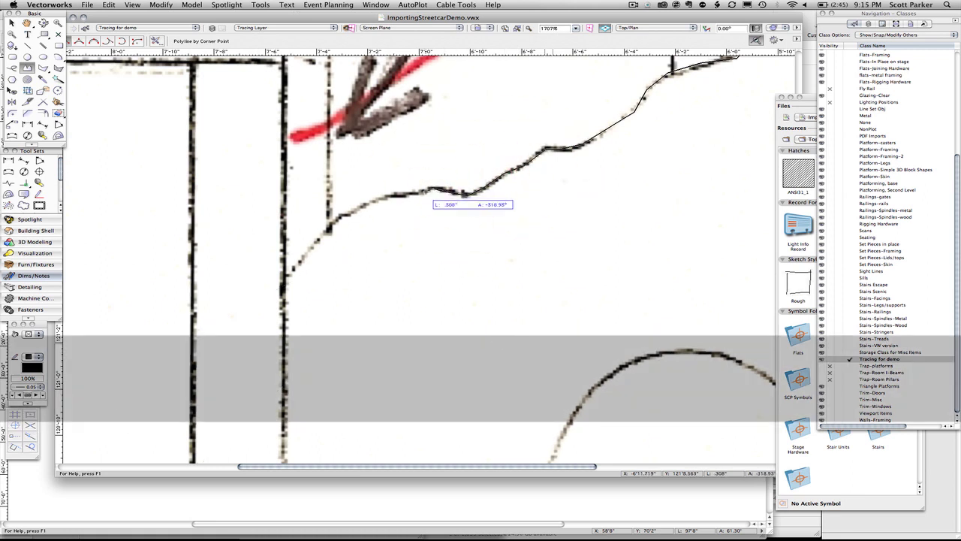
left_click(424, 192)
left_click(391, 194)
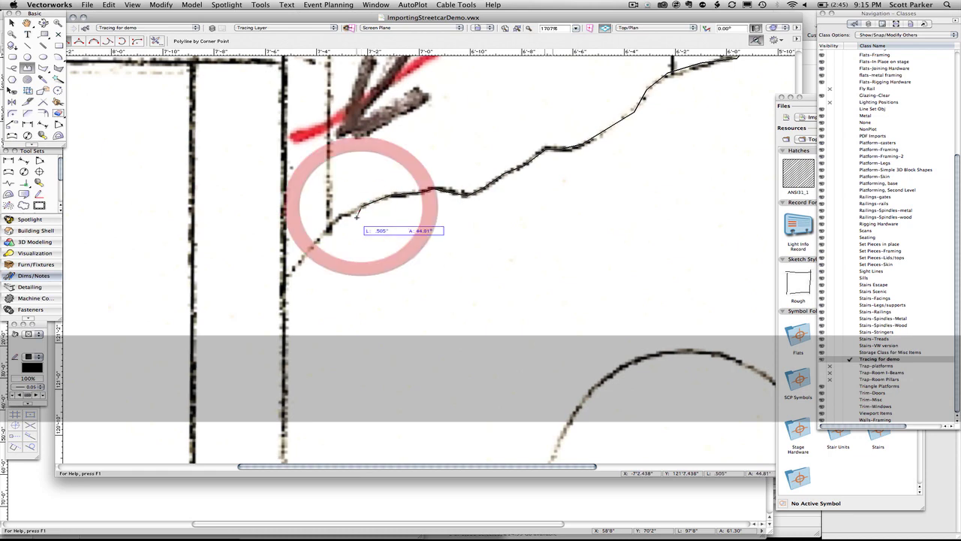
scroll(327, 226, "down", 5)
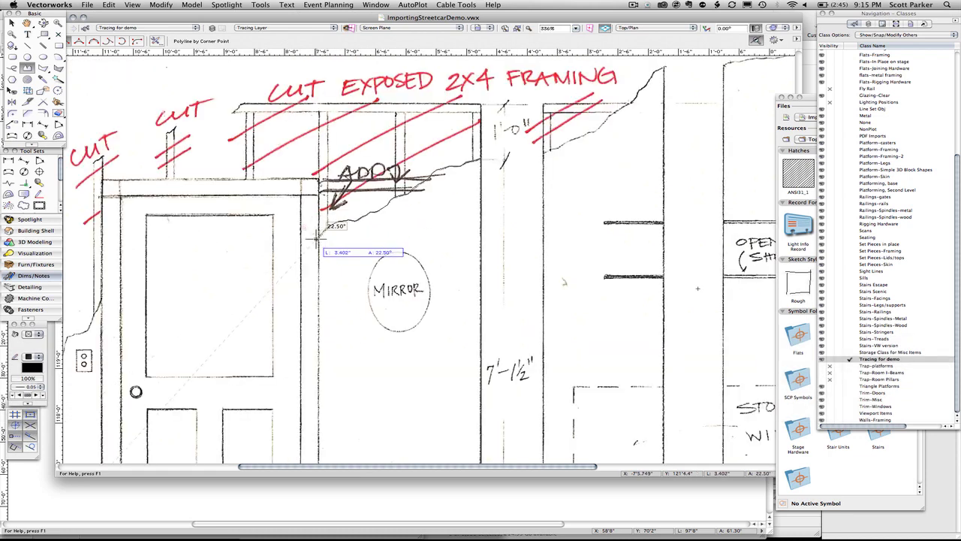
- Carry the polyline up the door trim's right side and about 3'7" along the top of the door header to its left corner
key("z")
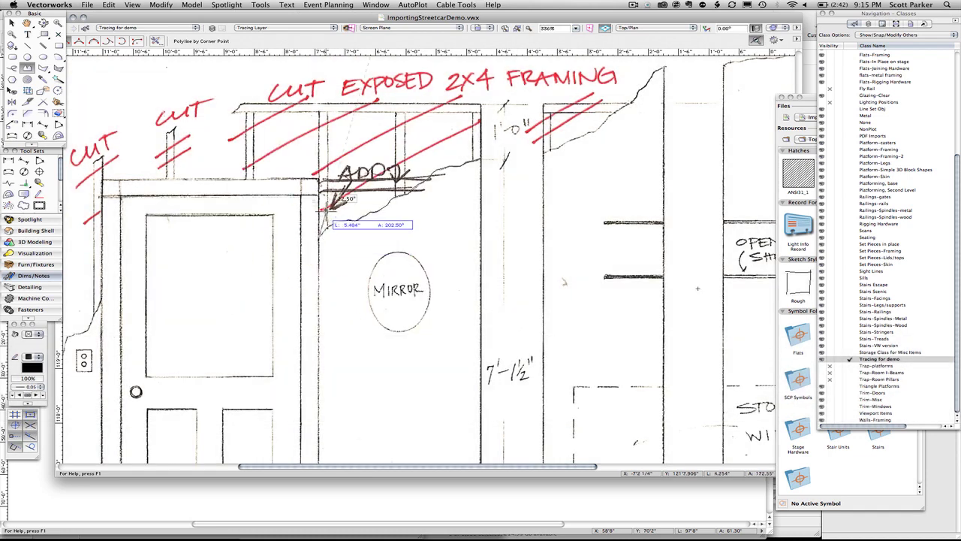
key("z")
left_click(331, 172)
scroll(106, 182, "down", 6)
scroll(106, 151, "up", 4)
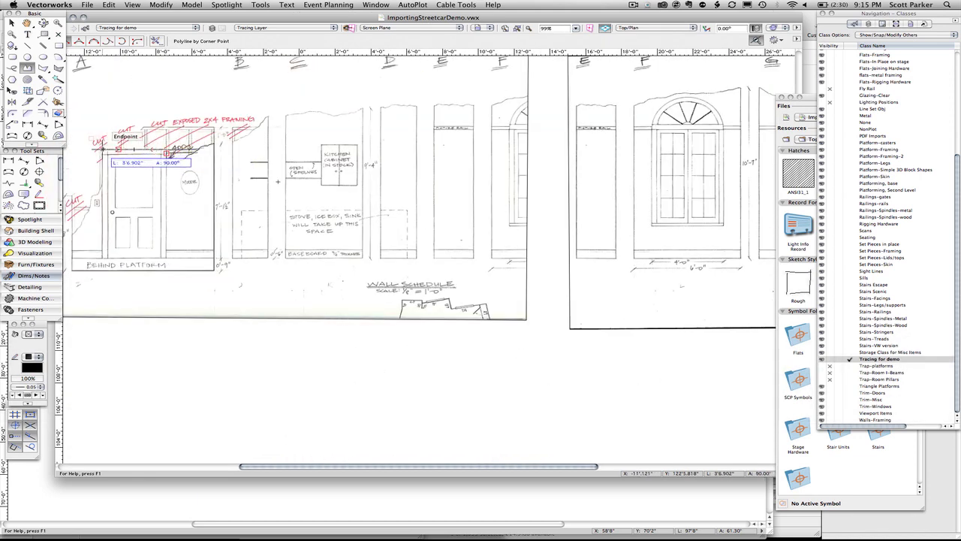
left_click(103, 150)
- Trace the torn edge left of the door with polyline points down to wall A's left edge
middle_click_drag(105, 191, 304, 217)
scroll(304, 218, "up", 3)
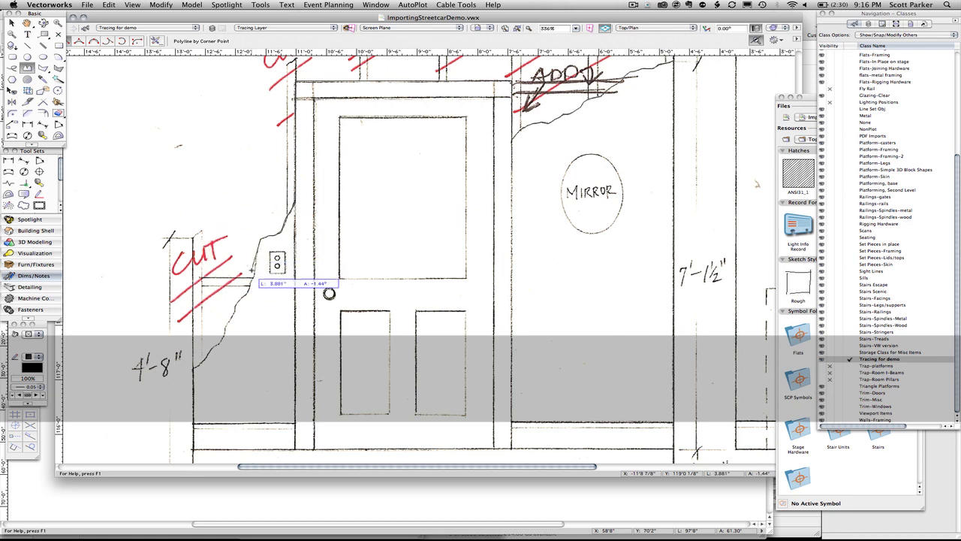
left_click(251, 278)
left_click(241, 300)
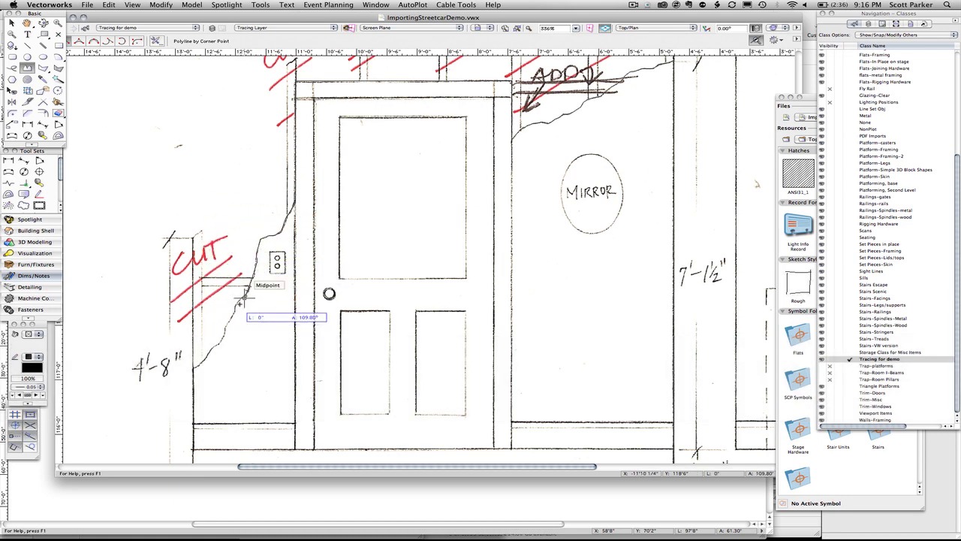
scroll(241, 302, "up", 3)
middle_click_drag(240, 302, 372, 228)
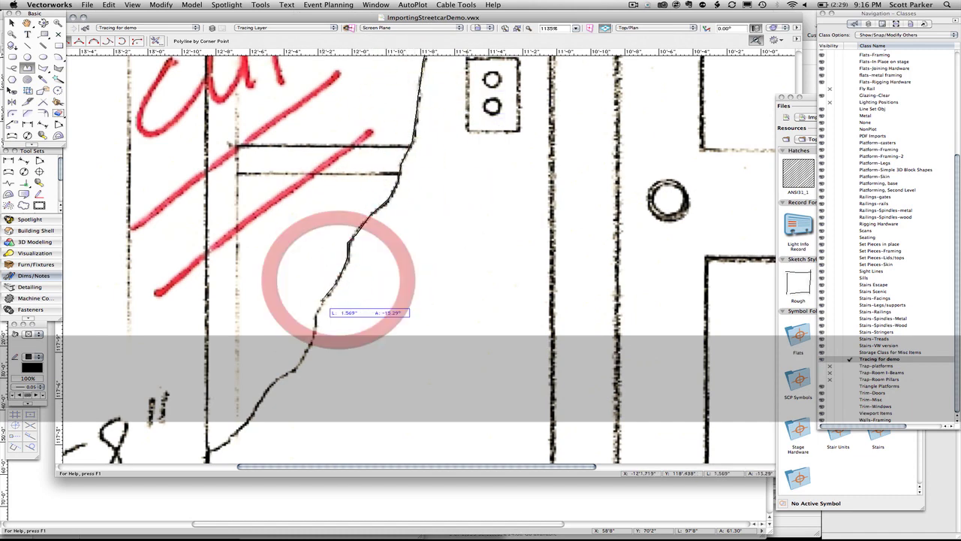
left_click(323, 302)
left_click(313, 335)
left_click(303, 353)
left_click(273, 381)
left_click(262, 394)
left_click(229, 442)
left_click(208, 451)
- Close wall A's outline by running the polyline down the left edge to its starting corner
middle_click_drag(208, 452, 349, 219)
scroll(349, 219, "down", 2)
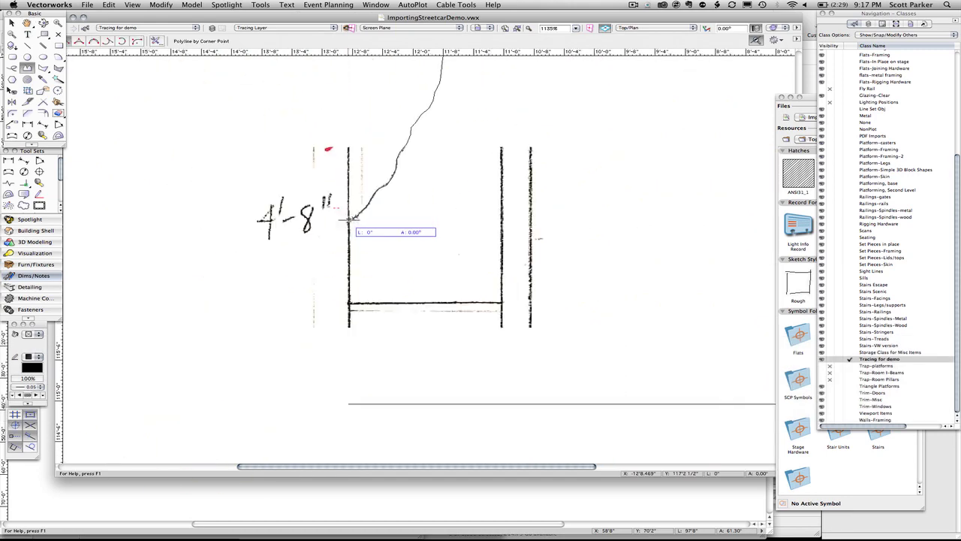
left_click(349, 404)
- Extrude the traced wall A outline by 2 3/4"
scroll(676, 359, "down", 2)
middle_click_drag(608, 378, 332, 396)
key("super+e")
type("2 3/4")
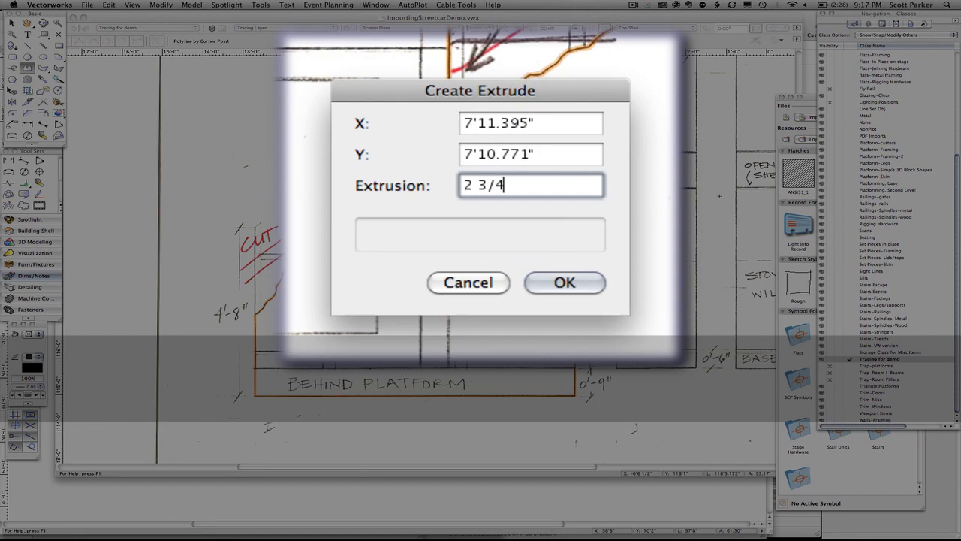
key("Return")
- Draw a horizontal line along the base of the walls, extending across all of the imported elevation plates
scroll(446, 223, "down", 3)
scroll(447, 222, "up", 2)
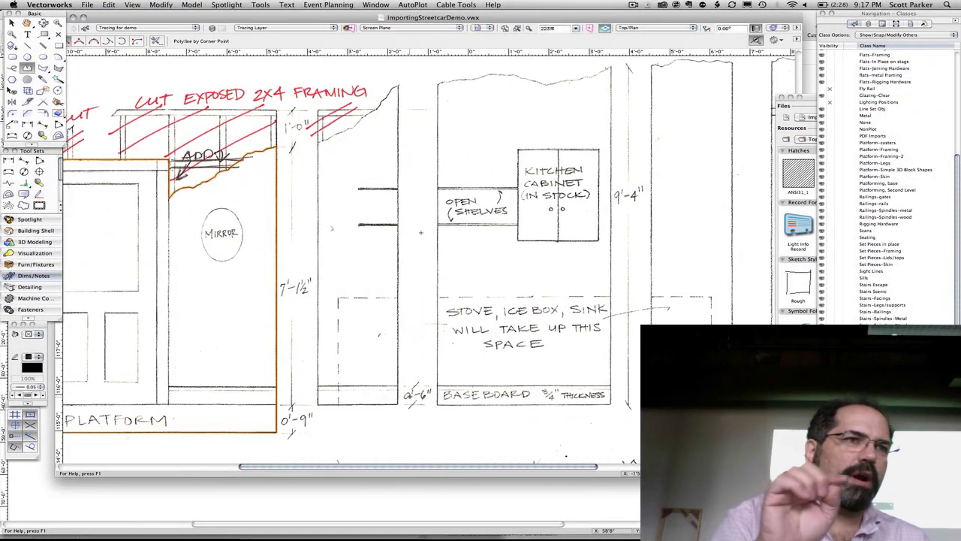
key("2")
key("u")
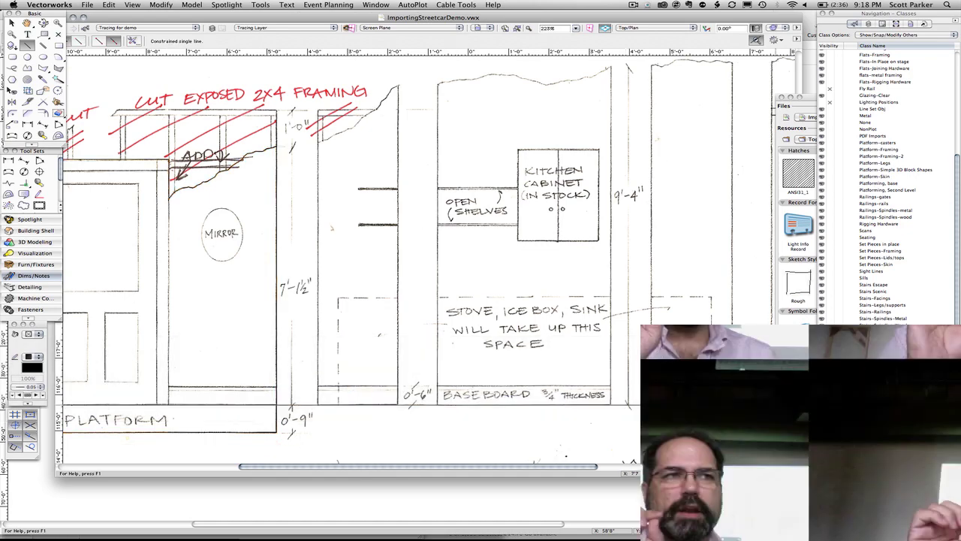
scroll(776, 403, "down", 2)
middle_click_drag(776, 403, 366, 375)
scroll(642, 383, "down", 2)
middle_click_drag(640, 381, 356, 406)
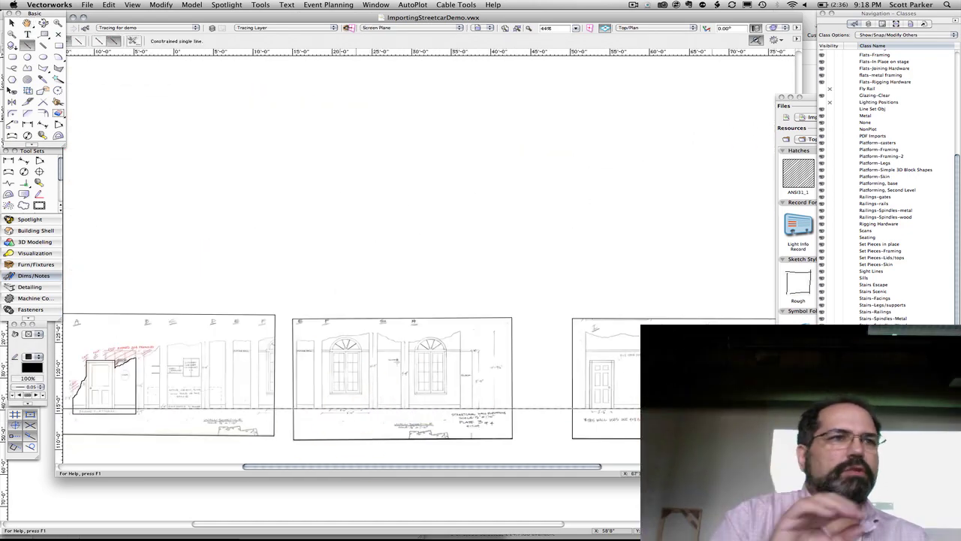
scroll(717, 411, "up", 3)
scroll(543, 318, "down", 5)
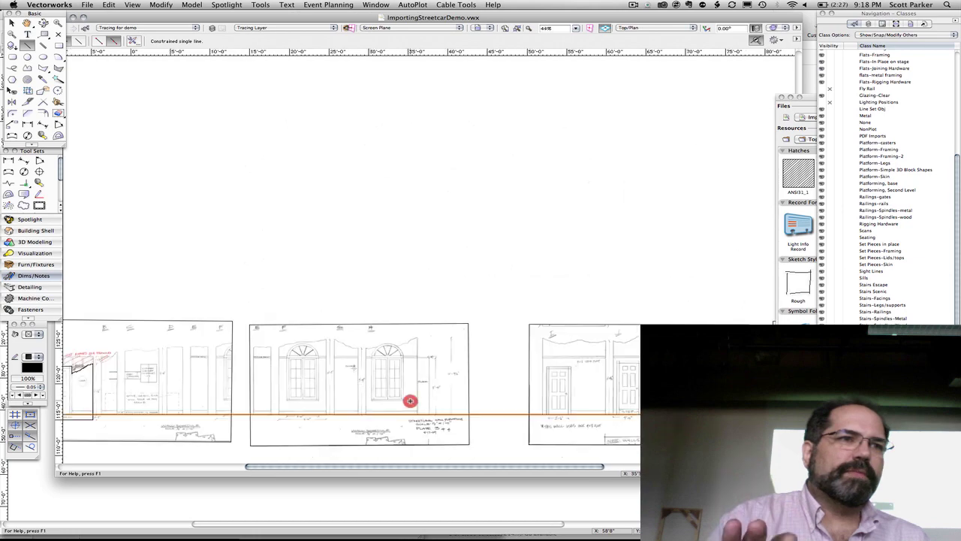
- Start wall B's polyline outline at its bottom right corner on the base line and run it up to the top right corner
scroll(307, 283, "up", 8)
scroll(331, 271, "down", 6)
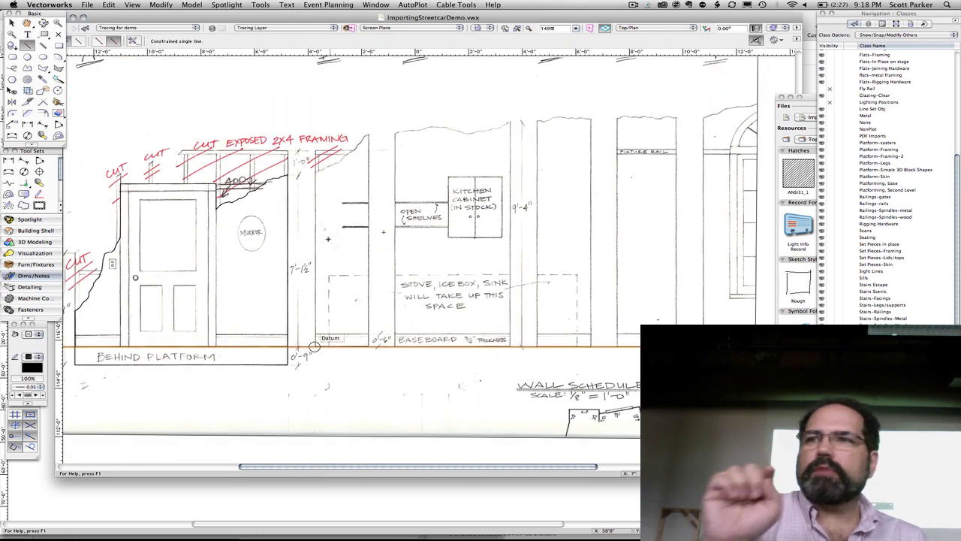
scroll(337, 227, "up", 3)
key("p")
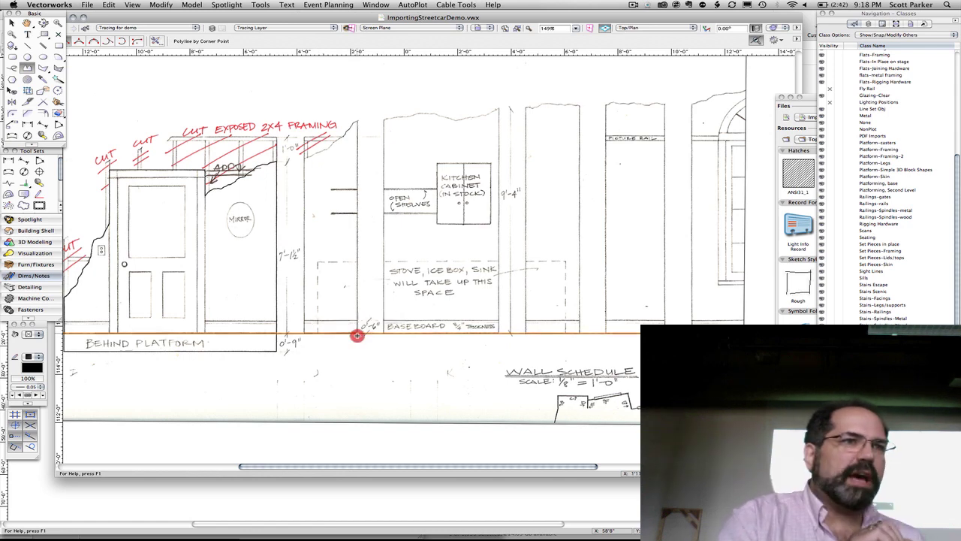
left_click(358, 335)
key("z")
left_click(359, 119)
scroll(352, 124, "up", 5)
- Trace wall B's torn top edge and close the outline along its left edge and base
left_click(377, 112)
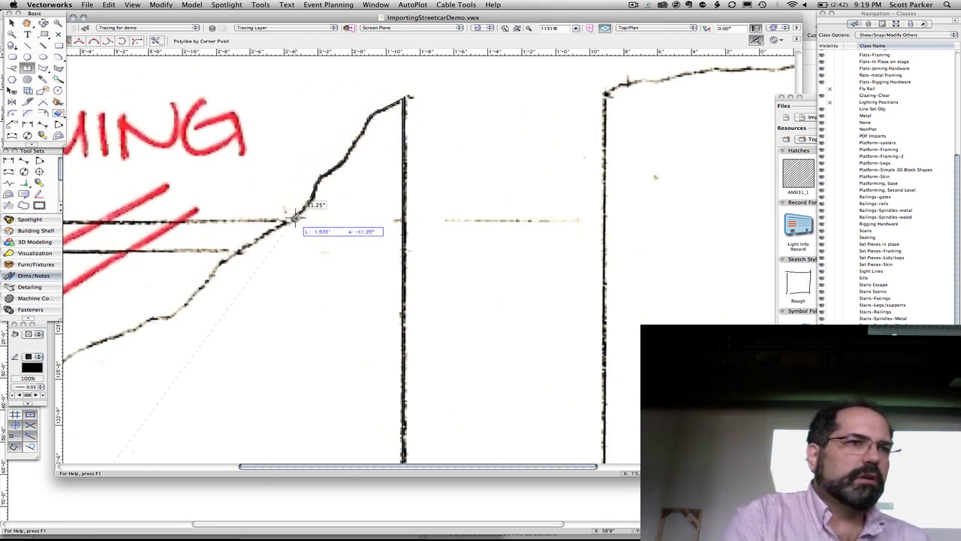
left_click(147, 319)
left_click(124, 335)
key("Left")
key("grave")
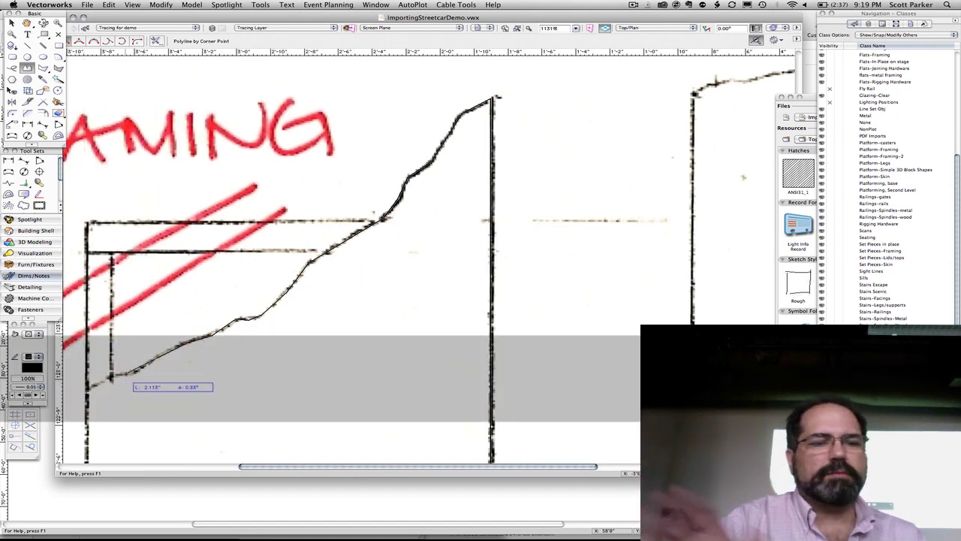
scroll(88, 389, "down", 5)
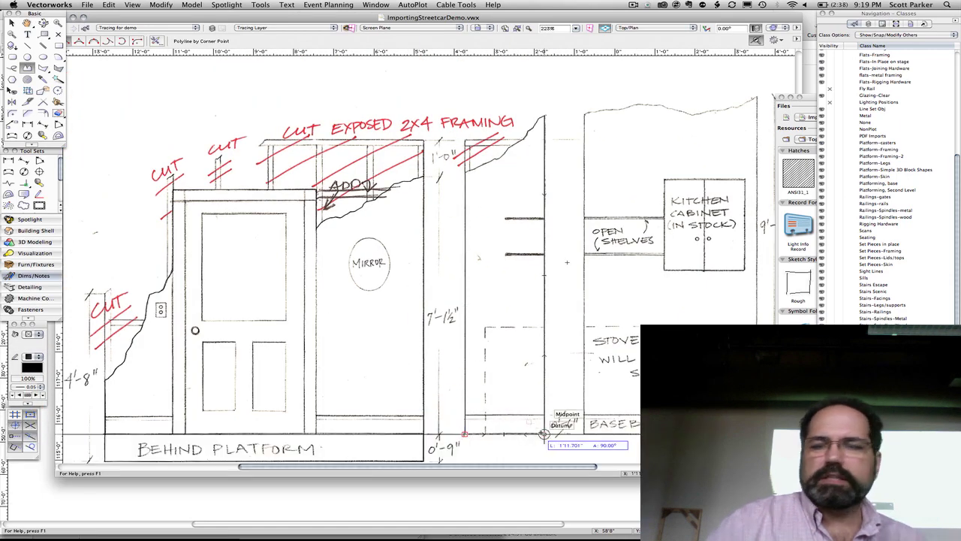
left_click(544, 434)
key("Return")
- Start wall C's outline at its bottom right corner and run the polyline 9'4" up the right edge
scroll(540, 434, "right", 3)
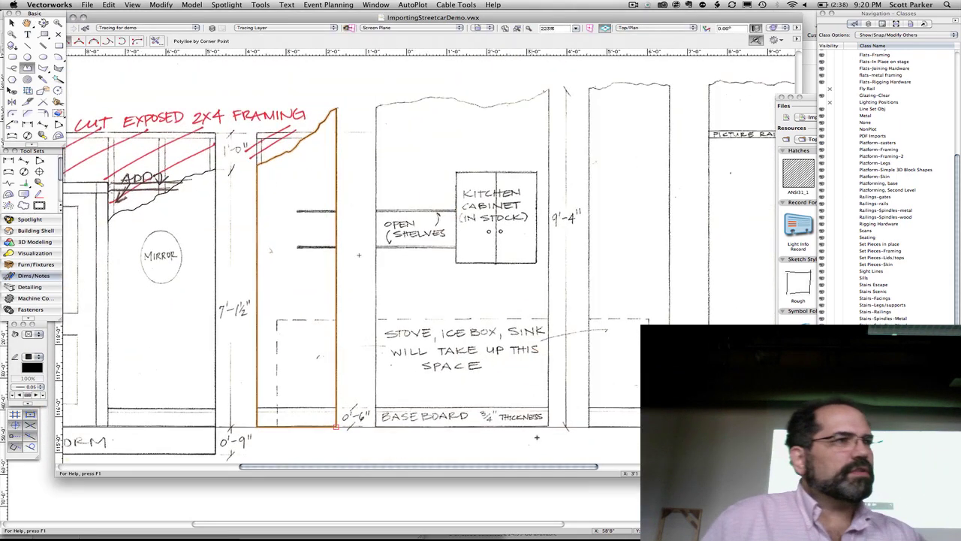
left_click(546, 427)
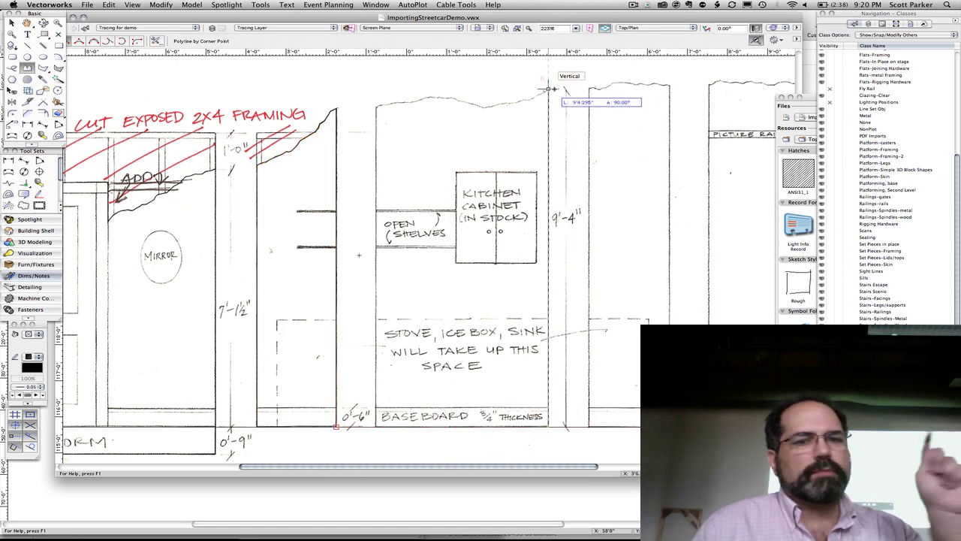
type("4")
key("Return")
scroll(548, 89, "up", 5)
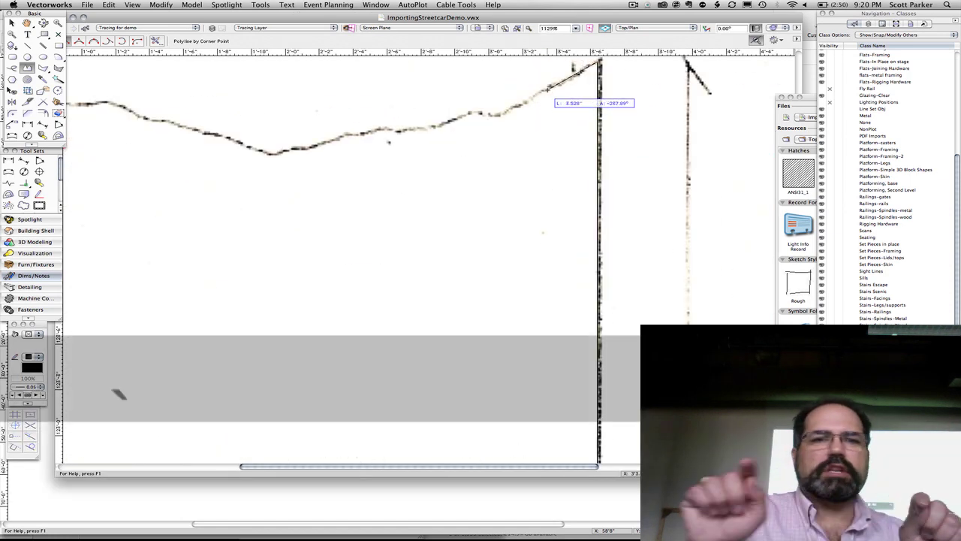
- Trace wall C's torn top edge with polyline points from the right edge to the top left corner
left_click(428, 128)
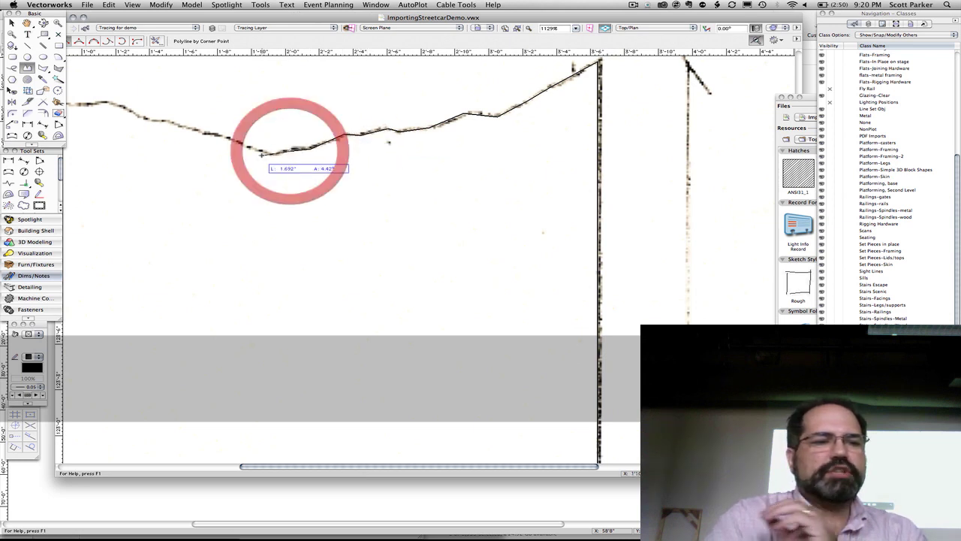
left_click(224, 136)
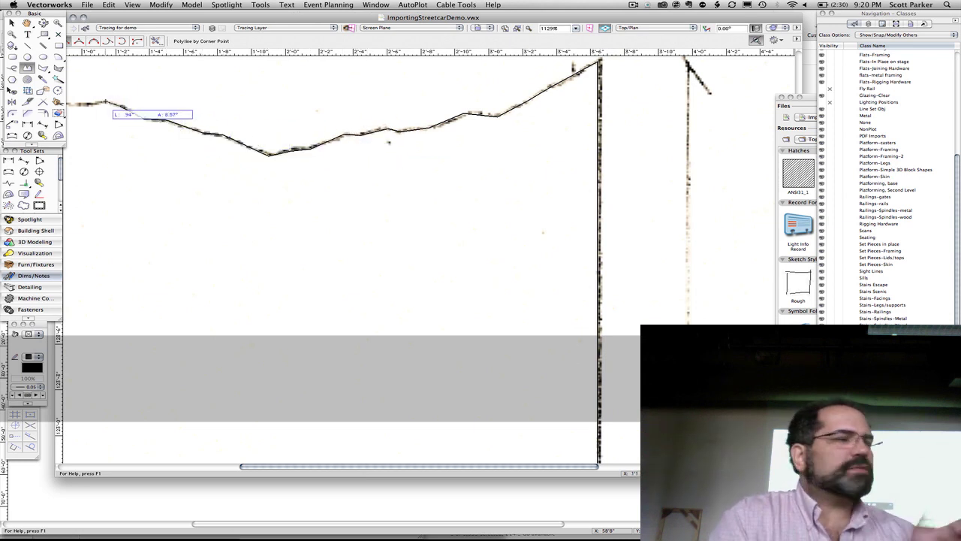
middle_click_drag(106, 101, 546, 127)
left_click(517, 131)
left_click(487, 125)
left_click(476, 127)
left_click(415, 127)
left_click(372, 141)
left_click(330, 154)
left_click(308, 151)
left_click(275, 151)
left_click(247, 157)
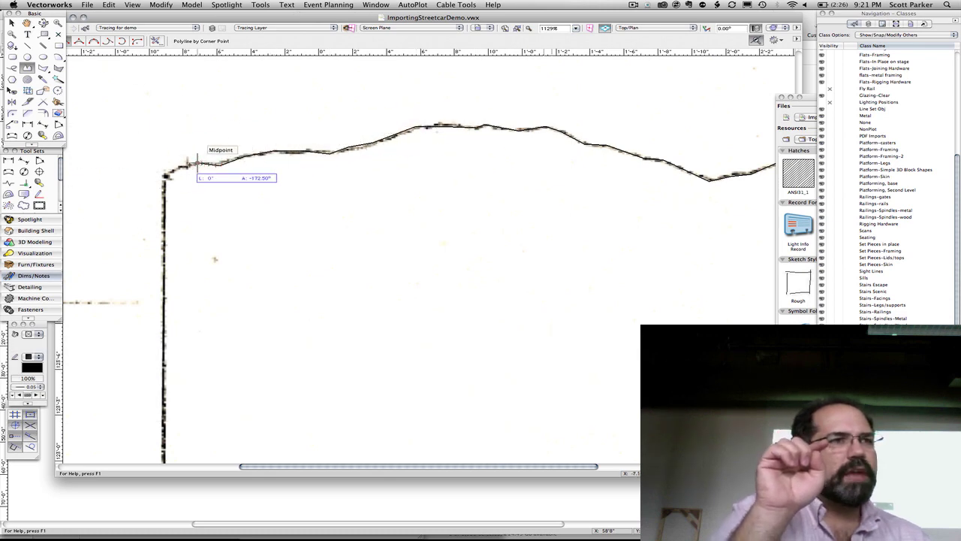
left_click(164, 178)
- Close wall C's outline down its left edge and along its base to the starting corner
scroll(164, 178, "down", 4)
left_click(381, 400)
left_click(554, 401)
key("Return")
- Move the Resource Browser aside and enlarge the drawing window
left_click_drag(815, 95, 842, 99)
left_click_drag(798, 474, 788, 532)
middle_click_drag(663, 268, 447, 293)
- Trace wall D's outline, including its torn top edge, and extrude it
left_click(458, 425)
scroll(458, 84, "up", 4)
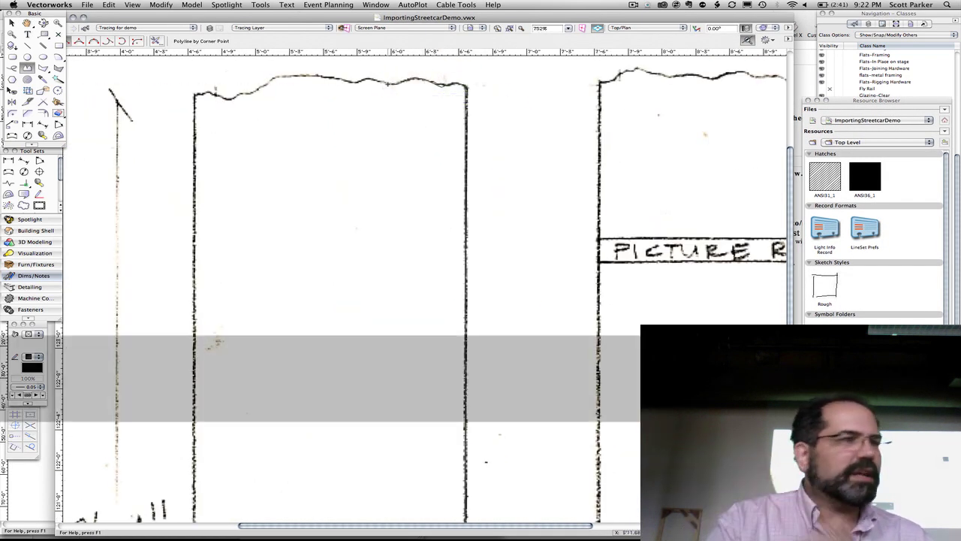
left_click(355, 82)
left_click(276, 78)
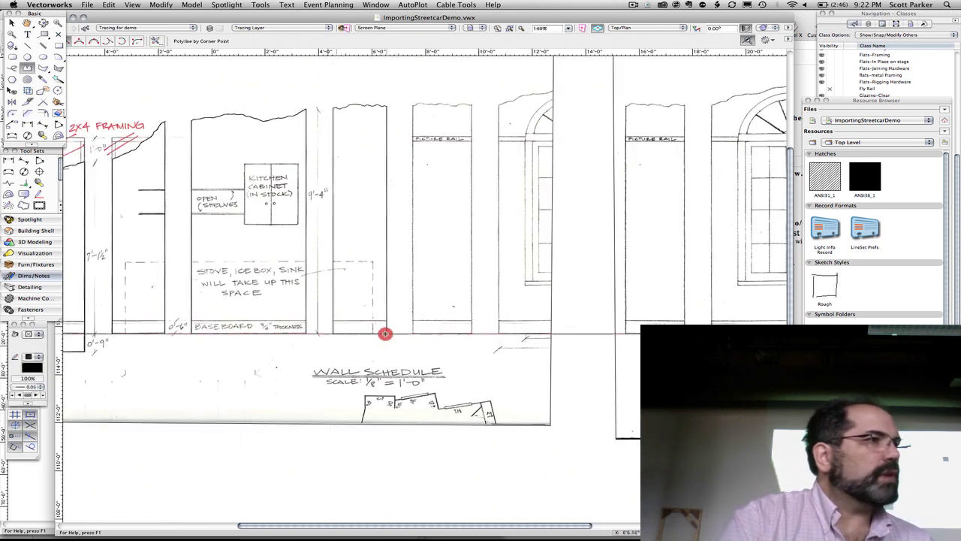
key("super+e")
key("Return")
- Run wall E's outline from its top left corner down the left edge, along the base and up the right edge
left_click(414, 106)
left_click(413, 333)
scroll(472, 333, "up", 2)
key("Tab")
type("2'")
key("Return")
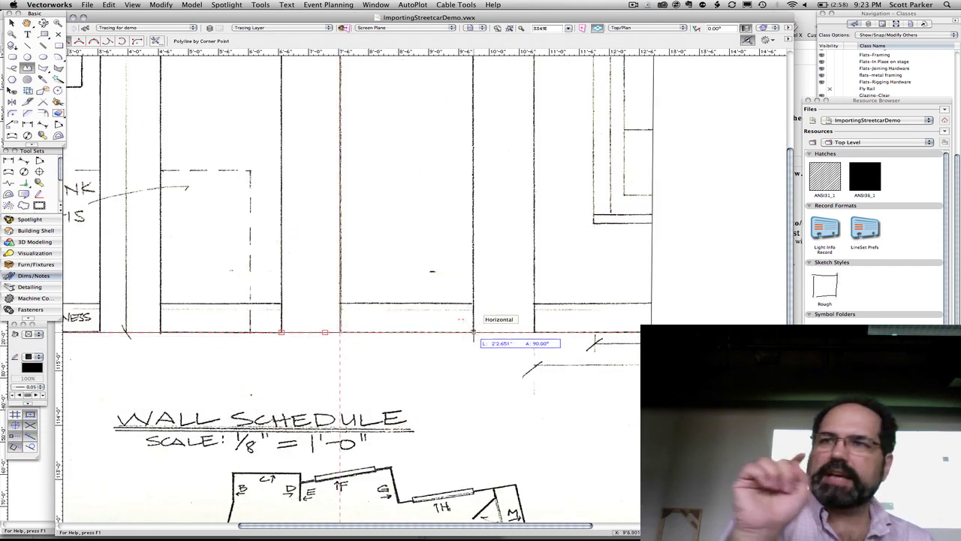
left_click(474, 332)
middle_click_drag(469, 191, 369, 396)
middle_click_drag(361, 112, 526, 397)
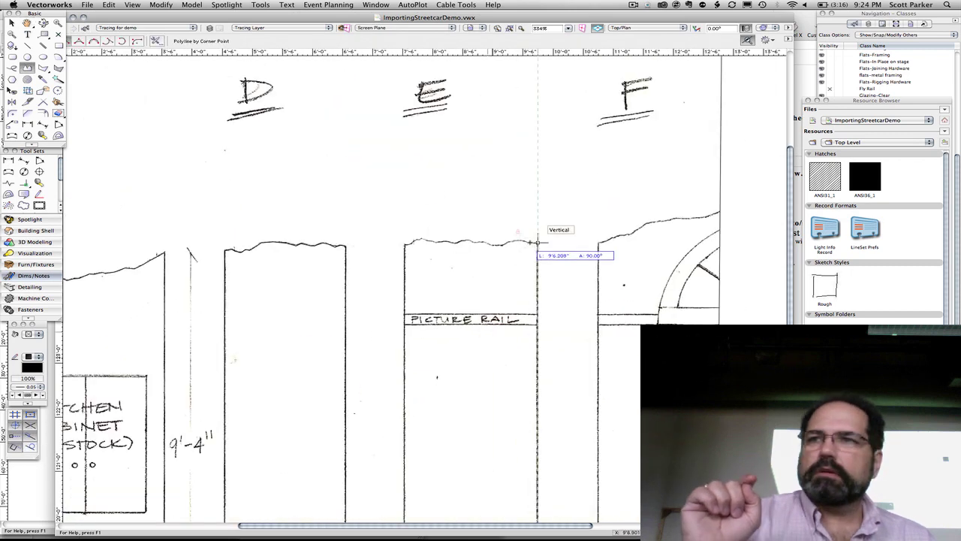
left_click(538, 242)
- Trace wall E's torn top edge from right to left and close the outline at its starting corner
scroll(522, 242, "up", 4)
left_click(564, 238)
left_click(531, 227)
left_click(487, 226)
left_click(477, 234)
key("grave")
left_click(458, 234)
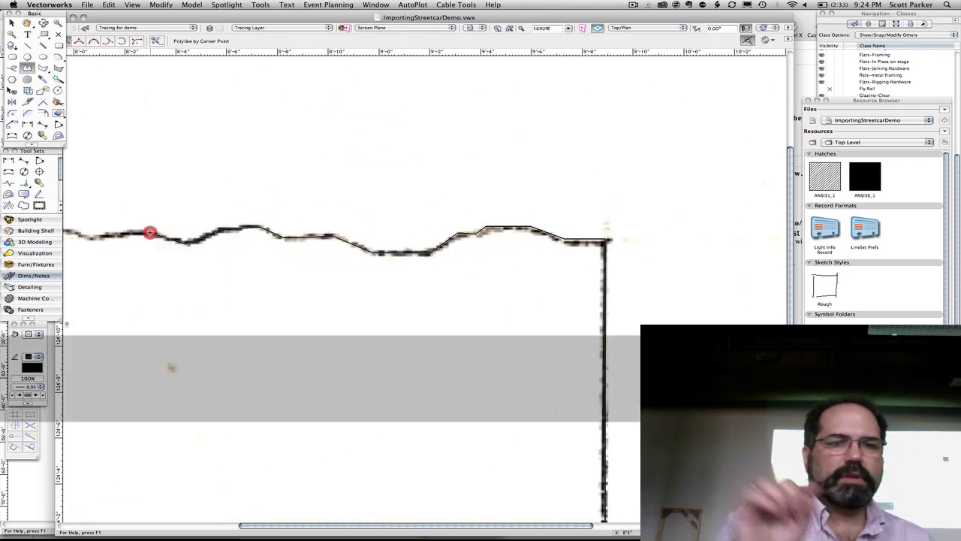
middle_click_drag(123, 233, 558, 176)
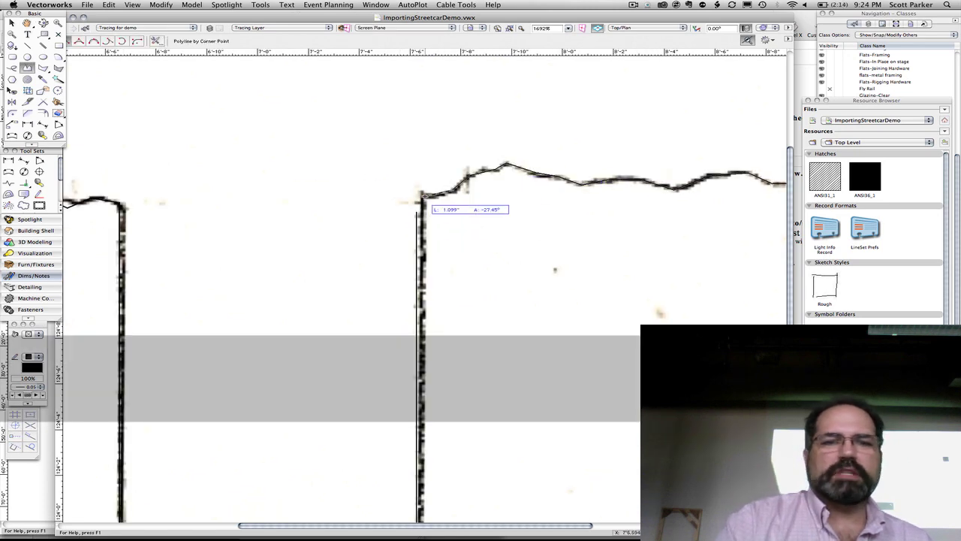
left_click(419, 206)
key("Return")
- On the second plate, run wall F's outline from its top left corner down the left edge and along the base to the right corner
scroll(421, 207, "down", 12)
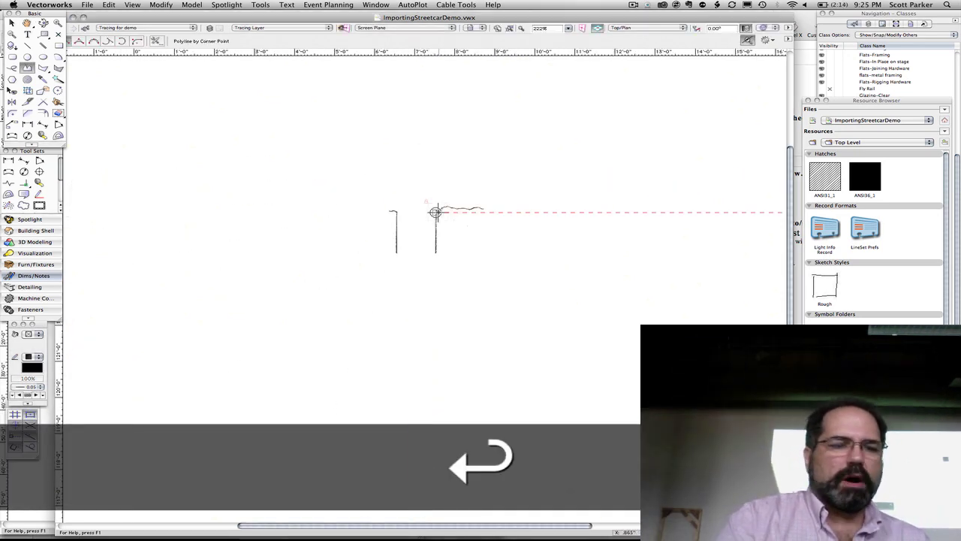
scroll(436, 213, "down", 2)
middle_click_drag(707, 279, 444, 247)
scroll(450, 247, "up", 2)
key("z")
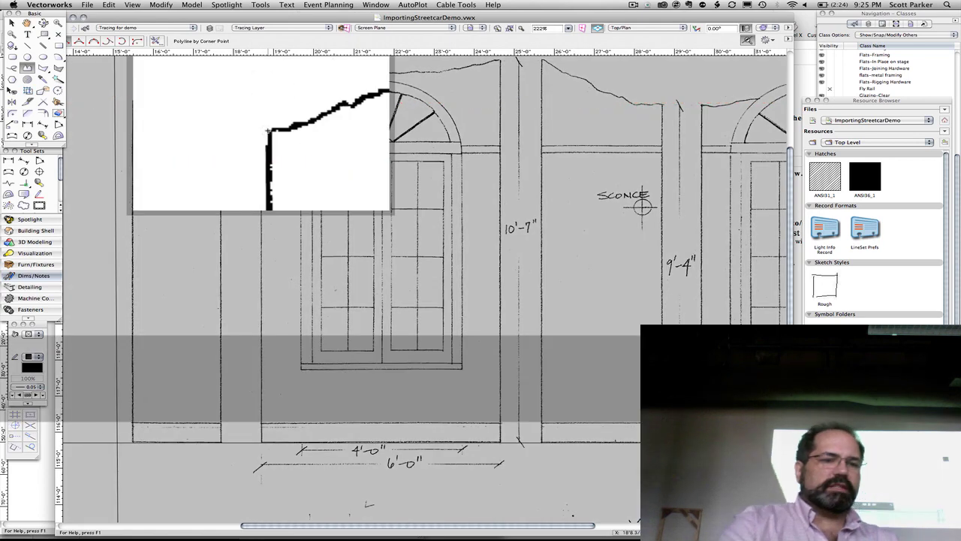
left_click(268, 131)
left_click(261, 443)
left_click(500, 444)
key("Return")
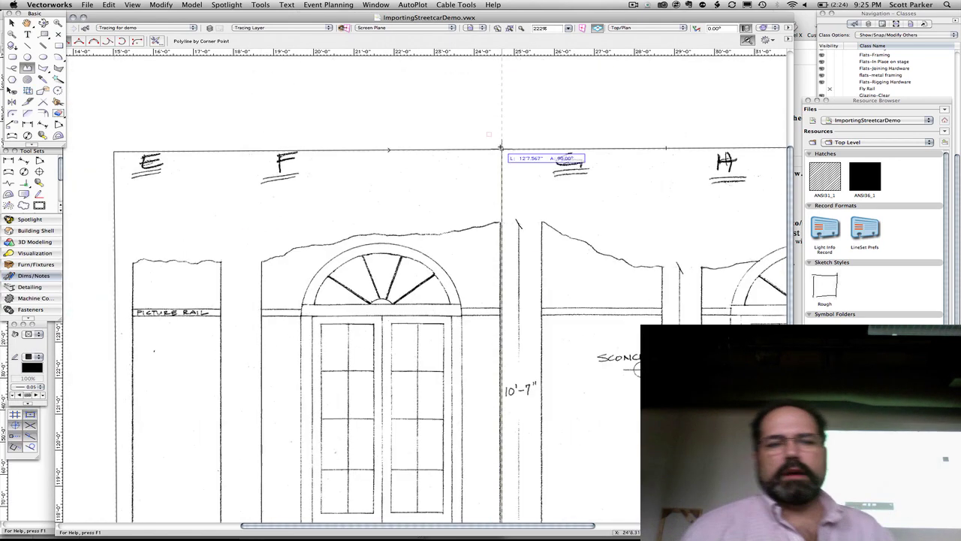
- Carry wall F's outline up its right edge and trace the torn top edge back to the starting corner
scroll(502, 222, "up", 3)
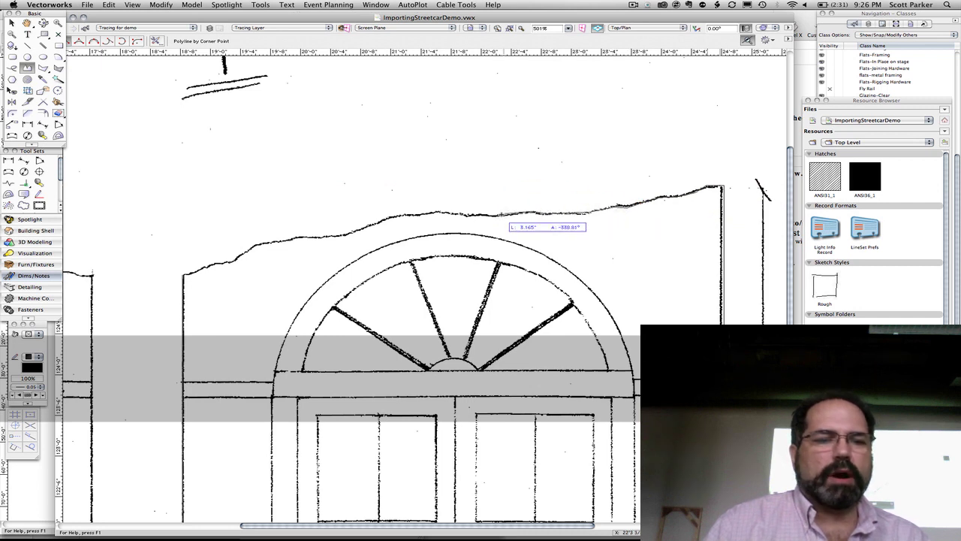
left_click(298, 238)
left_click(275, 243)
left_click(256, 245)
left_click(235, 260)
left_click(209, 264)
left_click(195, 273)
left_click(183, 274)
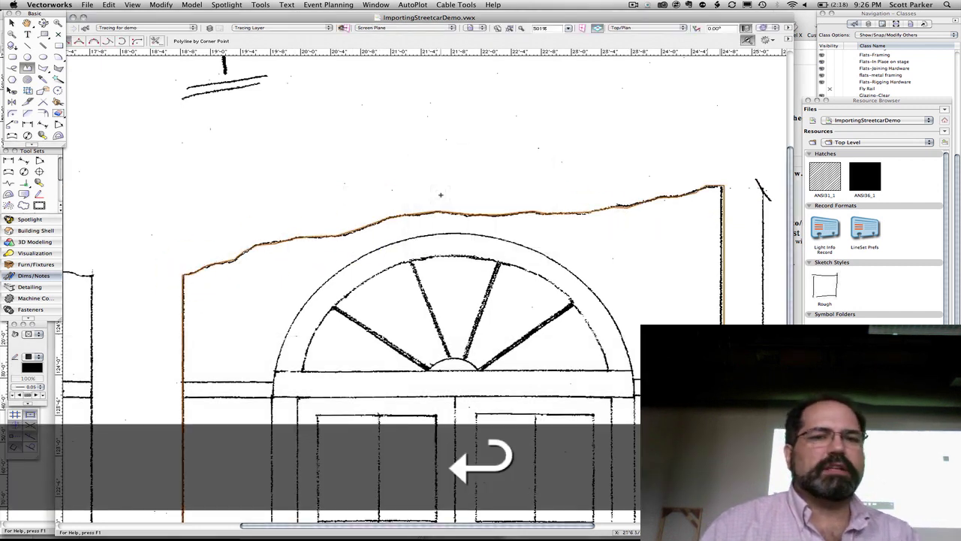
key("Return")
scroll(441, 195, "down", 2)
left_click(377, 493)
key("4")
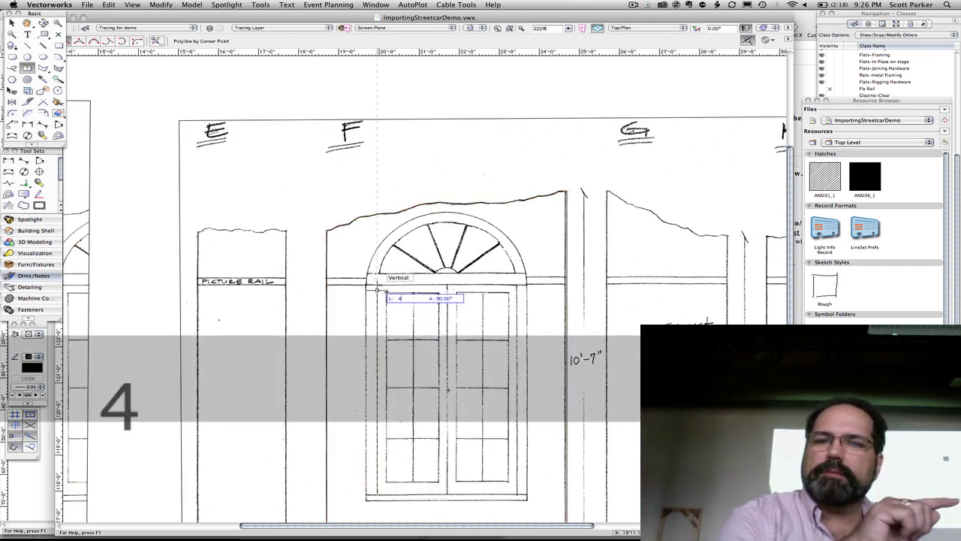
key("Escape")
- Draw a rectangle about 3'6" by 5'3" over wall F's double window inside its trim, and extrude it
middle_click_drag(405, 367, 423, 233)
left_click(404, 161)
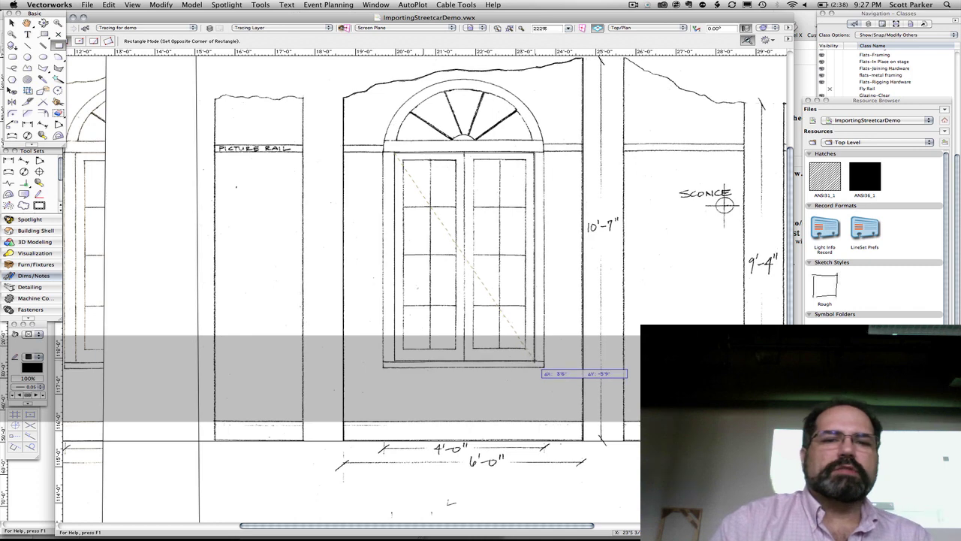
left_click(535, 362)
key("super+e")
key("Return")
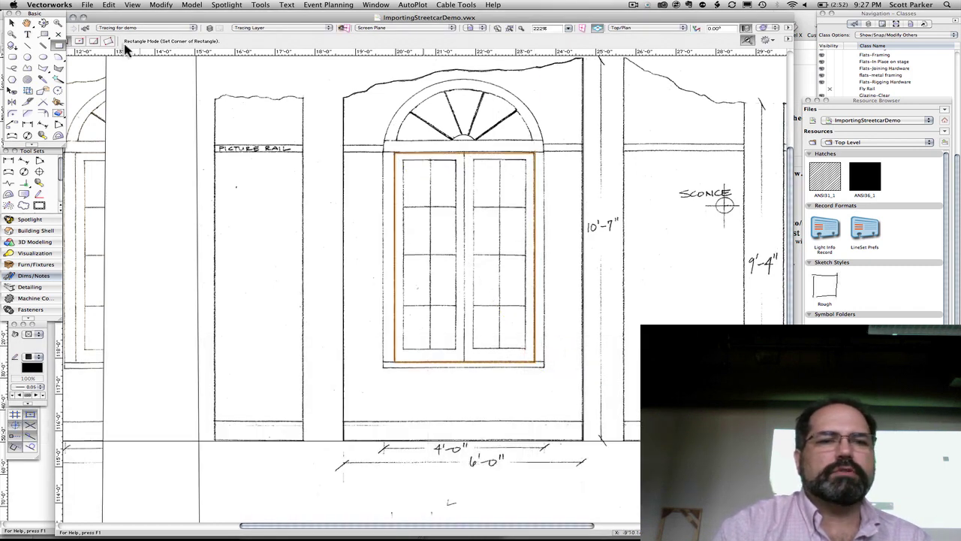
left_click(25, 69)
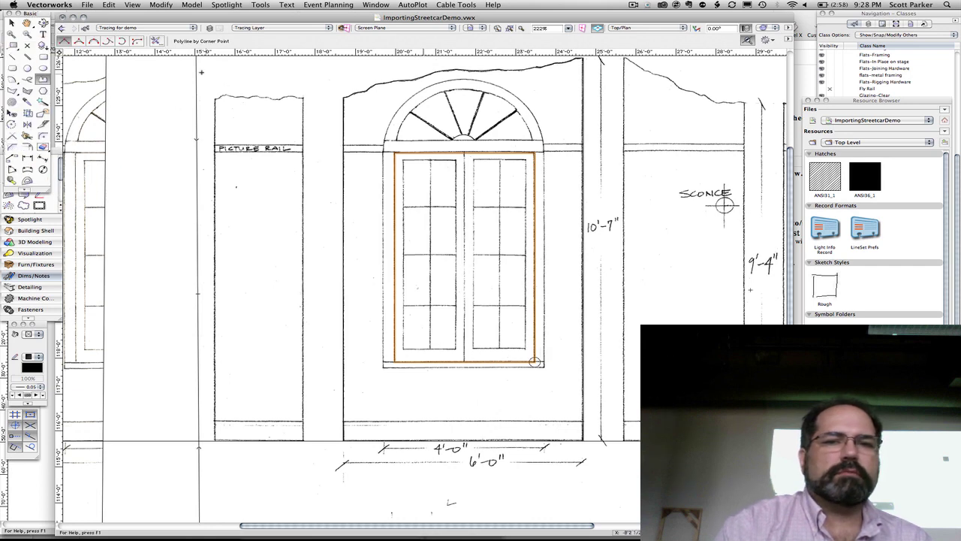
left_click(535, 362)
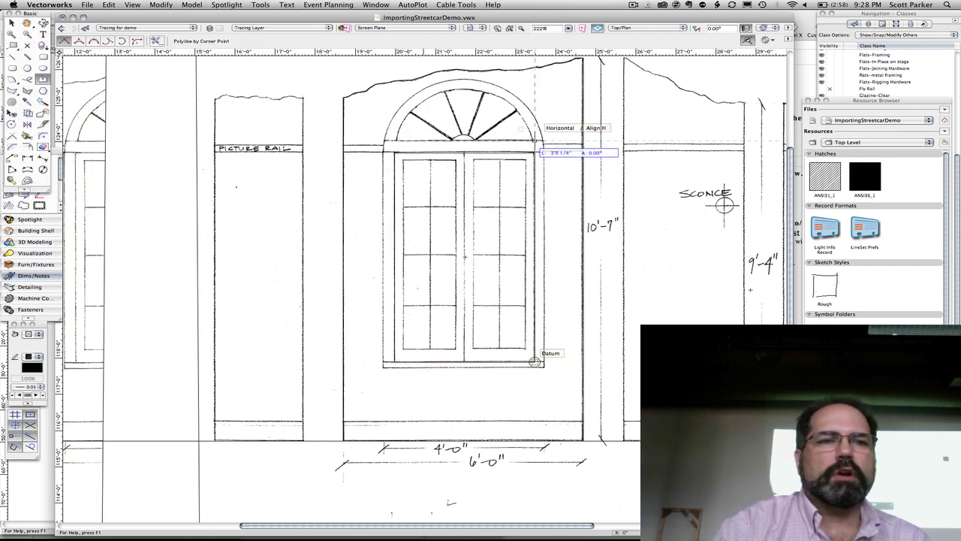
left_click(535, 141)
left_click(95, 42)
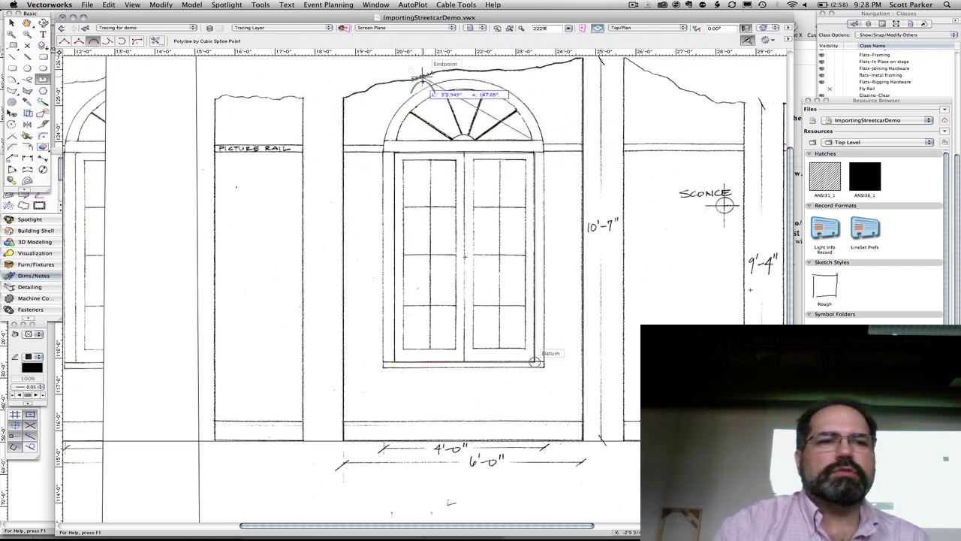
left_click(78, 42)
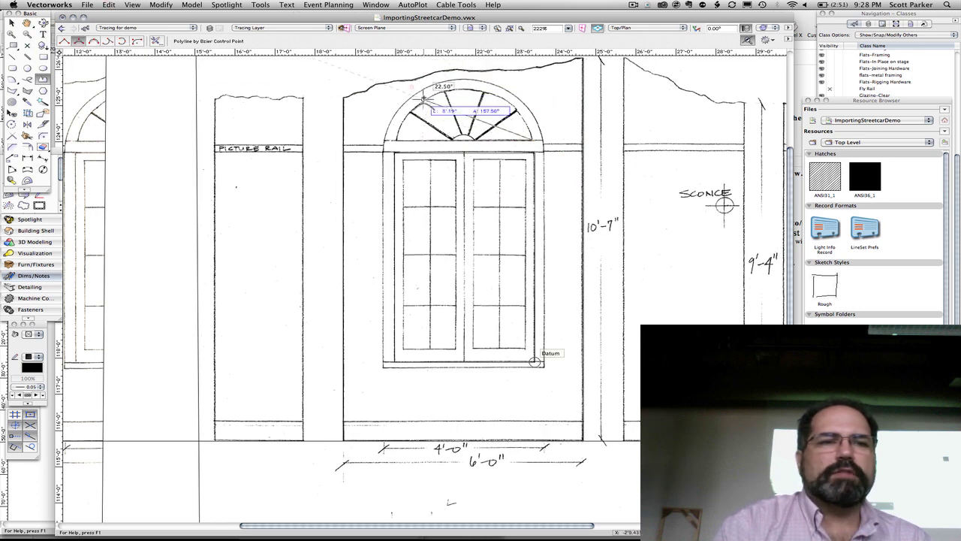
- Try to trace wall F's fanlight opening with a point-on-arc polyline from the left corner over the apex, closing it along the base
left_click(93, 41)
double_click(397, 141)
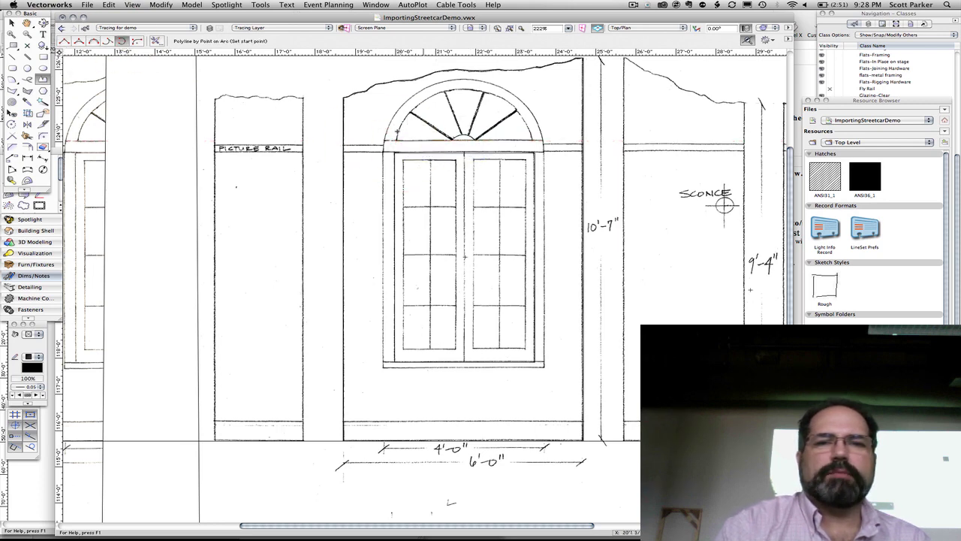
left_click(463, 89)
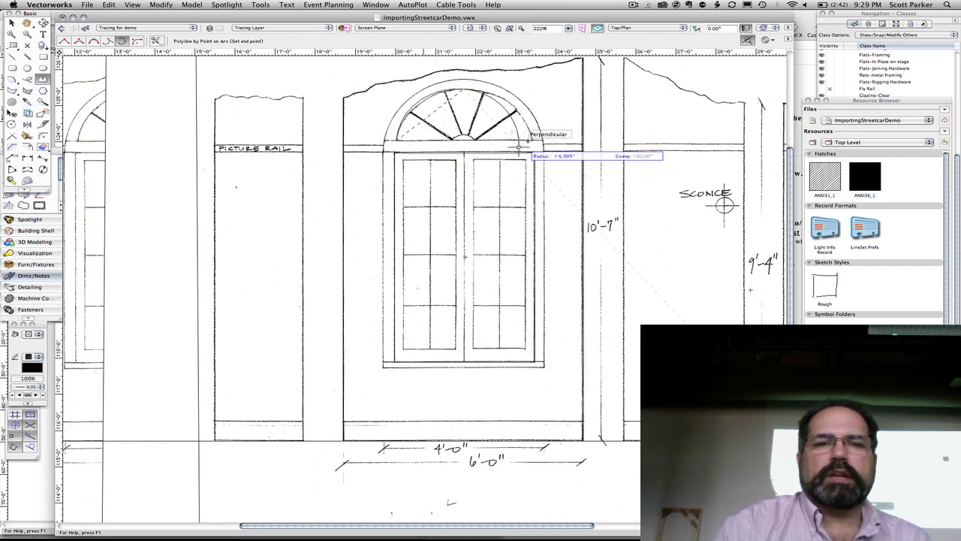
left_click(531, 141)
key("u")
key("u")
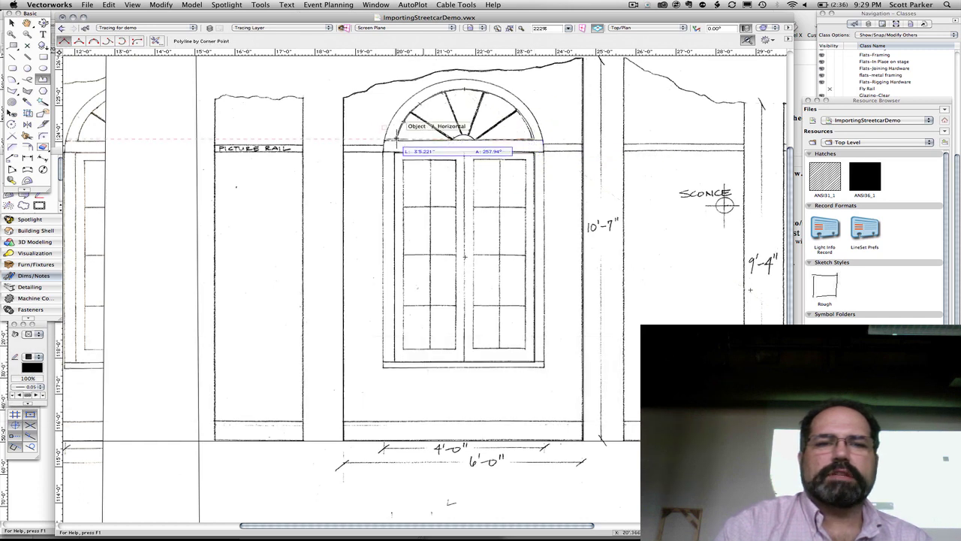
left_click(397, 137, "shift")
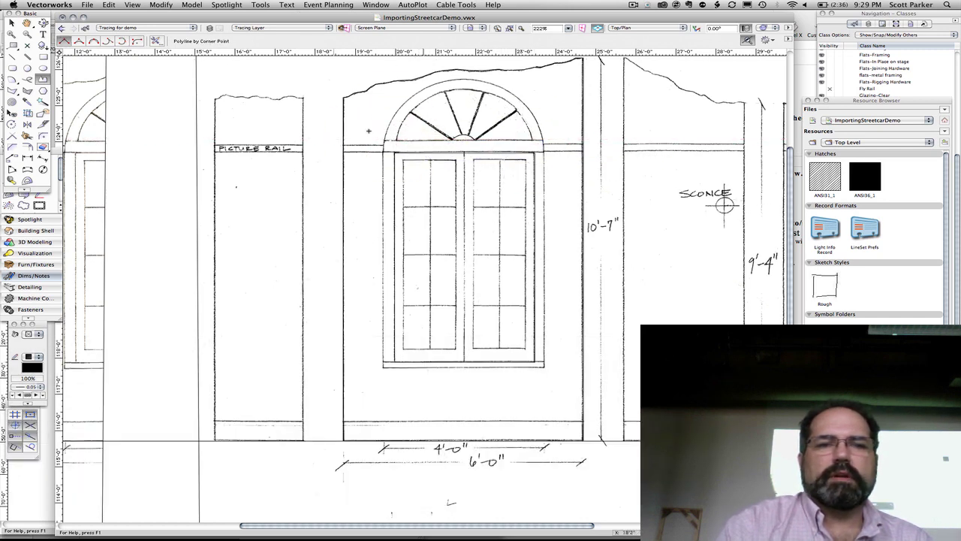
- Trace wall F's fanlight, about 3'6" wide, as a closed polyline with a point-on-arc curve through its apex, and extrude it
left_click(534, 151)
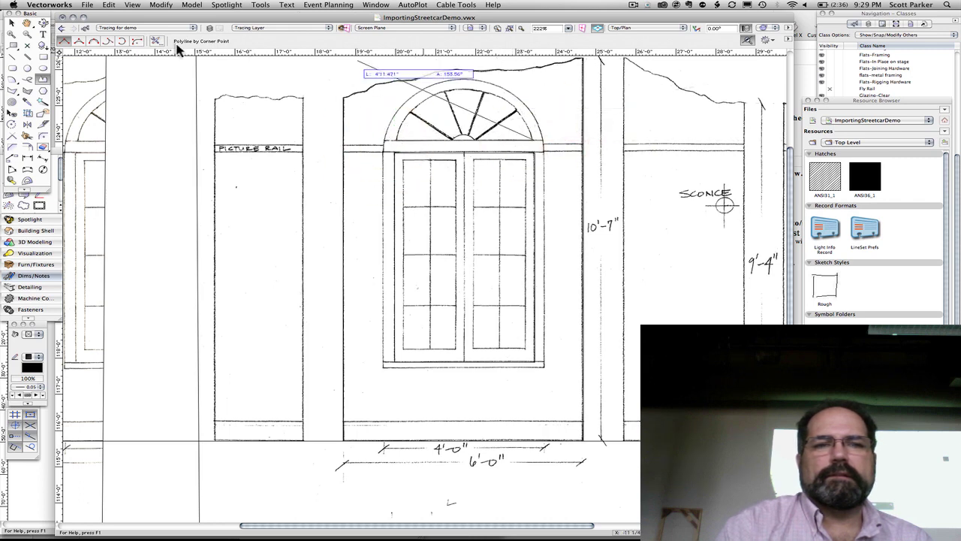
left_click(121, 40)
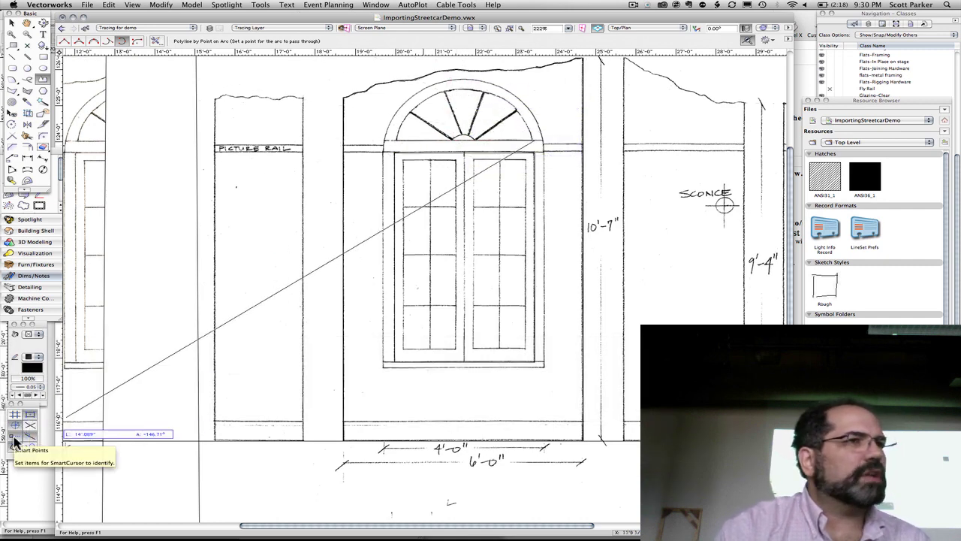
left_click(28, 436)
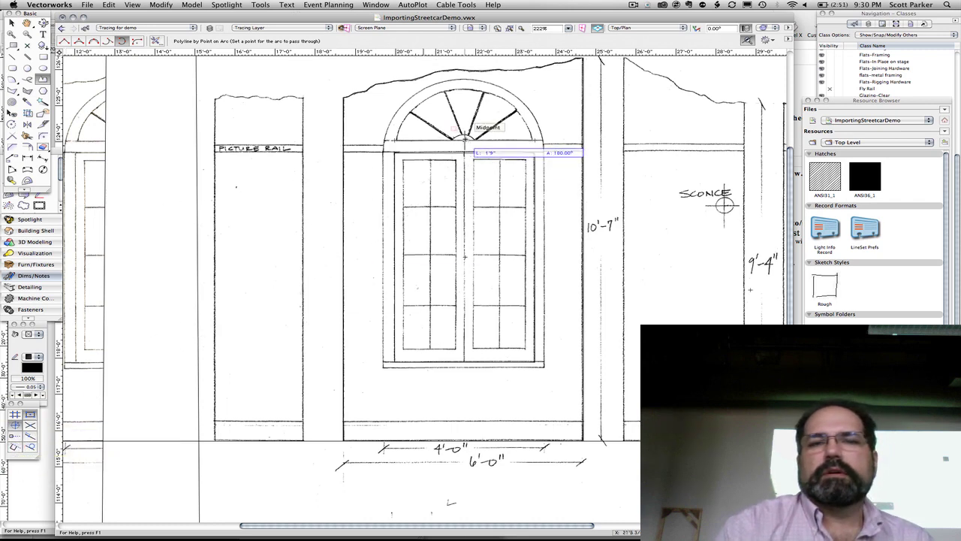
left_click(28, 417)
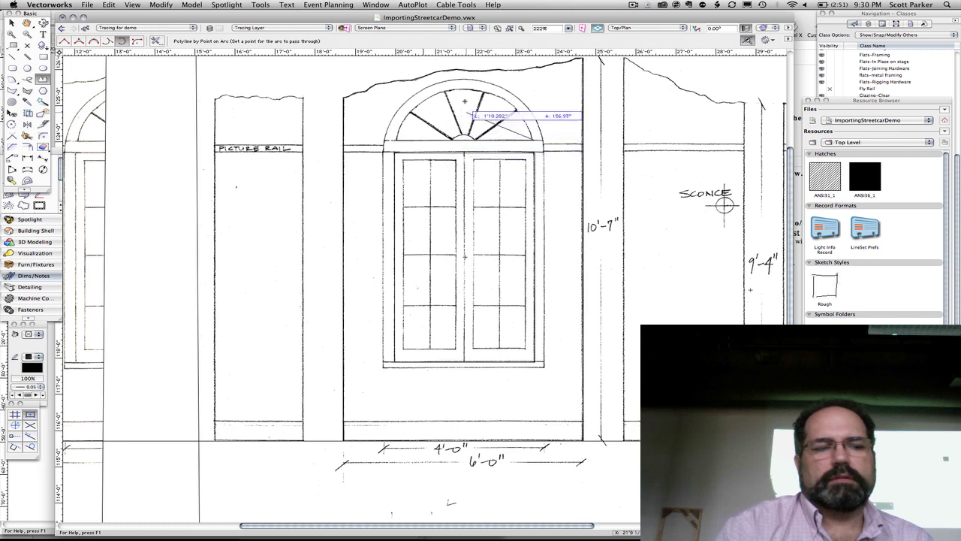
left_click(29, 438)
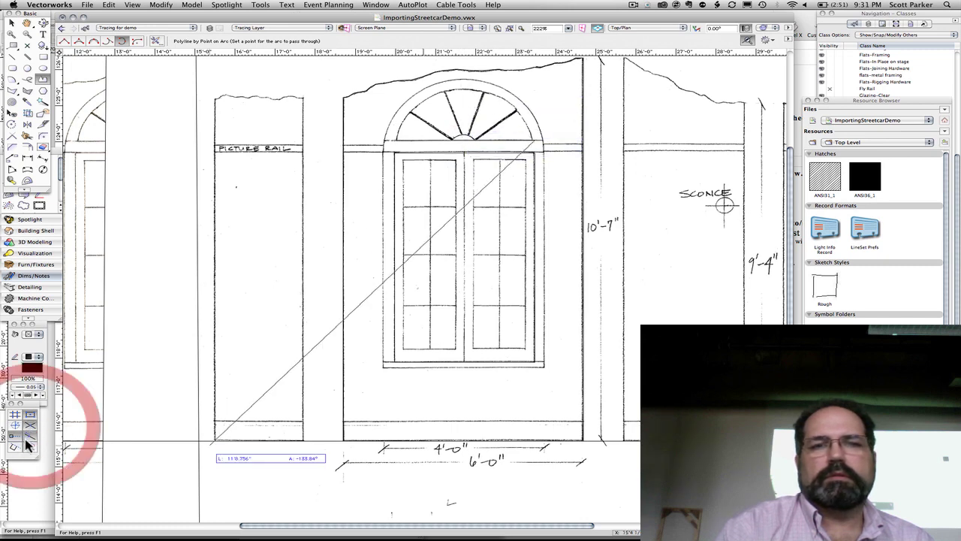
left_click(467, 89)
left_click(394, 138)
key("super+e")
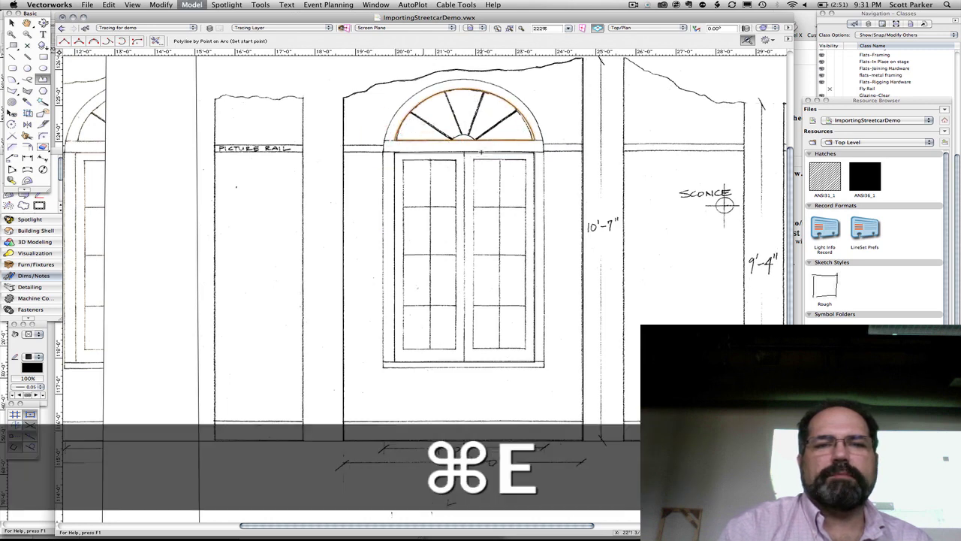
key("Return")
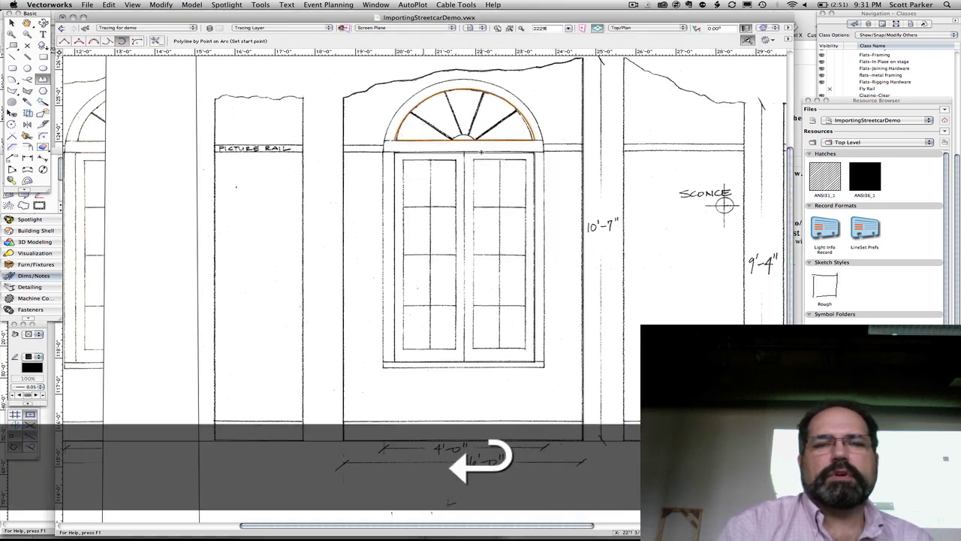
- Subtract the extruded double window and fanlight from the wall F solid
key("x")
left_click(483, 156, "shift")
left_click(483, 154, "shift")
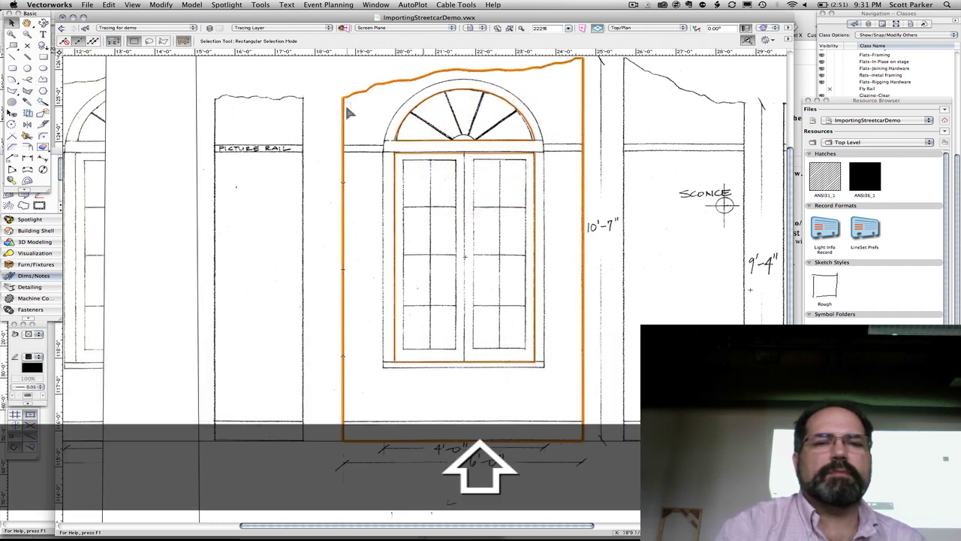
left_click(347, 108, "shift")
left_click(193, 5)
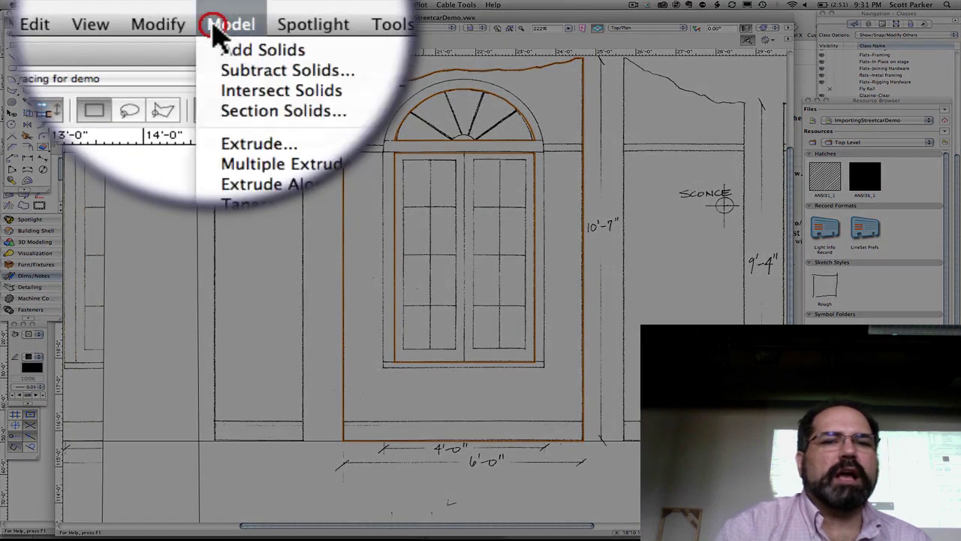
left_click(205, 25)
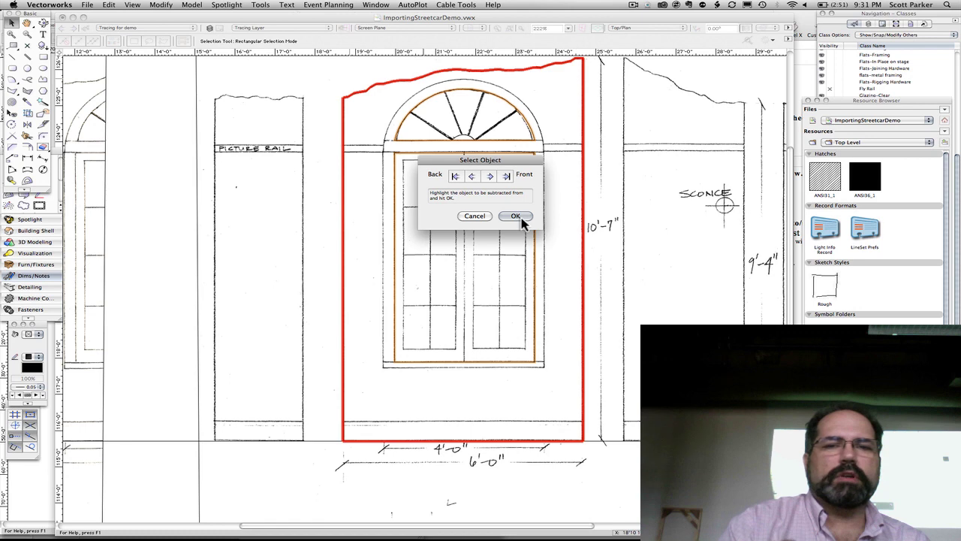
left_click(520, 221)
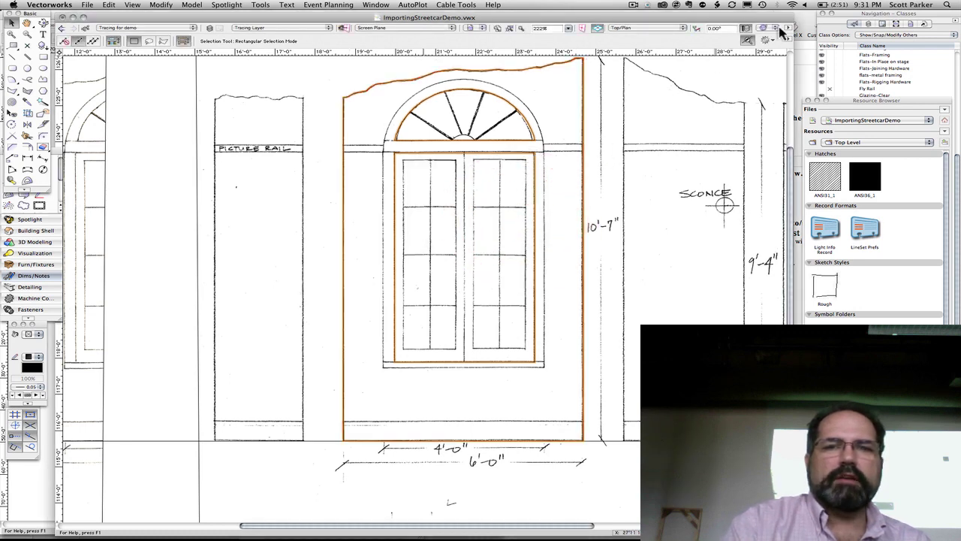
- Inspect the cut wall F in Left Isometric view and return to Top/Plan
left_click(618, 30)
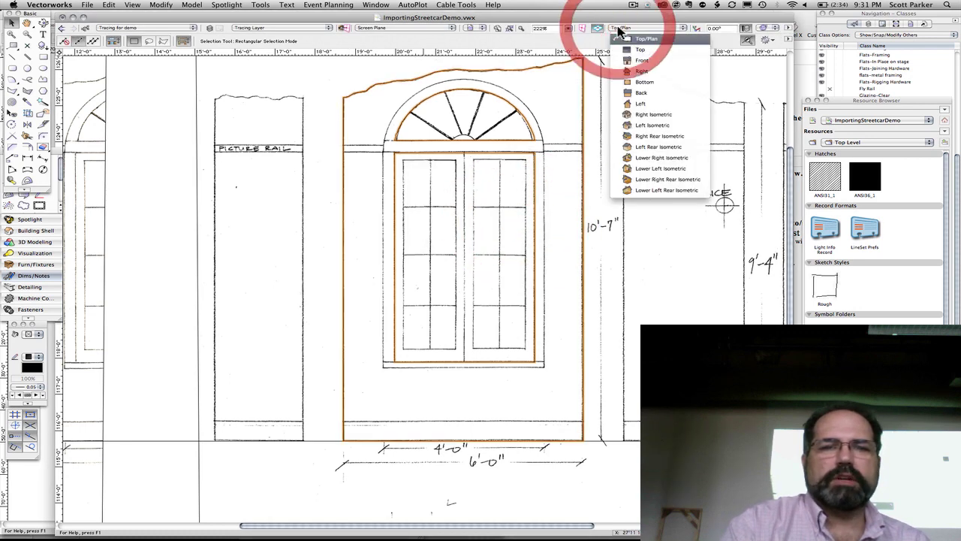
left_click(663, 124)
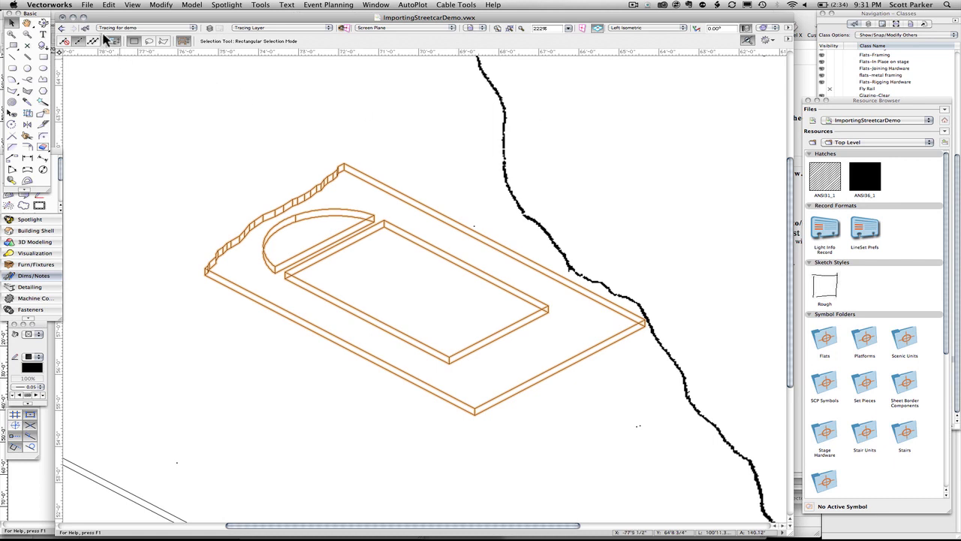
left_click(63, 30)
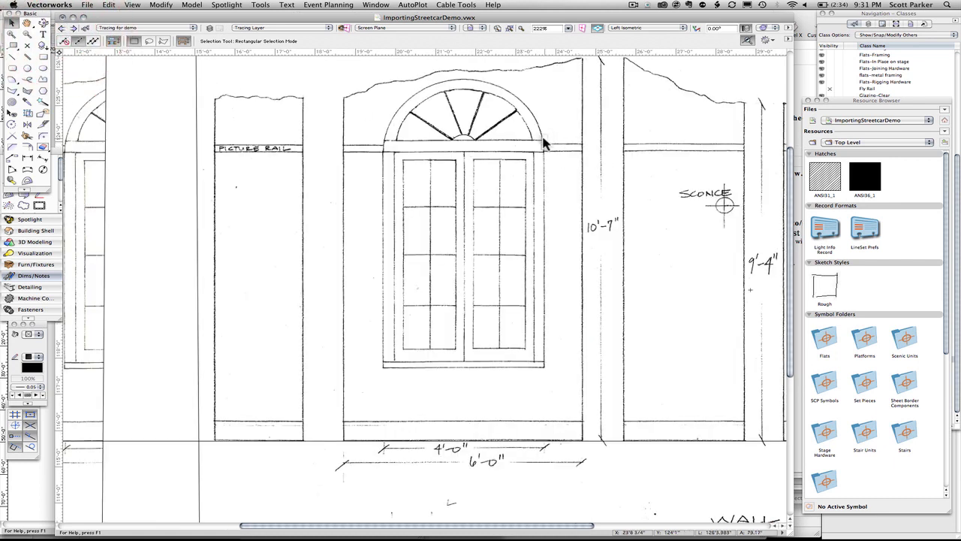
left_click(545, 139)
left_click(73, 29)
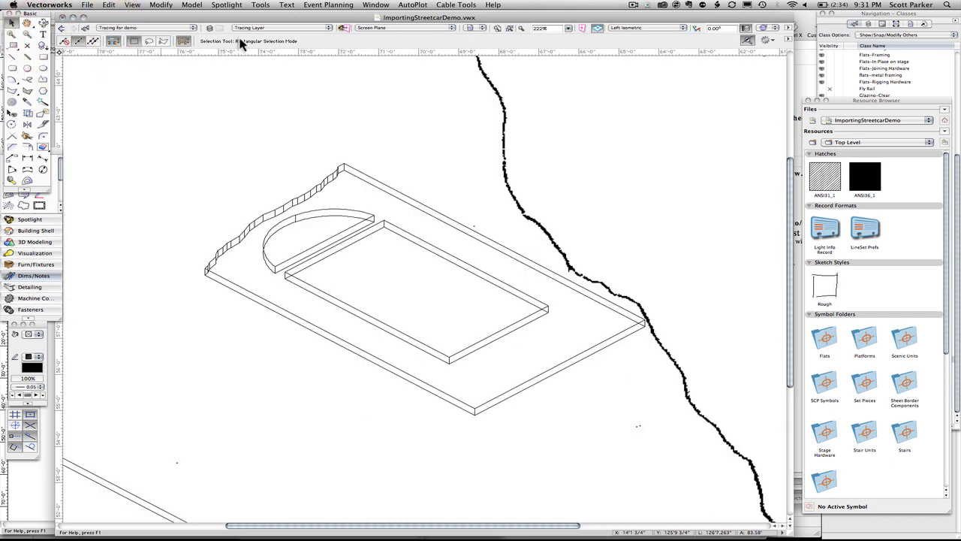
left_click(666, 29)
left_click(650, 37)
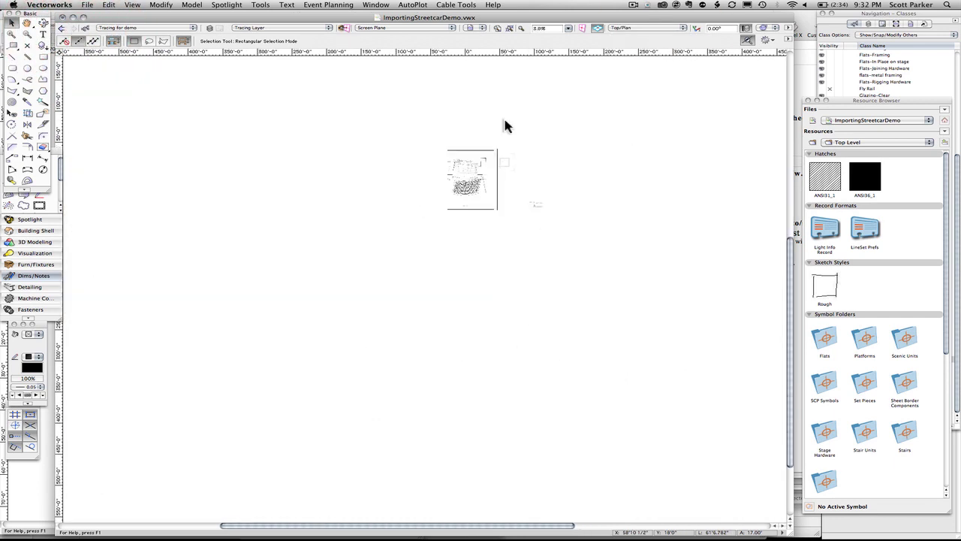
- Duplicate the wall F solid and move the copy onto wall H, aligning its fanlight apex with the drawn arched window
scroll(479, 175, "up", 8)
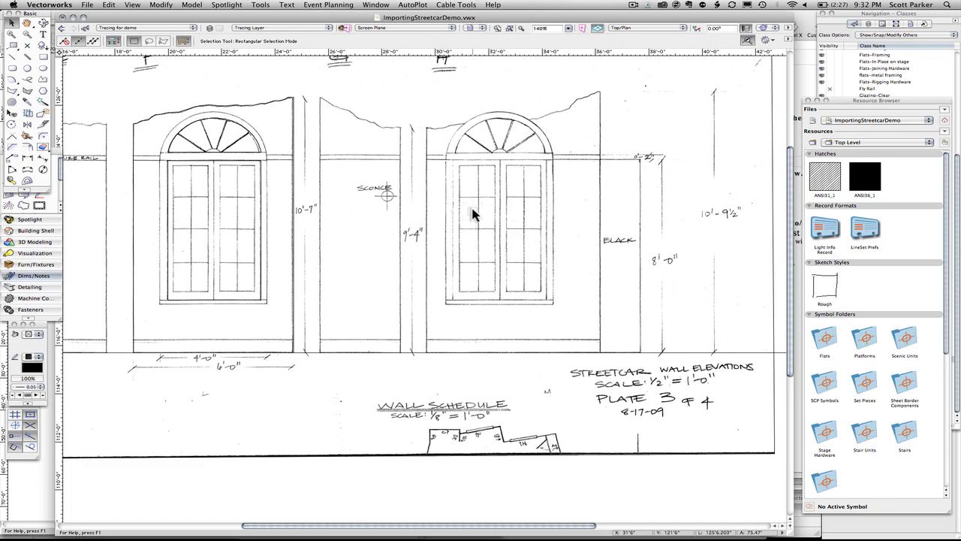
left_click(294, 161)
key("super+d")
left_click_drag(293, 161, 590, 160)
scroll(519, 119, "up", 5)
left_click_drag(445, 104, 368, 100)
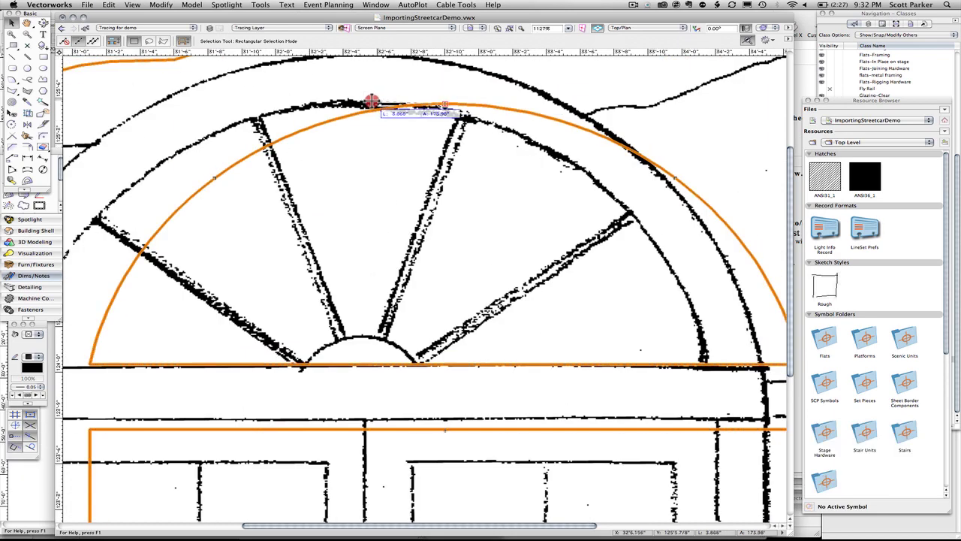
key("shift+Right")
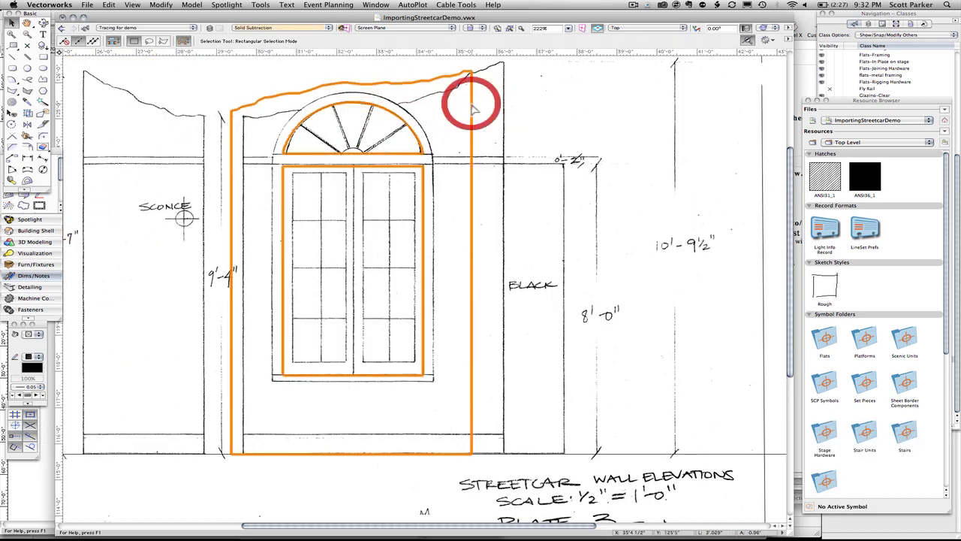
- Copy the window and fanlight solids from inside the duplicate's subtraction, delete the duplicate wall, and paste the copied openings
left_click(397, 115)
left_click(424, 166, "shift")
key("super+c")
left_click(756, 78)
key("Delete")
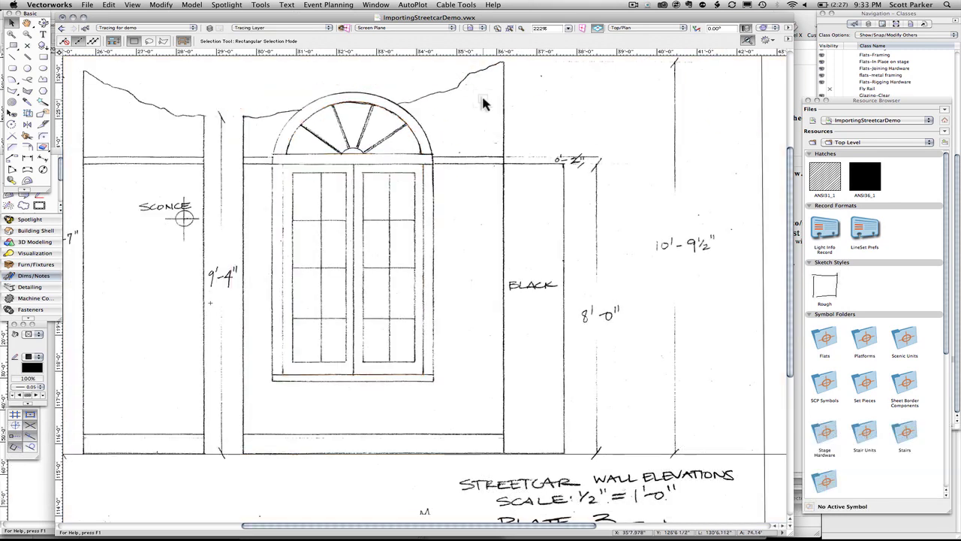
key("super+v")
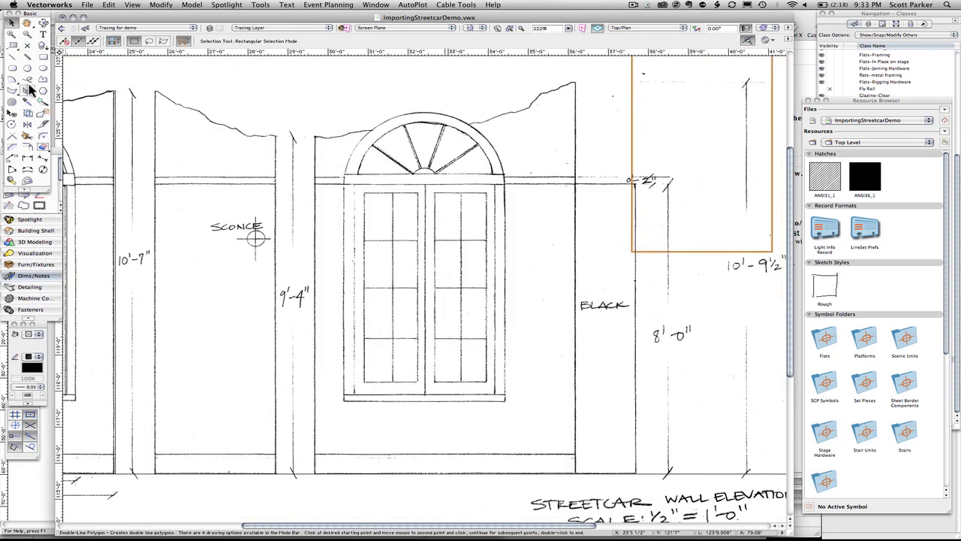
- Start wall H's polyline outline at its upper left corner and run it about 9'4" down the left edge to the base
left_click(42, 78)
left_click(15, 425)
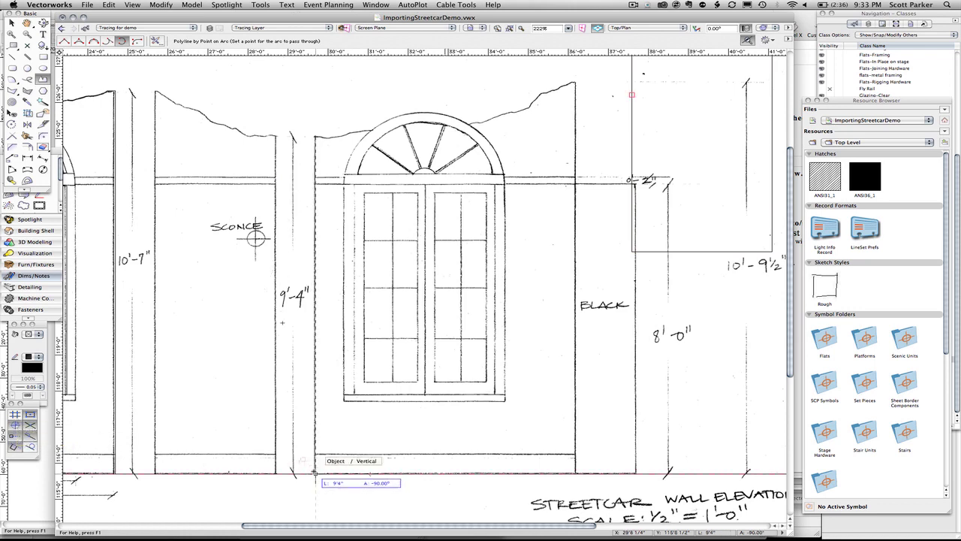
left_click(316, 474)
key("BackSpace")
key("u")
key("u")
left_click(309, 472)
- Draw wall H's base segment 6'6" long and carry the outline up the right edge to the top corner
key("Tab")
type("6'6")
key("Return")
left_click(577, 474)
scroll(576, 82, "up", 2)
left_click(576, 82)
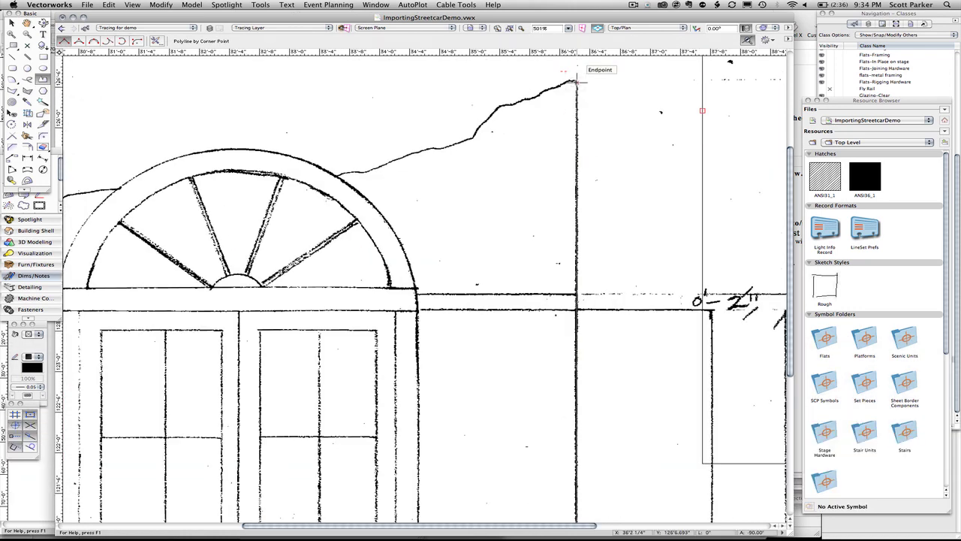
- Trace wall H's torn top edge with corner points from the right corner to where it meets the window arch
scroll(577, 82, "up", 2)
key("space")
left_click_drag(541, 85, 551, 85)
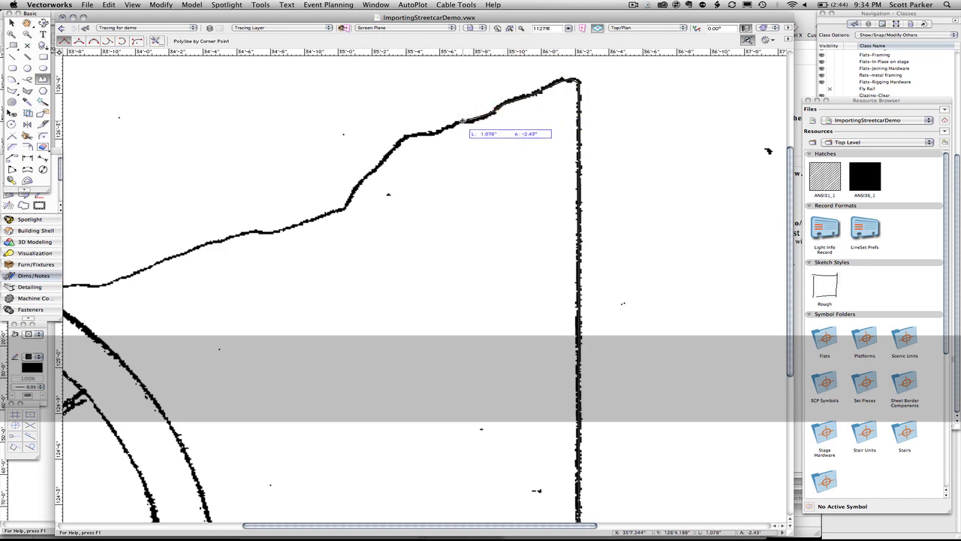
left_click(436, 133)
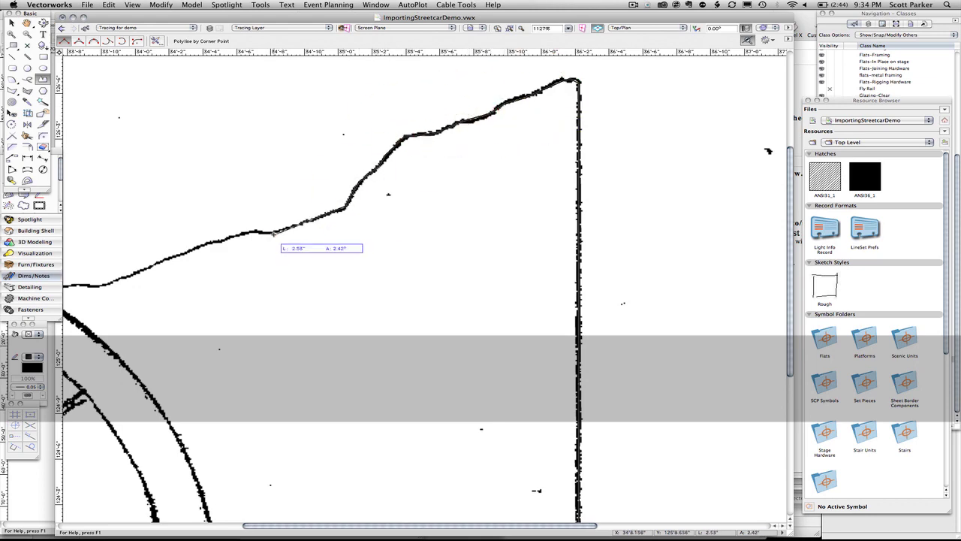
left_click(227, 239)
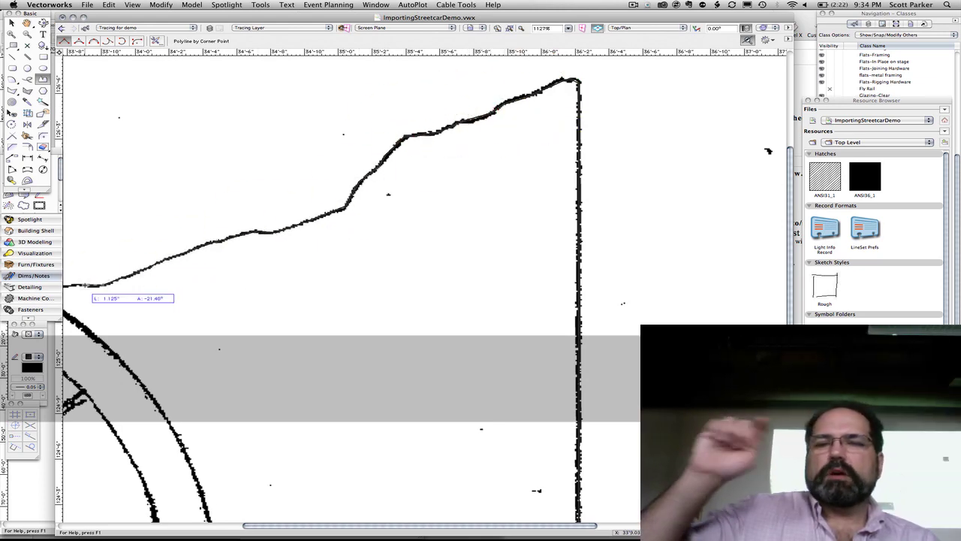
left_click_drag(85, 286, 658, 224)
left_click(613, 233)
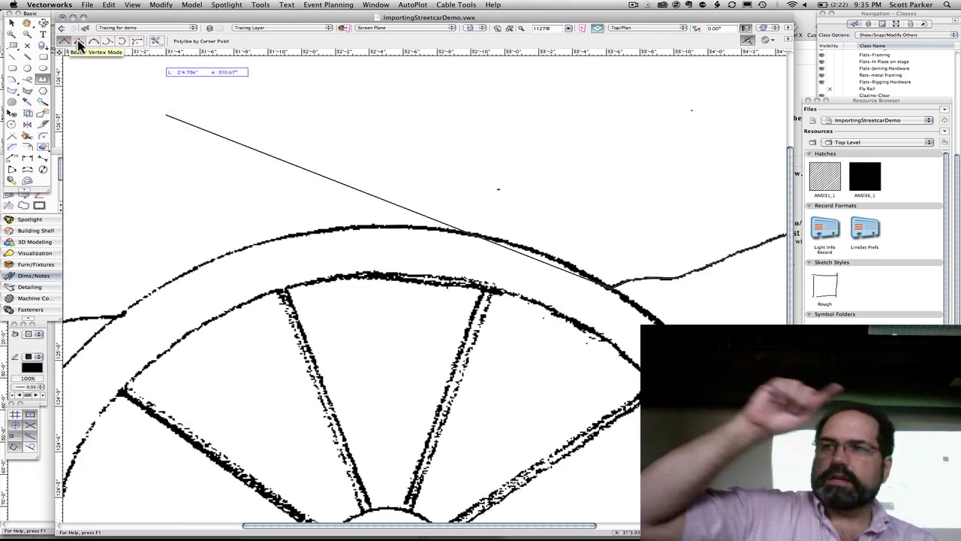
- Carry wall H's outline over the outer trim of the window arch with a point-on-arc segment
left_click(106, 42)
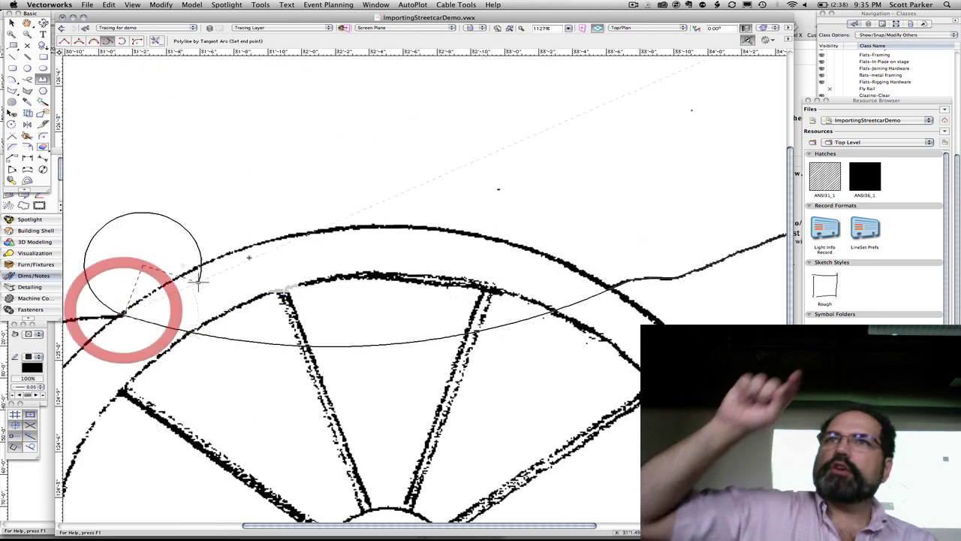
left_click(121, 41)
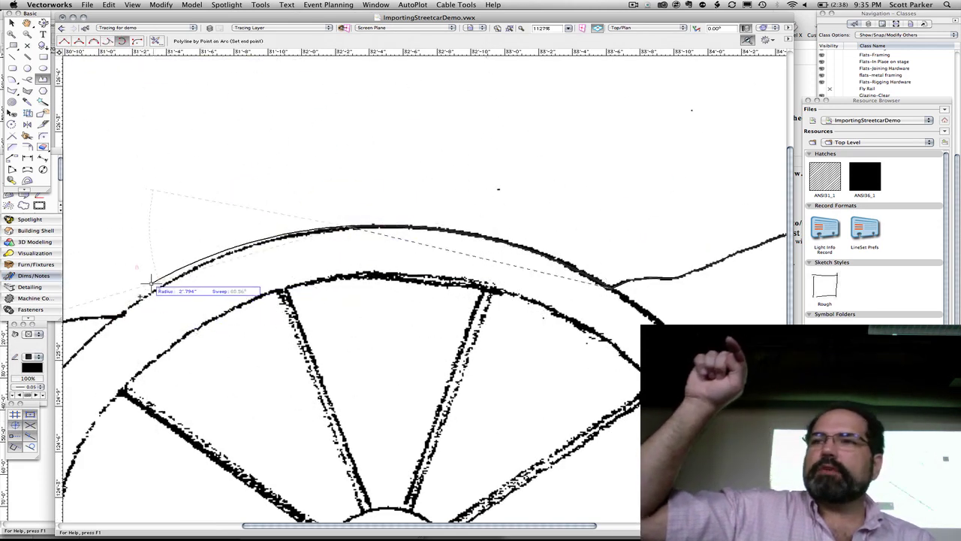
left_click(119, 314)
- Trace the rest of wall H's torn edge with corner points from the arch and close the outline at its starting corner
key("u")
key("u")
left_click_drag(119, 309, 585, 215)
left_click(545, 223)
key("grave")
left_click(522, 228)
left_click(389, 258)
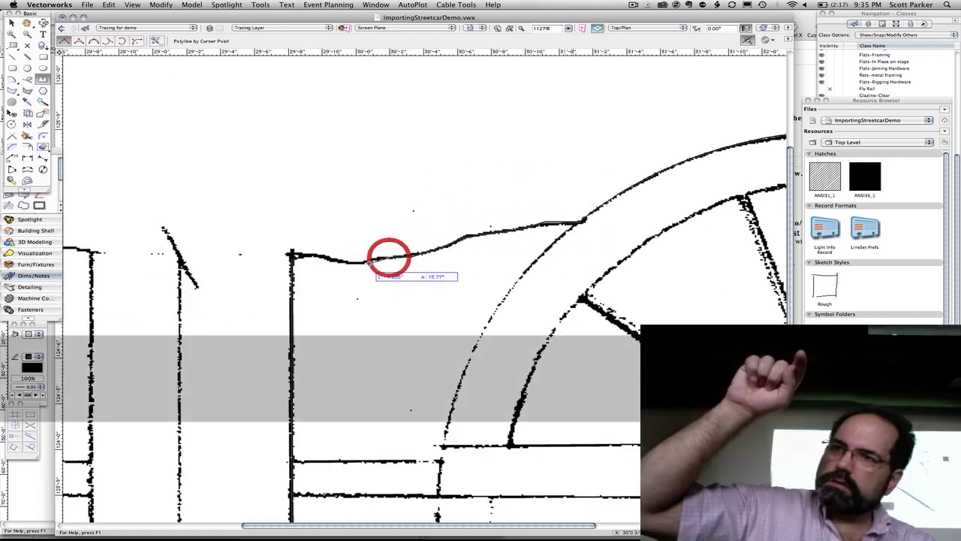
left_click(315, 254)
key("z")
left_click(291, 249)
key("z")
left_click(294, 253)
- Duplicate the pasted window and fanlight solids and move the copies by the window's top midpoint onto wall H's double window
scroll(367, 200, "down", 4)
key("x")
key("Return")
left_click(671, 112)
key("super+d")
left_click_drag(740, 116, 462, 257)
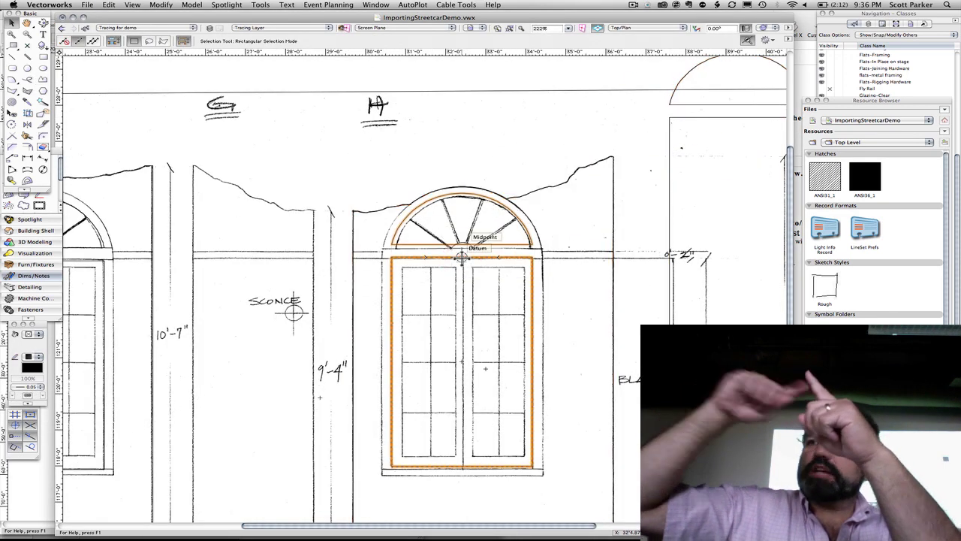
- Nudge the window and fanlight copies down onto wall H's window opening and subtract them from the wall H solid
key("shift+Down")
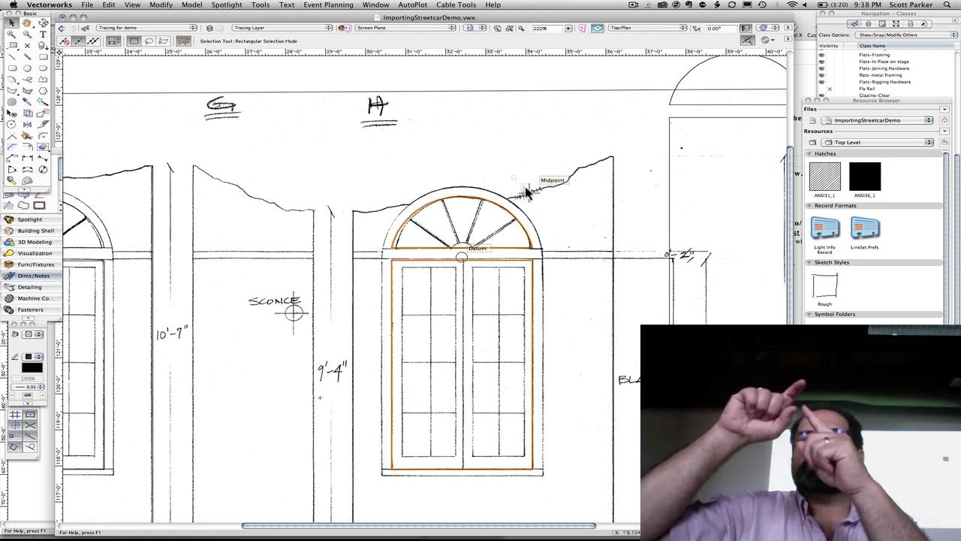
left_click(532, 192, "shift")
left_click(192, 6)
left_click(512, 214)
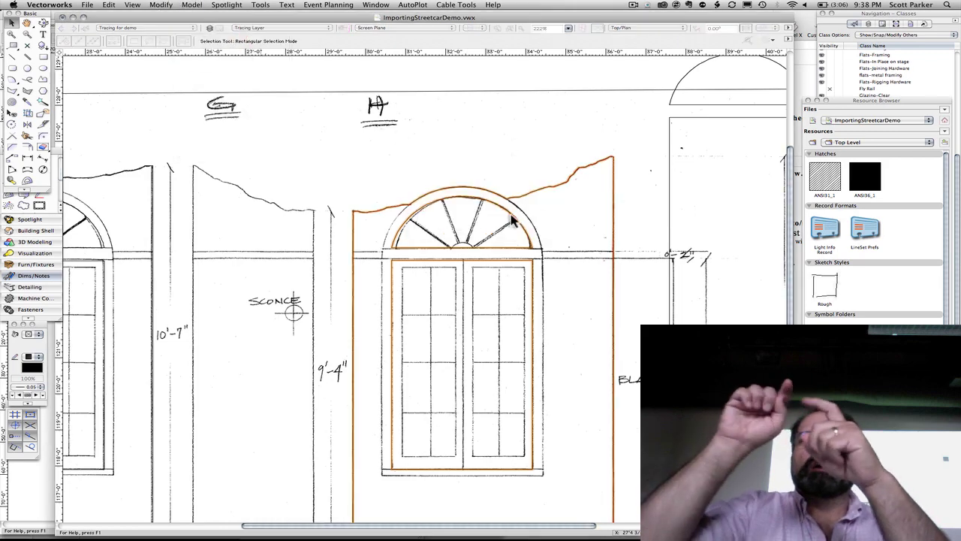
- Start wall G's polyline outline along its left side, a 36" base and its right side up to the torn edge
scroll(522, 153, "left", 5)
scroll(522, 154, "down", 3)
left_click(45, 80)
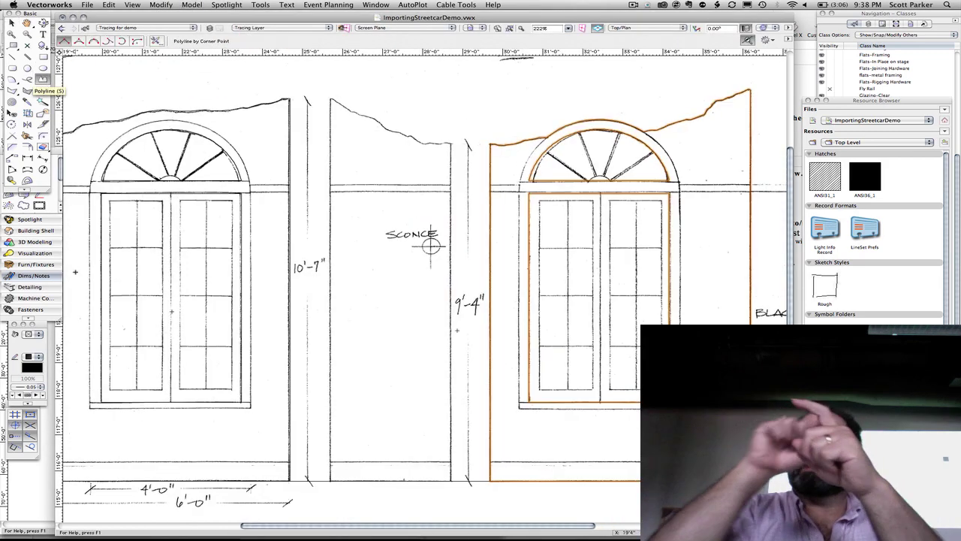
left_click(329, 97)
left_click(330, 481, "shift")
type("36")
key("Return")
scroll(460, 153, "up", 3)
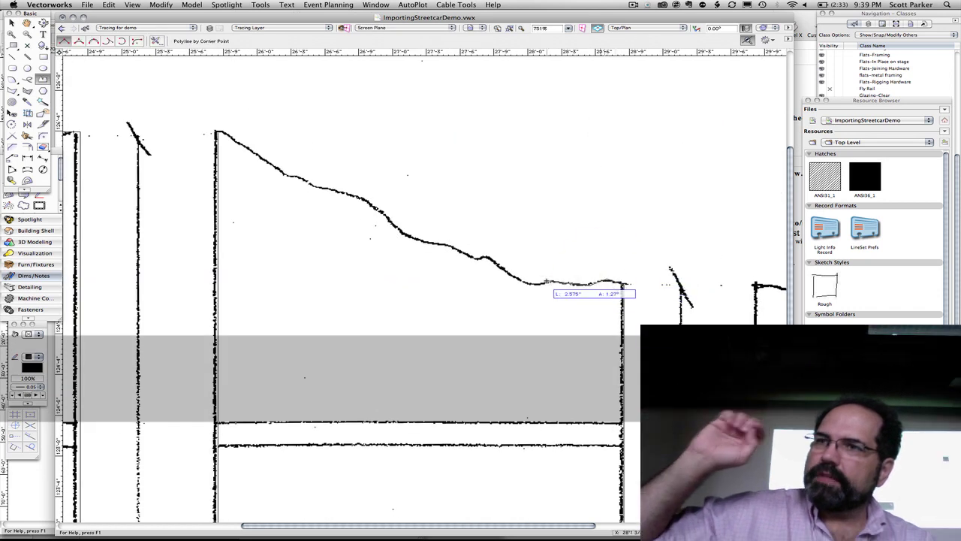
- Trace wall G's torn top edge with corner points back to the starting corner and extrude the closed outline
left_click(530, 284)
left_click(479, 257)
left_click(294, 175)
left_click(218, 133)
scroll(218, 133, "up", 2)
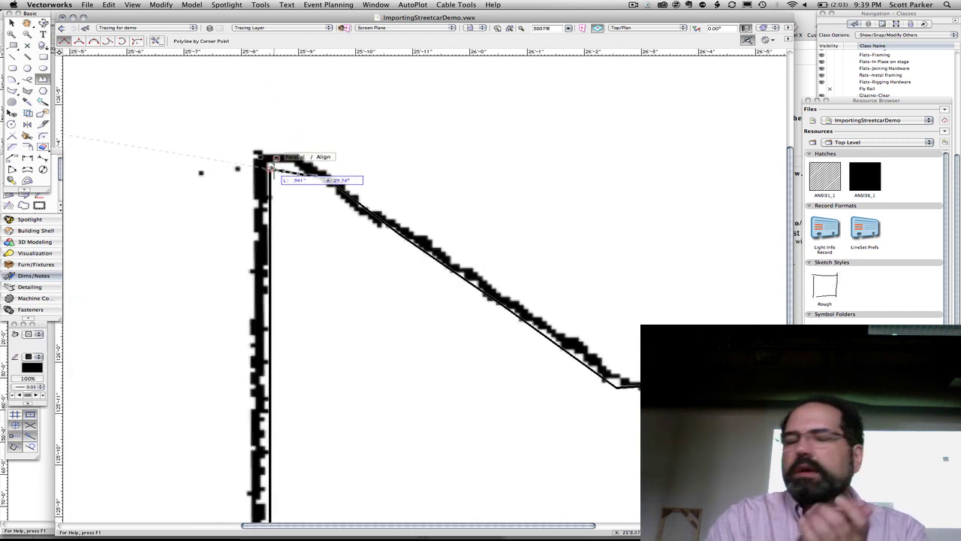
left_click(270, 158)
left_click(270, 170)
scroll(271, 170, "down", 3)
key("Return")
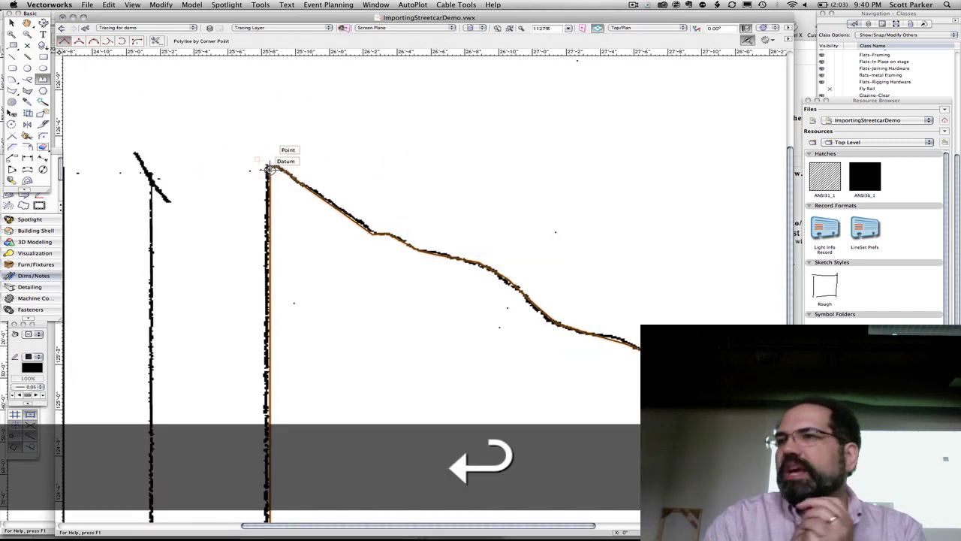
- Move the PDF sheet showing walls I, J and K into line with the horizontal base line and nudge it into position
scroll(458, 219, "down", 6)
middle_click_drag(766, 262, 353, 266)
middle_click_drag(403, 214, 183, 200)
key("x")
left_click(81, 197)
left_click(78, 174, "shift")
left_click_drag(80, 181, 619, 247)
key("shift+Up")
key("shift+Right")
scroll(589, 237, "up", 5)
key("shift+Down")
scroll(401, 294, "down", 5)
scroll(441, 211, "up", 4)
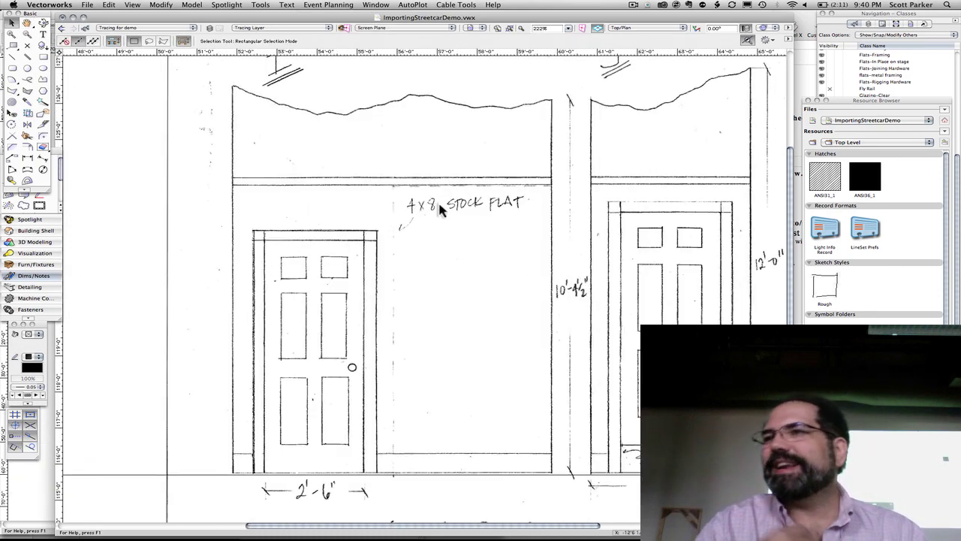
left_click(42, 79)
left_click(233, 86)
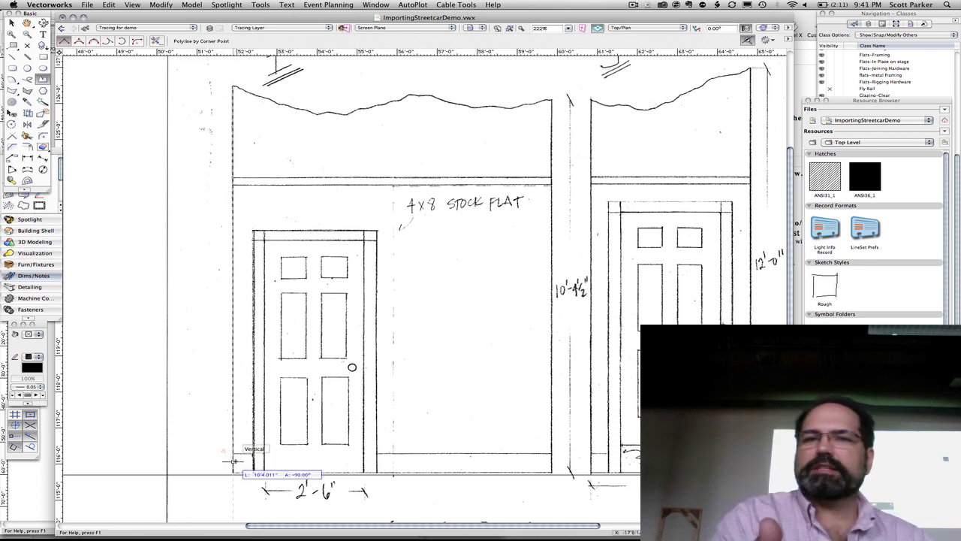
key("x")
key("x")
- Select the PDF sheet with walls I, J and K and nudge it up to align its floor with the base line
left_click(169, 394, "shift")
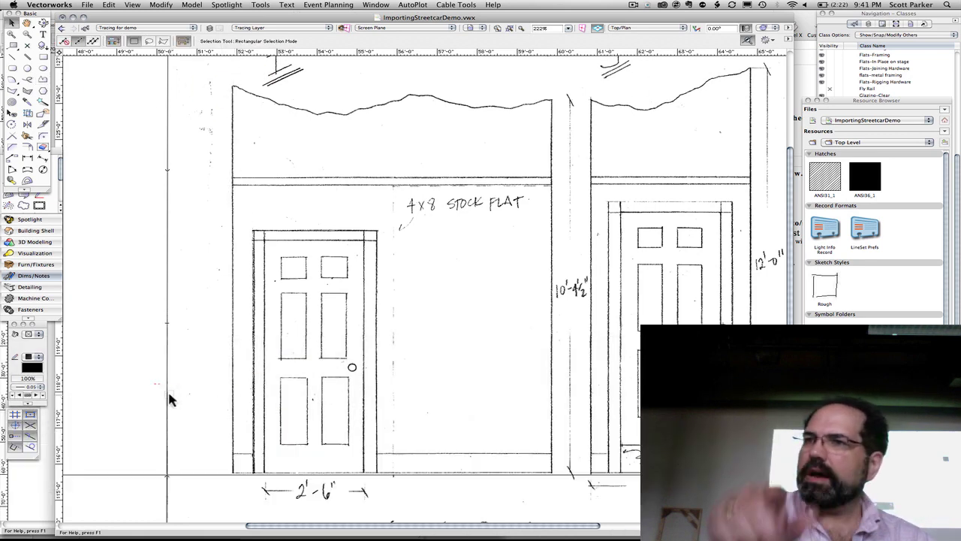
left_click(186, 476)
key("shift+Up")
key("shift+Up")
key("shift+Up")
- Draw wall I's outline with corner points down its left side, along an 8' base and up its right side
left_click(42, 79)
left_click(232, 86)
left_click(233, 473)
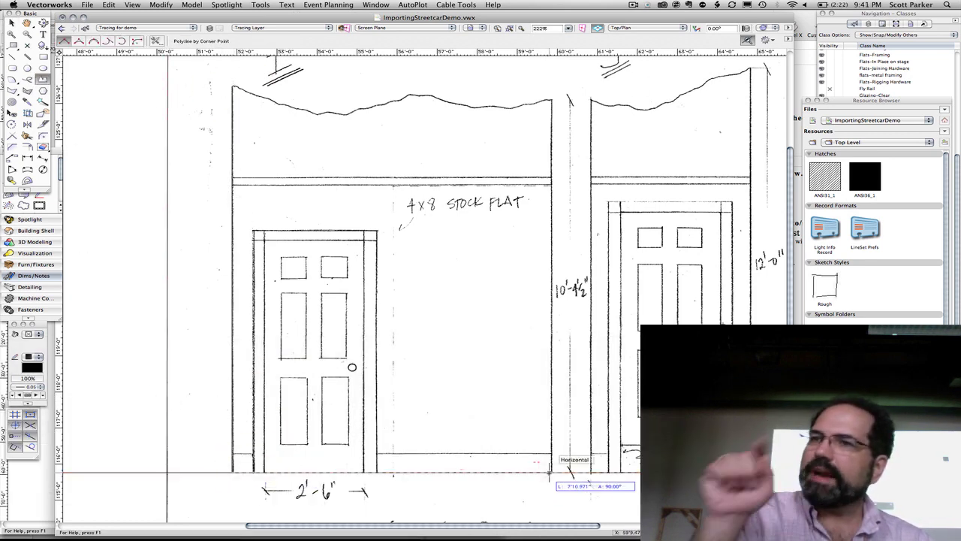
type("8'")
key("Return")
left_click(233, 86)
left_click(233, 472)
left_click(552, 472, "shift")
left_click(550, 98)
- Trace wall I's torn top edge with corner points from the right corner to the crest near the middle
scroll(548, 99, "up", 8)
left_click(560, 136)
left_click(501, 126)
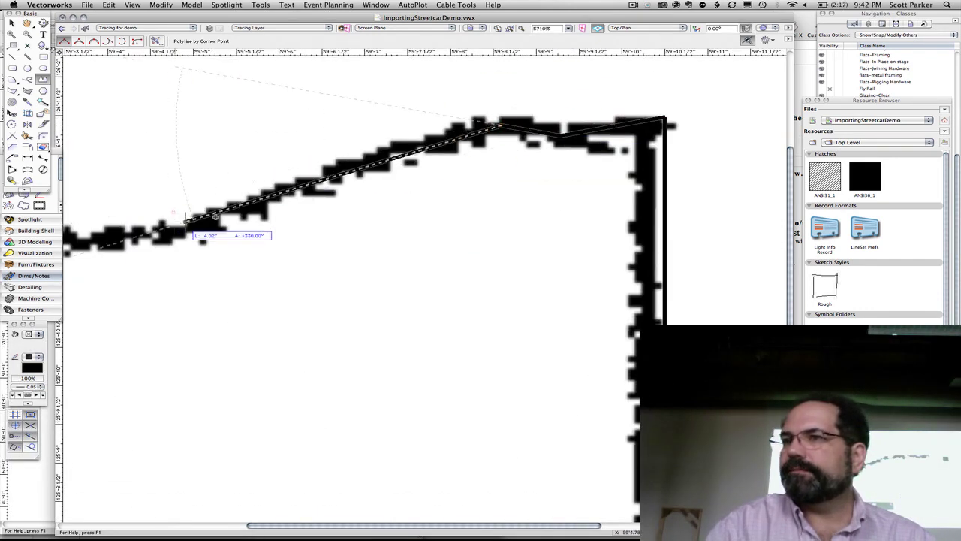
left_click(268, 274)
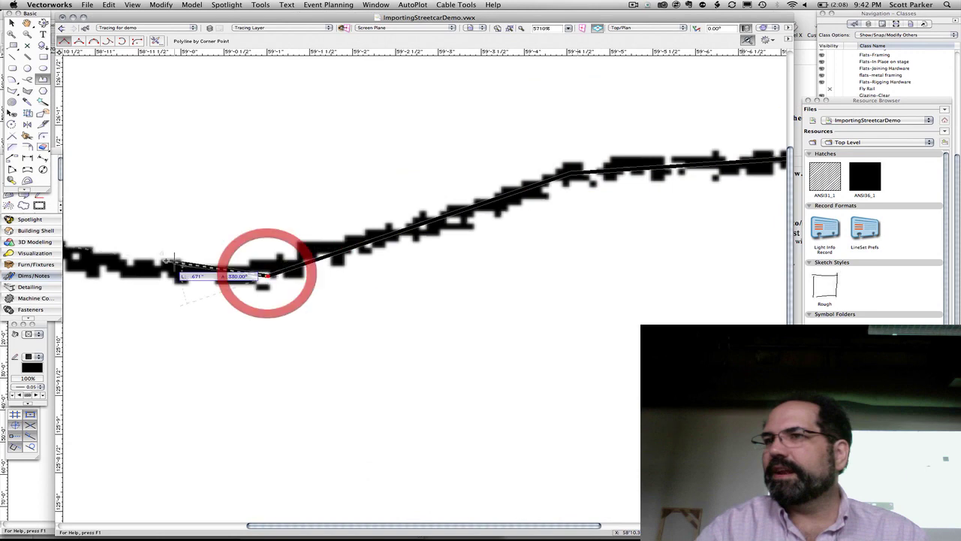
left_click_drag(150, 263, 949, 223)
left_click(634, 185)
left_click(419, 194)
left_click(222, 225)
left_click(107, 223)
left_click_drag(107, 223, 694, 225)
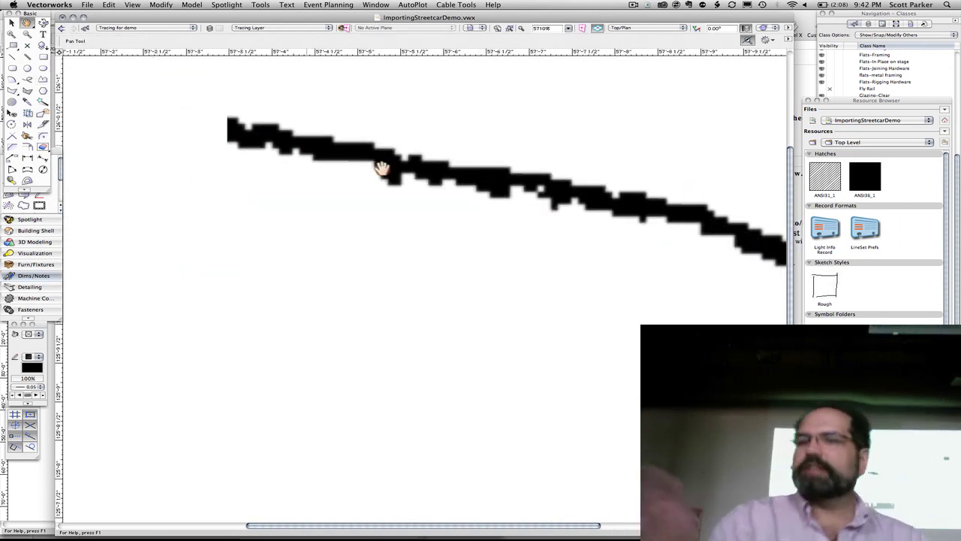
left_click(537, 166)
left_click_drag(142, 103, 702, 178)
left_click(536, 143)
left_click(375, 84)
left_click_drag(376, 84, 644, 329)
left_click(455, 245)
left_click(321, 227)
left_click(117, 237)
left_click_drag(117, 237, 622, 278)
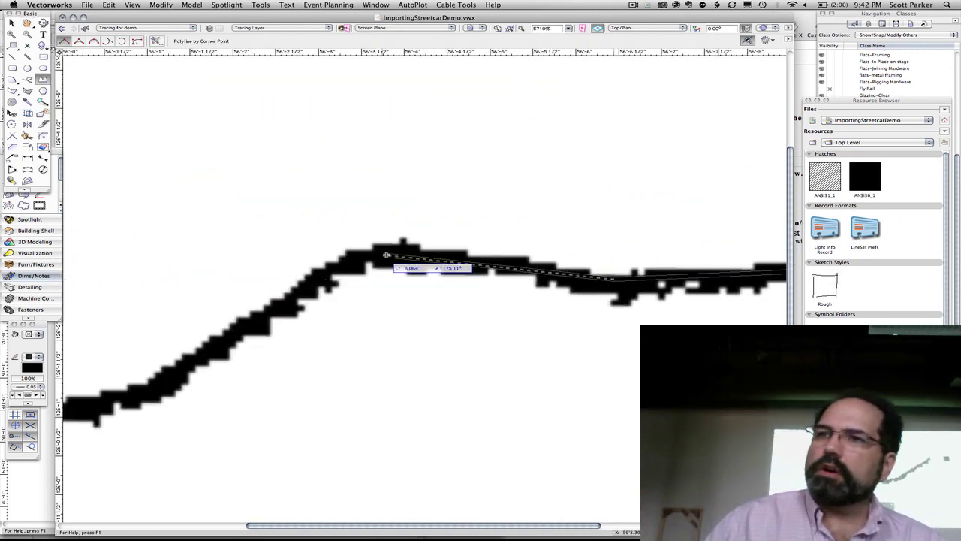
left_click(386, 255)
left_click(326, 271)
- Continue wall I's torn edge with corner points from the middle crest down into the dip left of it
left_click(159, 382)
left_click_drag(159, 382, 639, 270)
left_click(565, 300)
left_click(344, 333)
left_click(191, 396)
left_click_drag(190, 396, 630, 242)
left_click(460, 261)
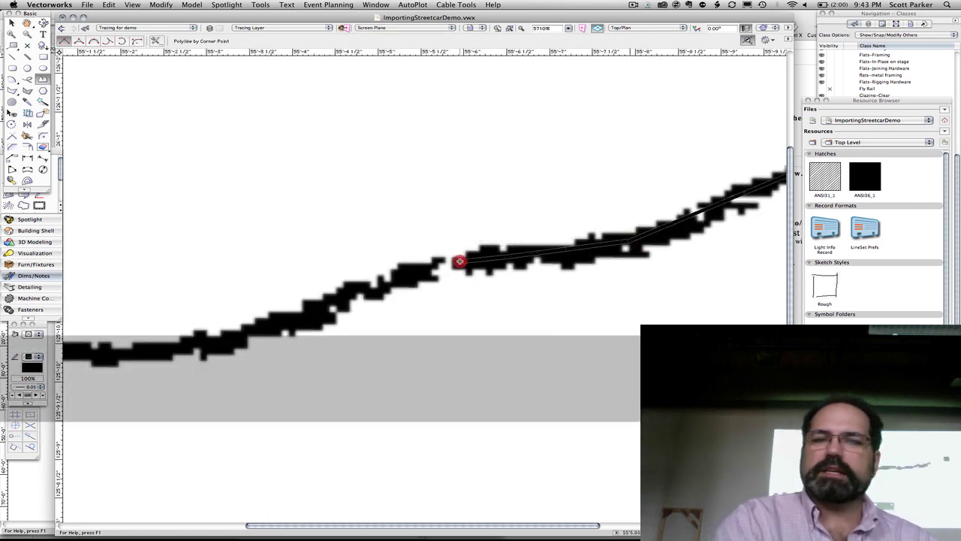
left_click(107, 350)
scroll(108, 350, "left", 5)
scroll(108, 350, "down", 2)
left_click(109, 370)
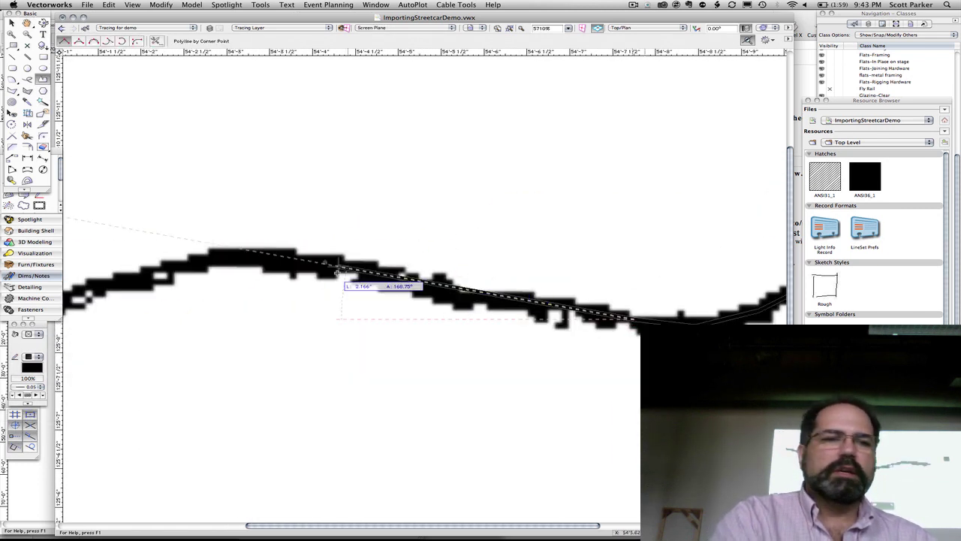
- Trace the rest of wall I's torn edge from the dip to the starting left corner and extrude the closed outline
left_click(256, 256)
mouse_move(257, 256)
middle_mouse_down()
mouse_move(625, 225)
mouse_move(680, 201)
middle_mouse_up()
left_click(403, 254)
left_click(116, 153)
middle_click_drag(116, 153, 644, 194)
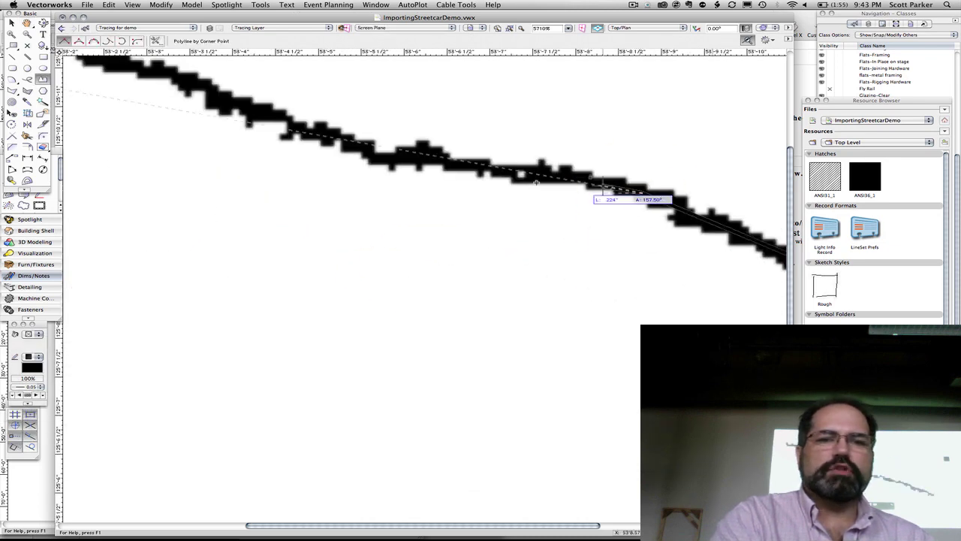
left_click(364, 160)
left_click(135, 61)
middle_click_drag(134, 61, 603, 291)
left_click(532, 269)
left_click(397, 269)
left_click(160, 126)
left_click(97, 113)
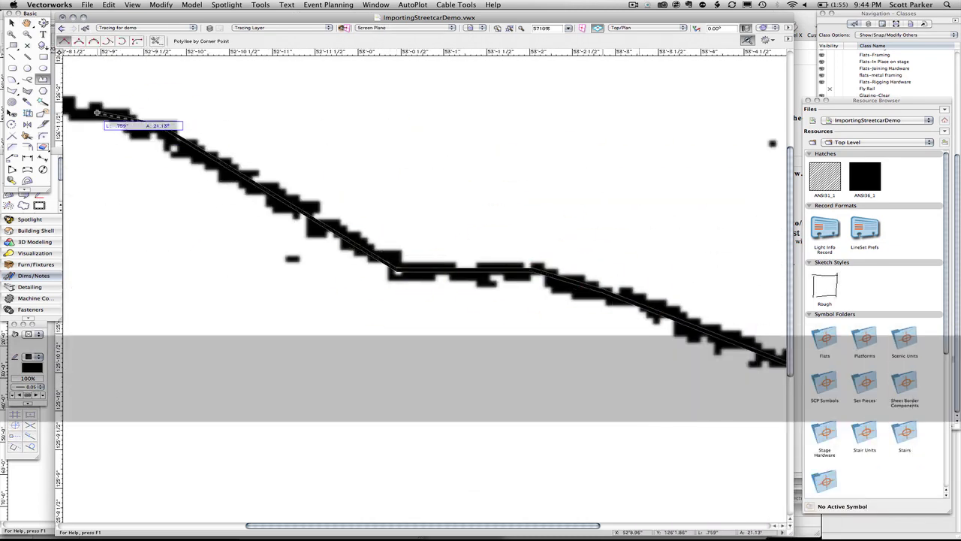
middle_click_drag(97, 112, 639, 222)
left_click(449, 154)
left_click(371, 130)
middle_click_drag(371, 129, 709, 321)
left_click(477, 240)
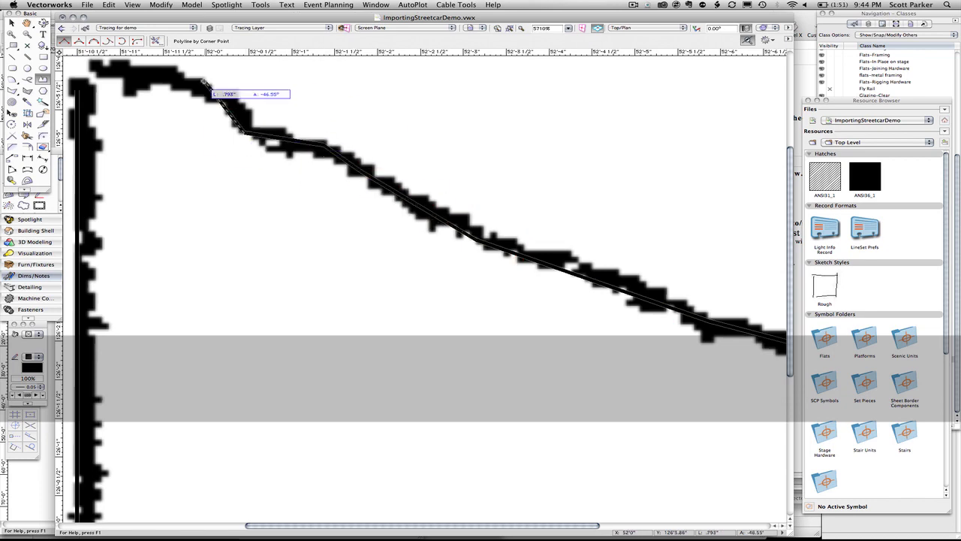
key("Return")
- Draw a rectangle over wall I's door opening from the floor to the inner trim corner and extrude it
scroll(79, 89, "down", 10)
middle_click_drag(75, 115, 328, 226)
scroll(348, 367, "up", 3)
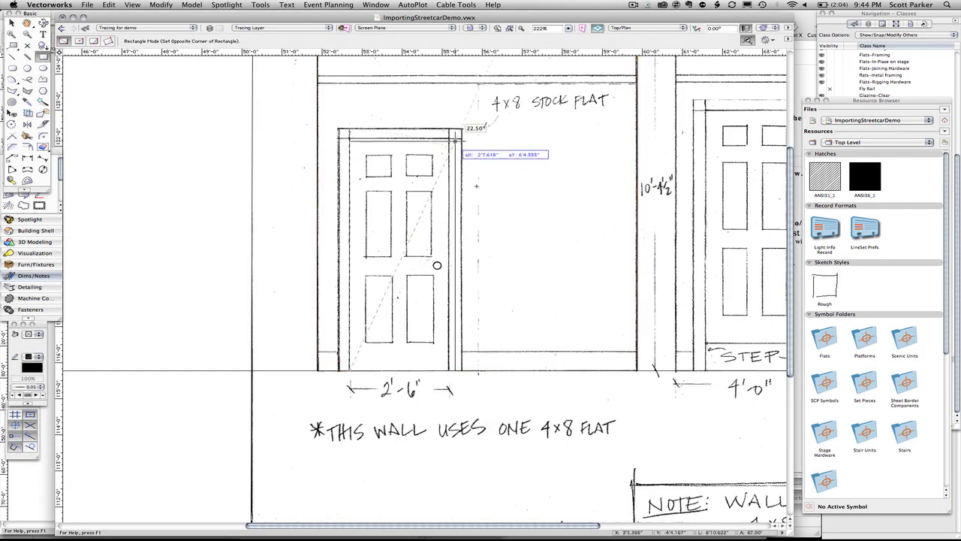
left_click(450, 138)
key("Return")
- Draw wall J's outline with corner points along its left side, a 48" base and a 12'0" right side
mouse_move(784, 93)
middle_mouse_down()
mouse_move(543, 170)
mouse_move(501, 222)
middle_mouse_up()
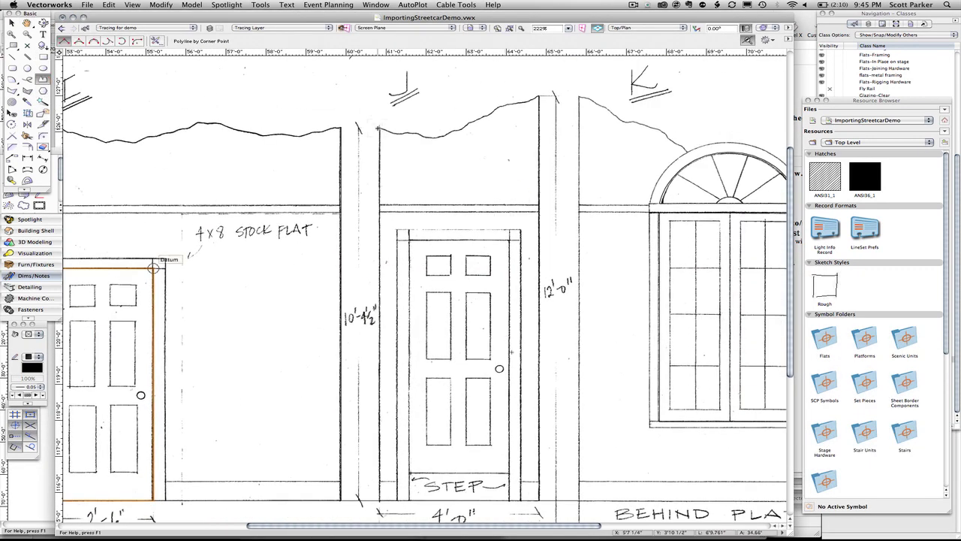
left_click(539, 500)
type("12'0\"")
middle_click_drag(526, 132, 531, 123)
scroll(542, 210, "down", 2)
mouse_move(553, 266)
middle_mouse_down()
mouse_move(294, 257)
mouse_move(493, 303)
middle_mouse_up()
type("48")
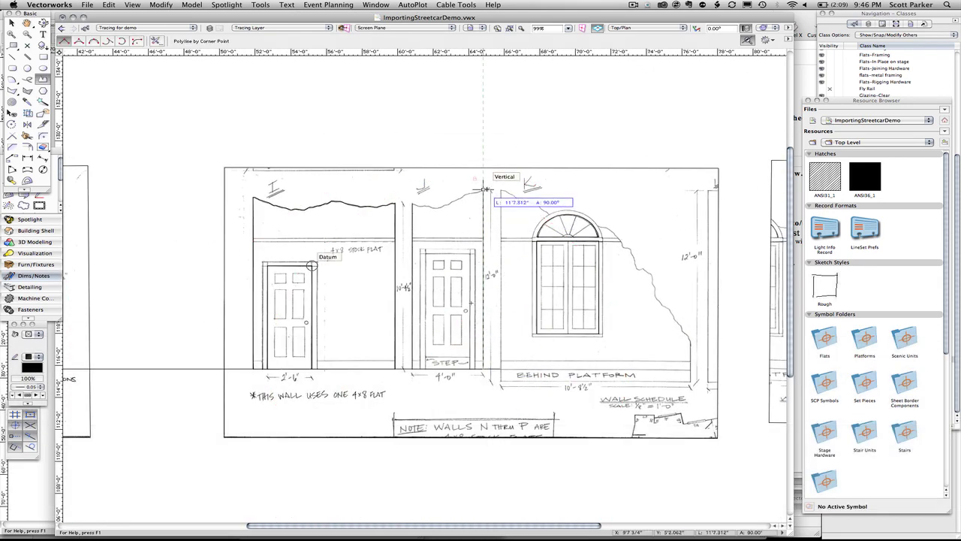
scroll(486, 189, "up", 3)
left_click(476, 189)
- Trace wall J's torn top edge with corner points from right to left, close the outline and extrude it
scroll(473, 191, "up", 5)
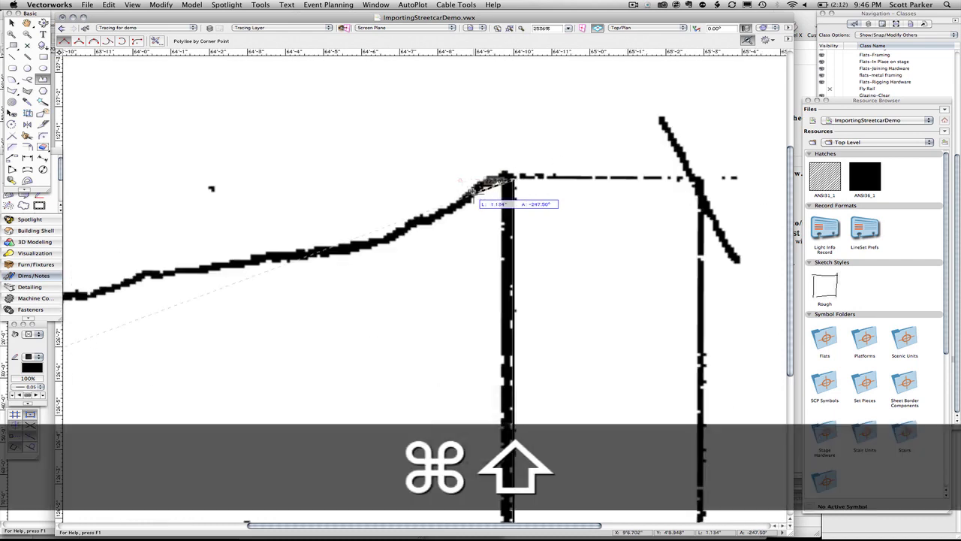
scroll(472, 195, "down", 2)
left_click(428, 214)
left_click(267, 254)
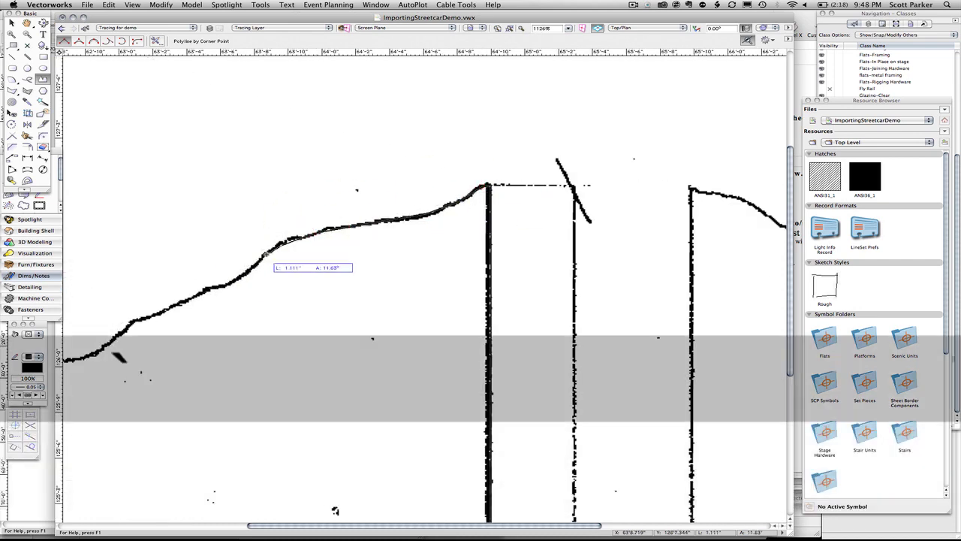
mouse_move(131, 321)
middle_mouse_down()
mouse_move(534, 281)
mouse_move(692, 132)
middle_mouse_up()
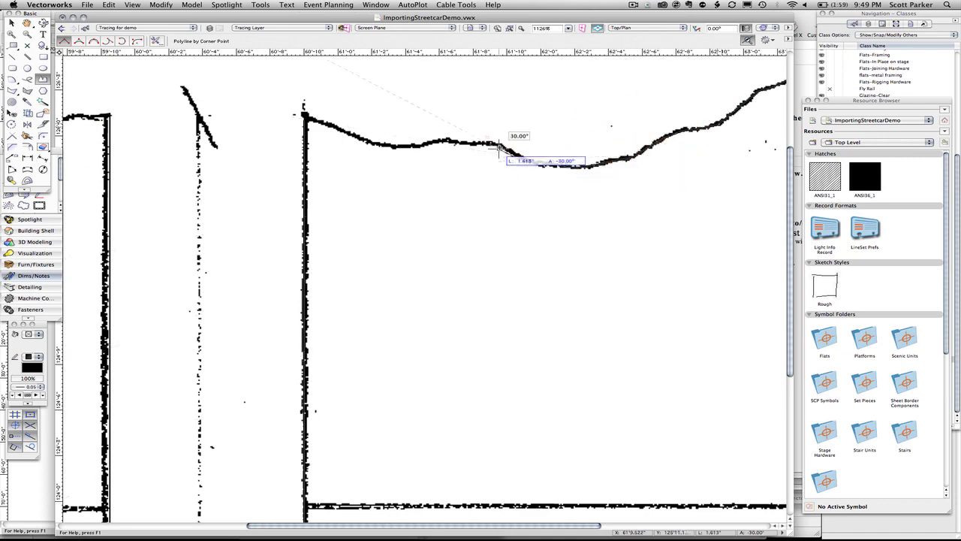
left_click(410, 145)
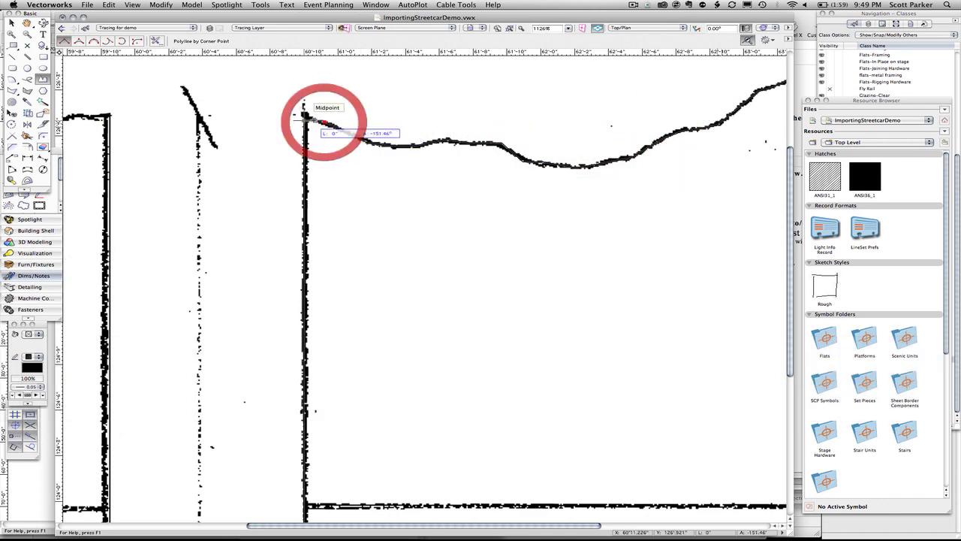
scroll(306, 119, "up", 4)
left_click(301, 136)
key("super+e")
key("Return")
scroll(301, 137, "down", 8)
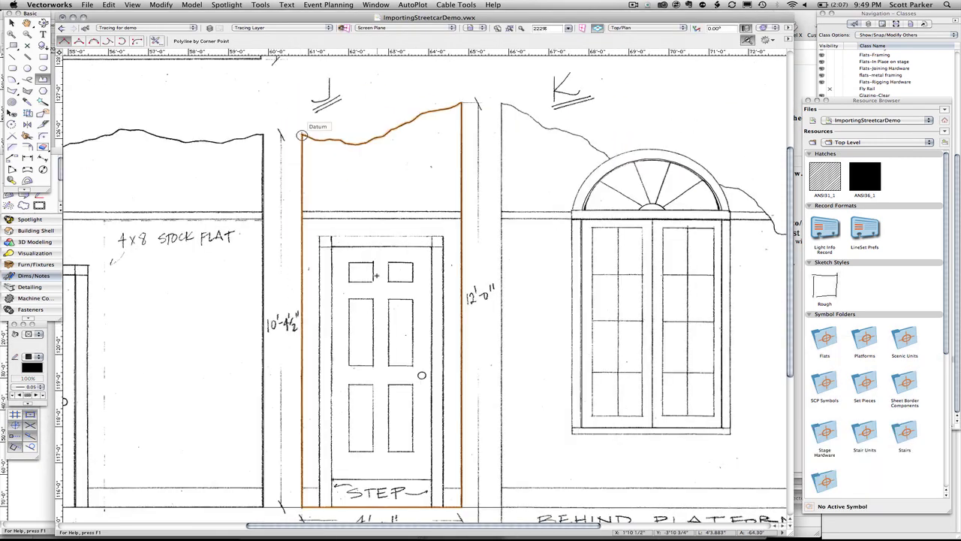
- Draw a 2'6" wide rectangle over wall J's door opening from the top of the step to the inner trim and extrude it
middle_click_drag(301, 138, 326, 73)
left_click(357, 418)
scroll(454, 184, "up", 3)
key("Tab")
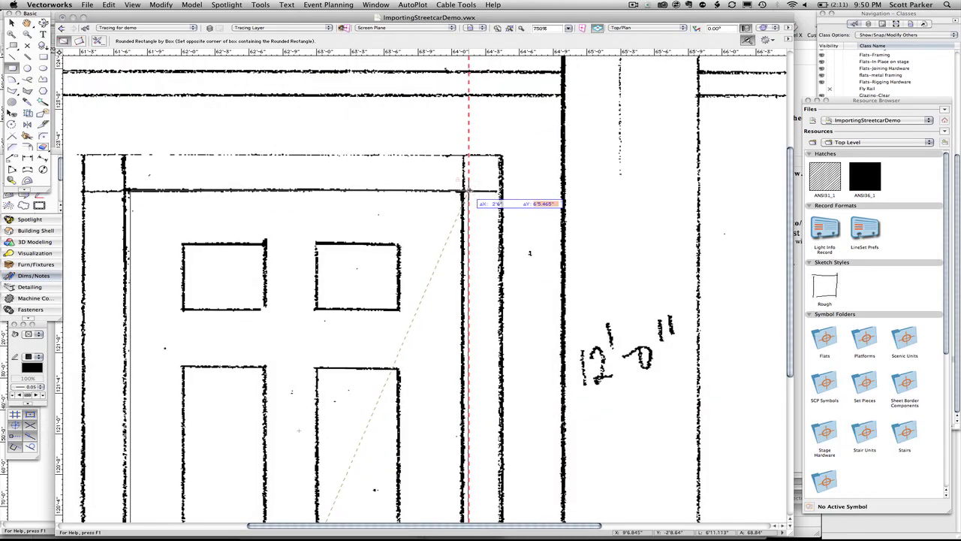
left_click(470, 193)
key("super+e")
key("Return")
- Start wall K's polyline outline at its top left corner and run it down the left side
scroll(470, 193, "down", 5)
middle_click_drag(661, 236, 517, 231)
scroll(453, 182, "up", 2)
middle_click_drag(454, 183, 458, 197)
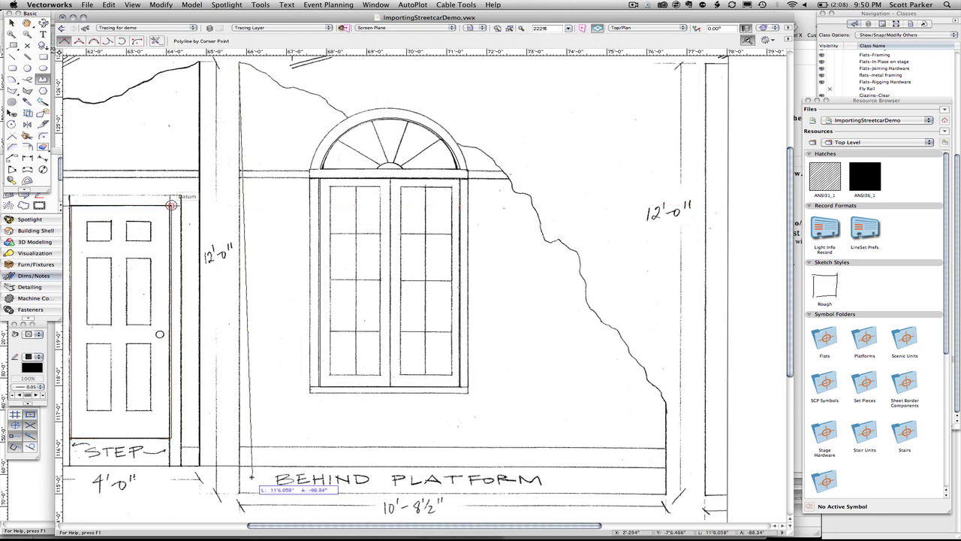
- Extrude the traced outline of the 12' painted brick wall with the jagged cut edge by 2 3/4"
key("super+e")
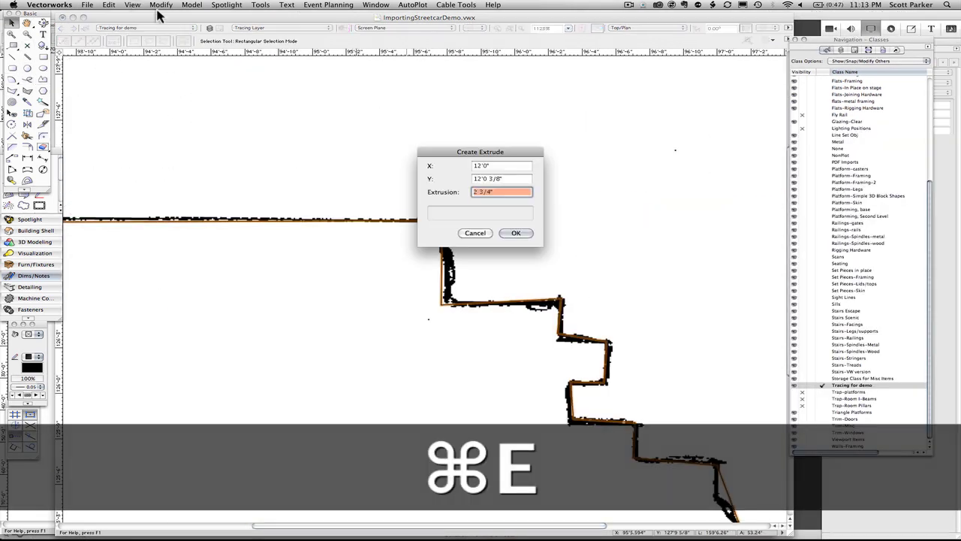
key("Return")
left_click(510, 29)
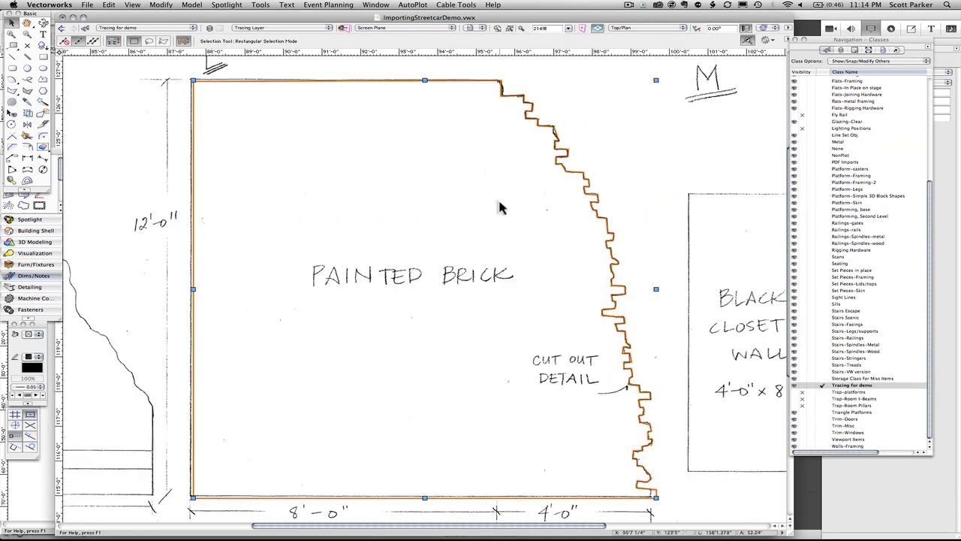
- Draw the brick entry wall's outline down its left side, along a 13'6" base and up a 17' right side
scroll(495, 204, "down", 6)
mouse_move(387, 205)
middle_mouse_down()
mouse_move(685, 232)
mouse_move(610, 211)
middle_mouse_up()
scroll(195, 215, "up", 4)
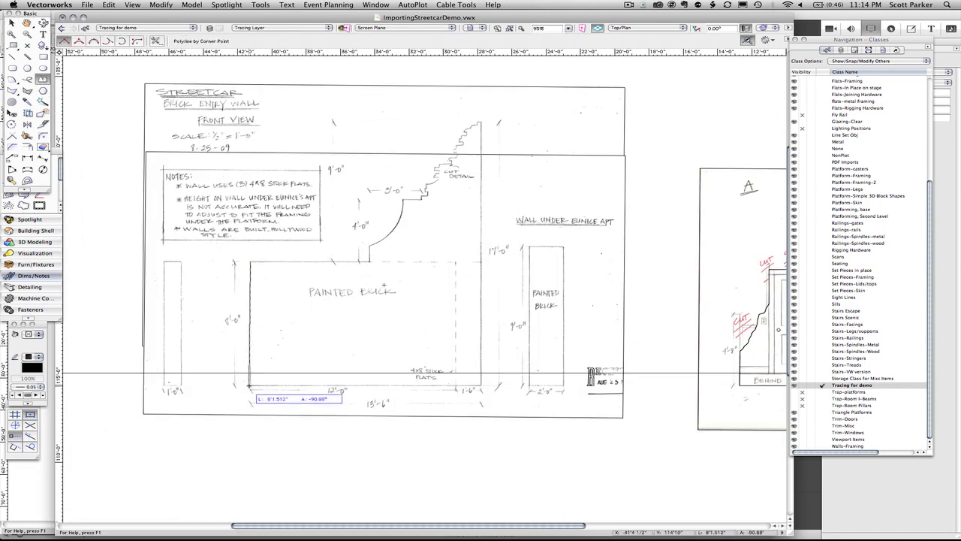
left_click(250, 386)
key("Tab")
type("13'6")
key("Return")
left_click(481, 385)
key("Tab")
type("17'")
key("Return")
- Trace the upper steps of the brick entry wall's jagged cut edge, from the top of the 17' side down toward the "Cut Detail" note
scroll(478, 120, "up", 5)
left_click(403, 244)
left_click(402, 258)
left_click(373, 259)
left_click(352, 283)
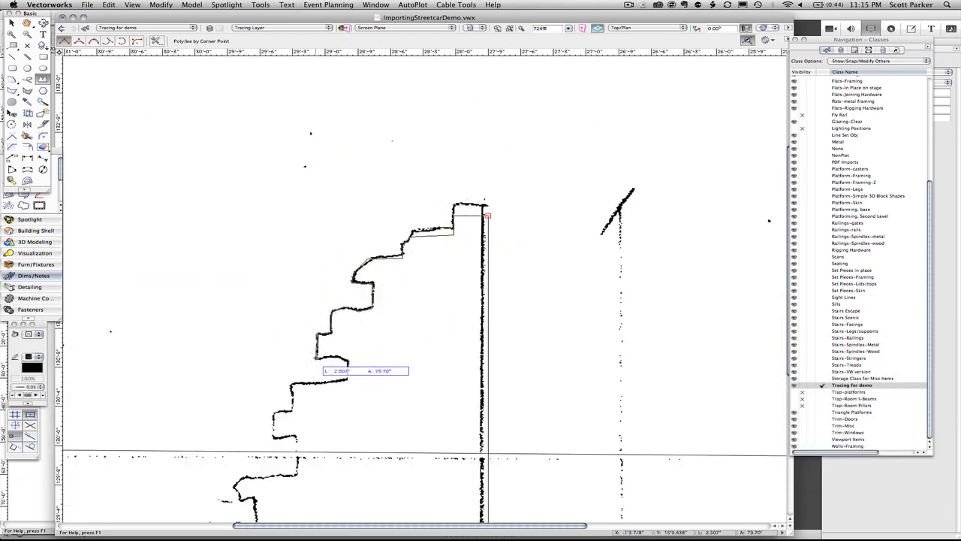
left_click(295, 434)
left_click(248, 478)
left_click(254, 499)
- Continue the outline along the lower jagged steps beside the "Cut Detail" note, down to the step above the flat ledge
scroll(150, 360, "down", 5)
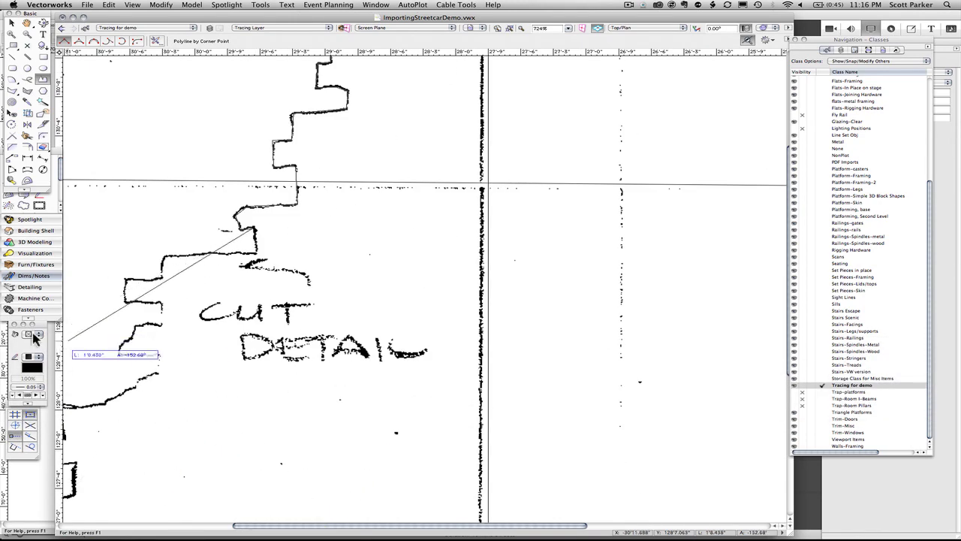
left_click(616, 253)
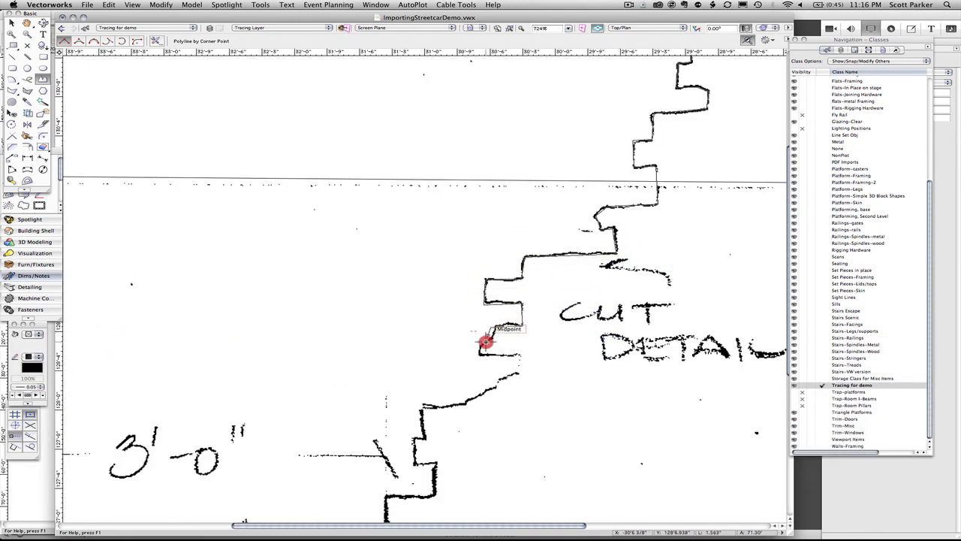
left_click(415, 439)
left_click(415, 463)
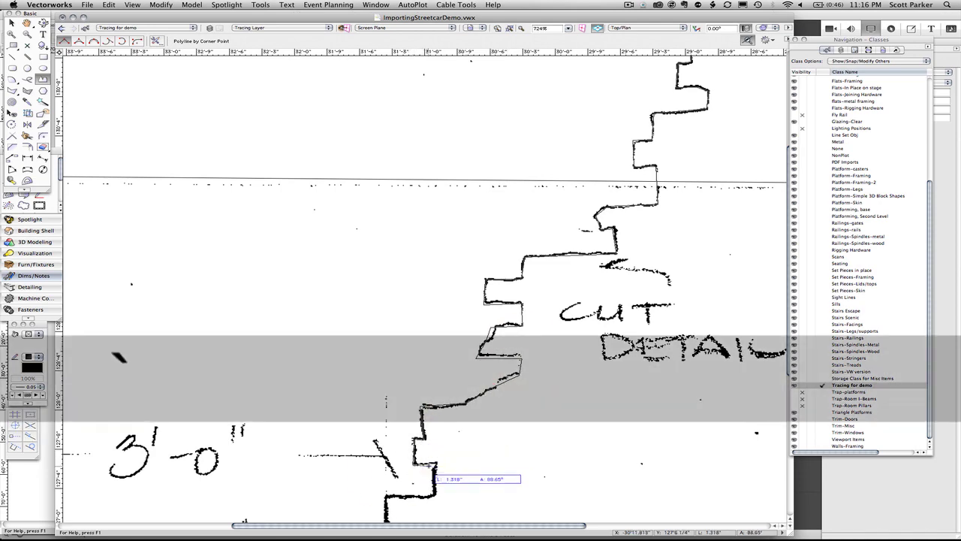
left_click(436, 463)
left_click(435, 496)
left_click(386, 497)
- Run the outline straight along the flat ledge and trace the concave curve below it with an arc segment
scroll(386, 496, "right", 1, "shift")
scroll(331, 497, "down", 5)
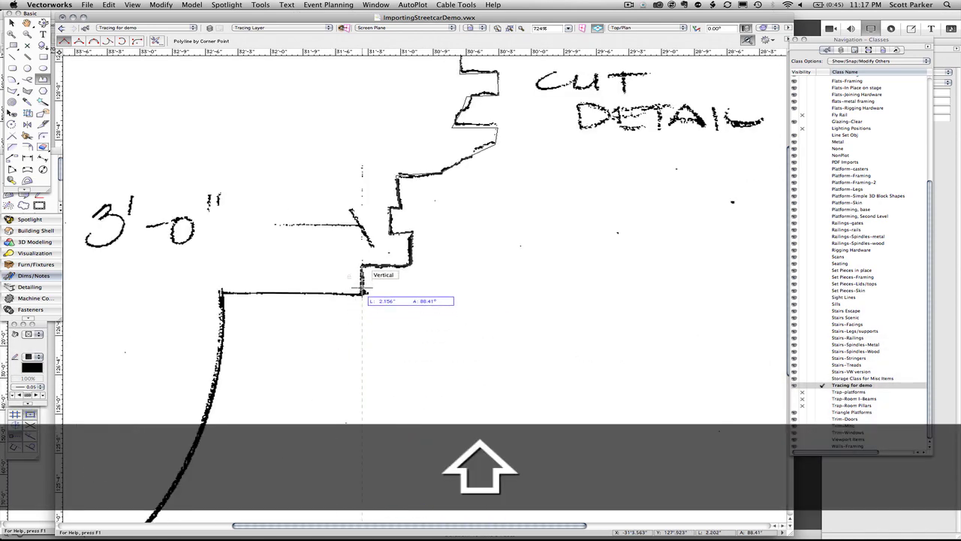
left_click(363, 291, "shift")
left_click(224, 291, "shift")
scroll(224, 293, "down", 2)
key("u")
key("u")
key("u")
key("u")
left_click(422, 380)
key("u")
key("u")
scroll(419, 433, "down", 2)
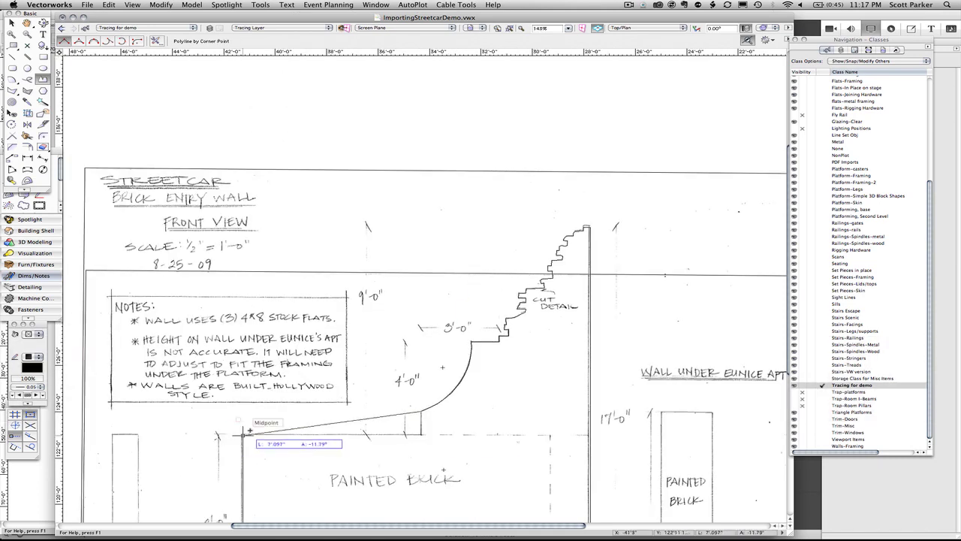
- Close the brick entry wall's outline straight down to the 8' top edge and back to its start, and extrude it
scroll(256, 435, "up", 4)
middle_click_drag(256, 435, 175, 307)
scroll(174, 307, "down", 2)
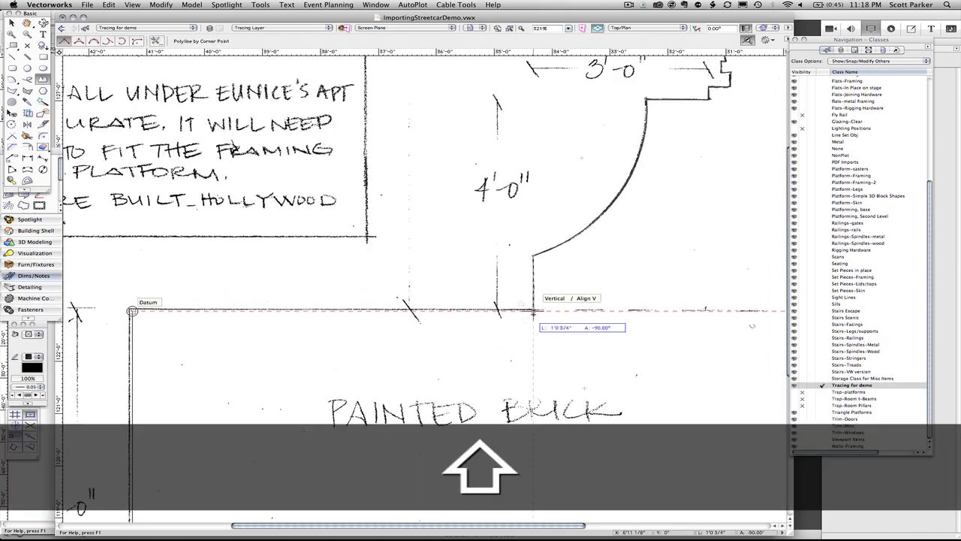
left_click(534, 310, "shift")
left_click(132, 311)
key("Return")
scroll(415, 280, "down", 2)
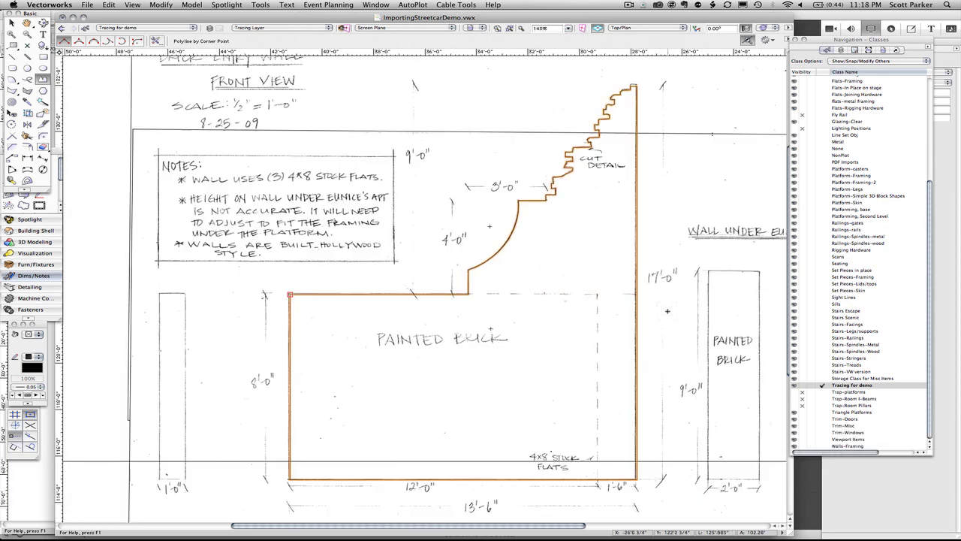
- Draw a 2' wide rectangle over the painted brick wall under Eunice's apartment and extrude it
middle_click_drag(667, 311, 497, 254)
key("4")
left_click(536, 213)
key("Tab")
left_click(587, 421)
key("Return")
- Draw a 12" wide rectangle over the narrow panel beside the brick entry wall and extrude it
scroll(568, 382, "down", 2)
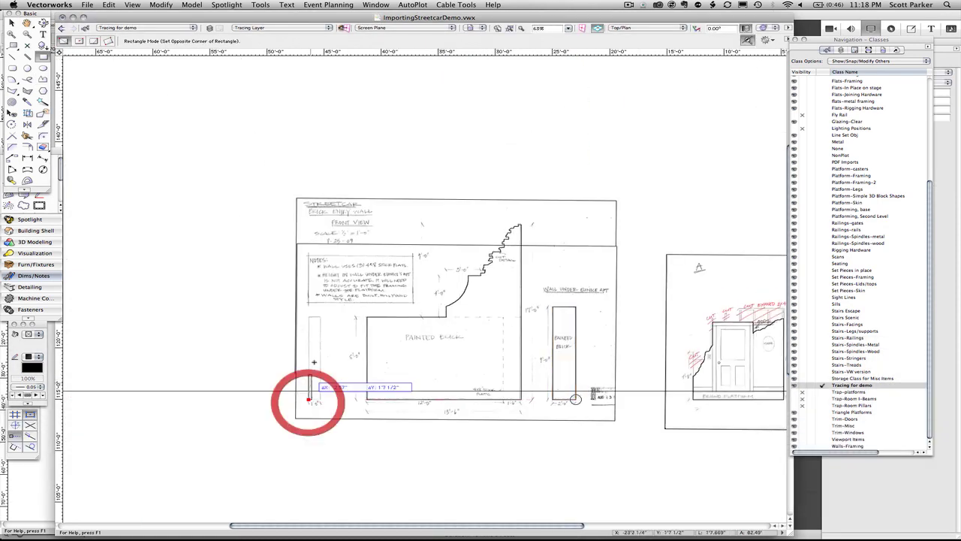
type("12")
key("Tab")
left_click(319, 317)
key("super+e")
key("Return")
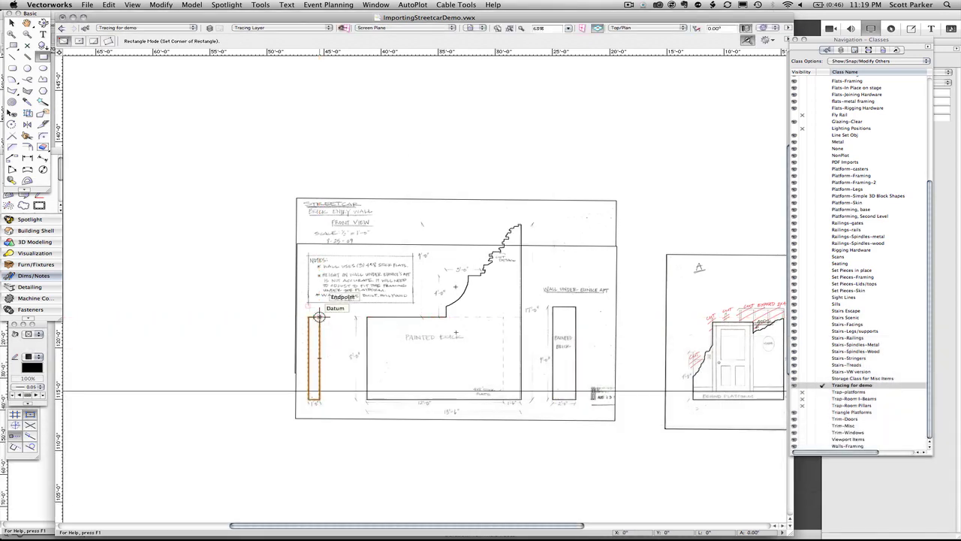
- Select all the extruded wall pieces across the row of elevations and hide the PDF Imports layer
scroll(380, 232, "down", 4)
middle_click_drag(500, 267, 246, 299)
key("x")
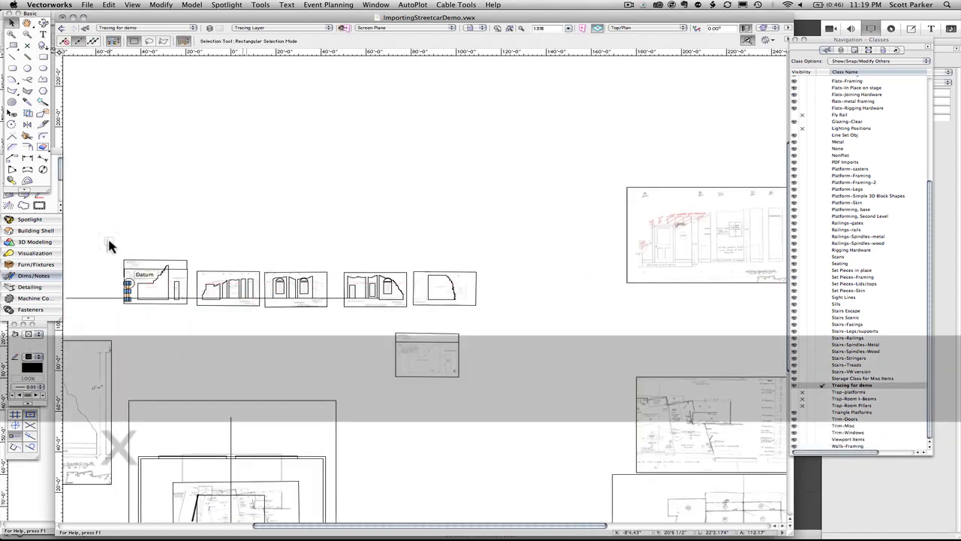
left_click_drag(111, 243, 485, 315)
left_click(842, 49)
left_click(803, 154)
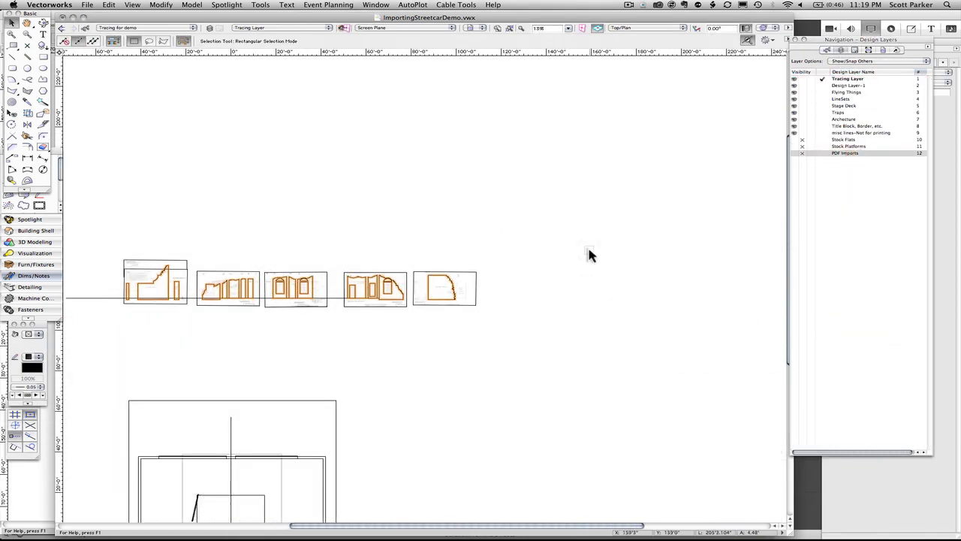
- Set the layer options to Active Only, stand the walls upright with a 90° rotation in Left view, and check them from the Front
left_click_drag(866, 60, 861, 28)
key("4")
key("super+6")
key("super+l")
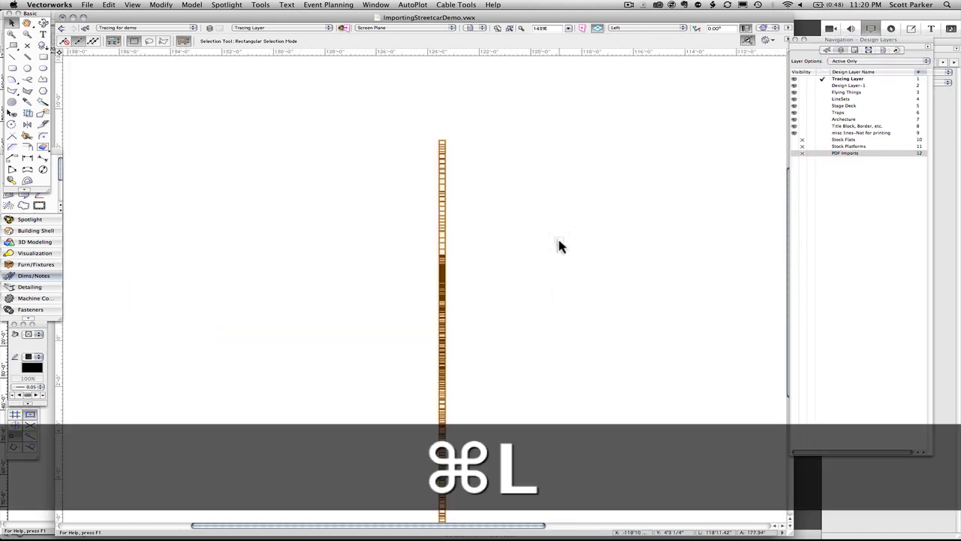
key("2")
scroll(559, 246, "down", 3)
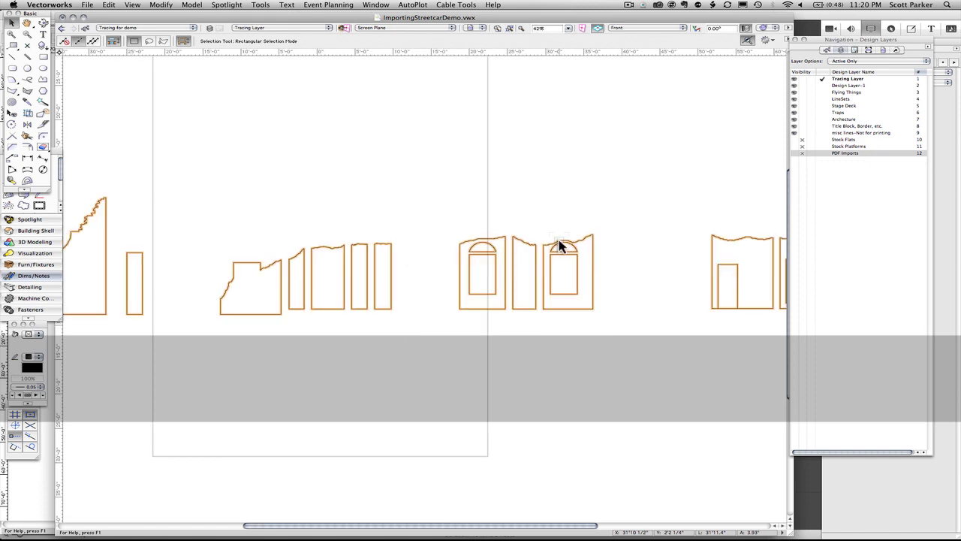
scroll(560, 246, "down", 3)
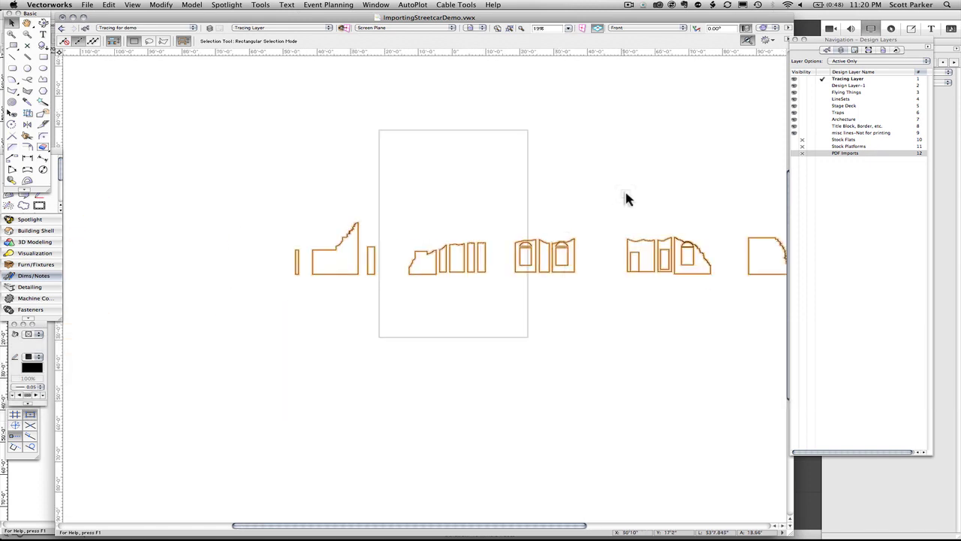
middle_click_drag(646, 184, 523, 217)
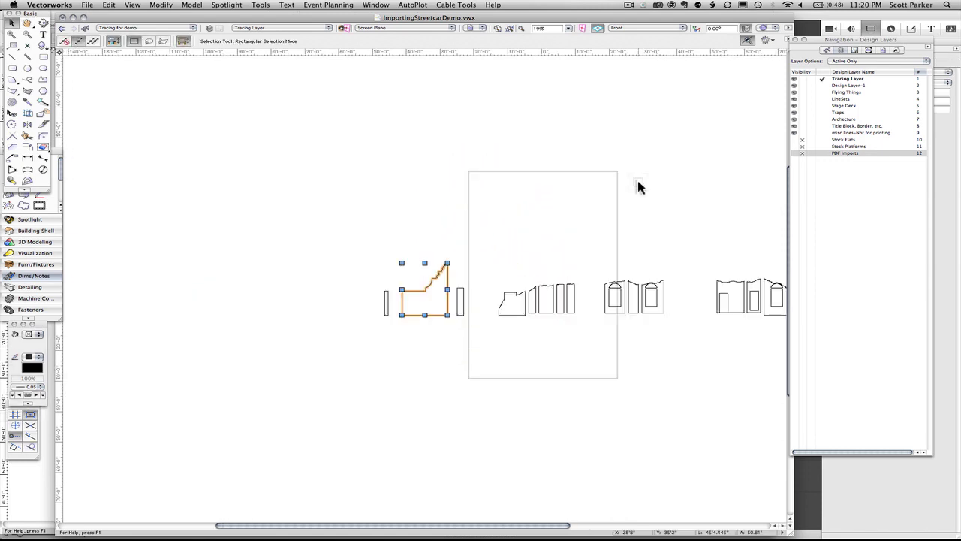
- Return to Top/Plan with layer options set to Show/Snap Others and make the PDF Imports layer visible
key("0")
left_click(867, 63)
left_click(858, 92)
middle_click_drag(653, 382, 509, 221)
middle_click_drag(565, 436, 569, 316)
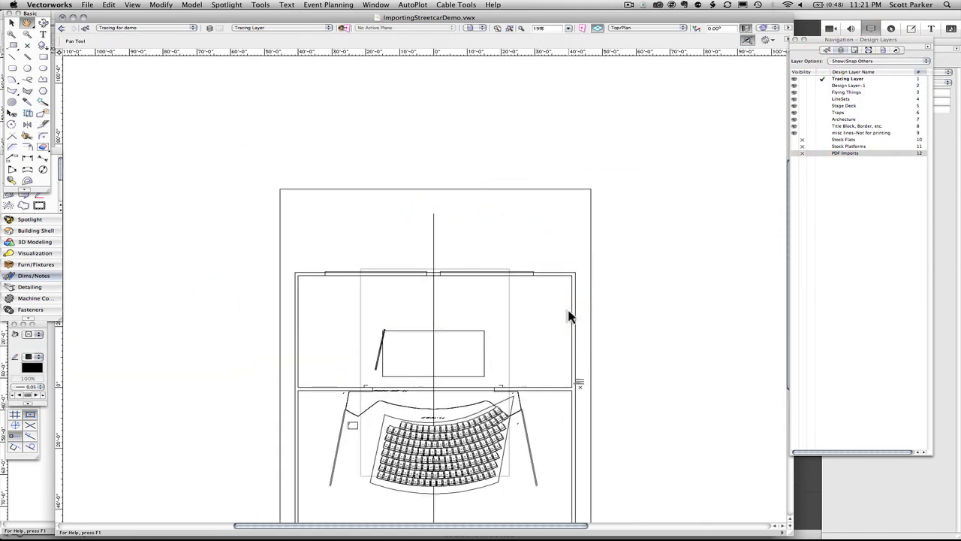
left_click(795, 153)
- Move the brick entry wall onto the ground plan, snapping its end to the upstage corner of the angled brick wall
middle_click_drag(487, 143, 489, 228)
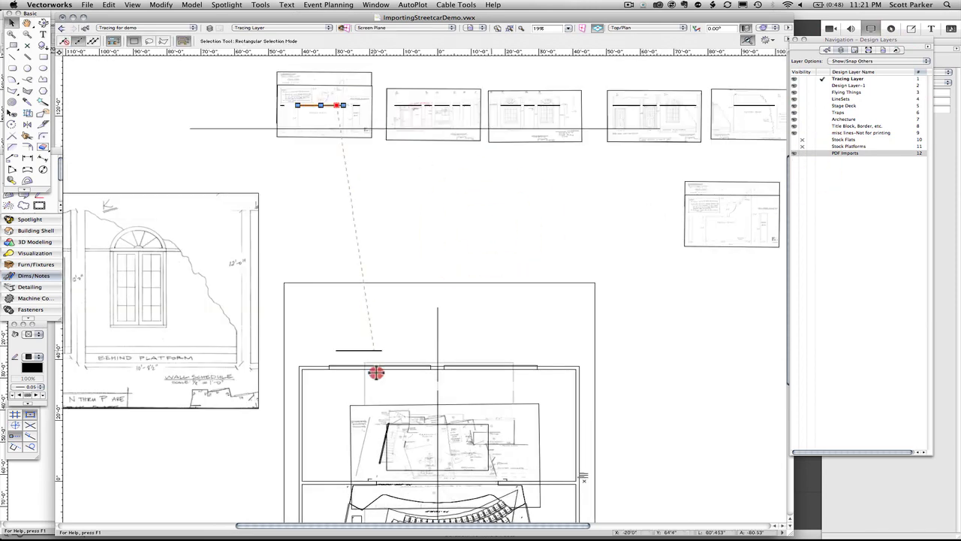
scroll(377, 423, "up", 10)
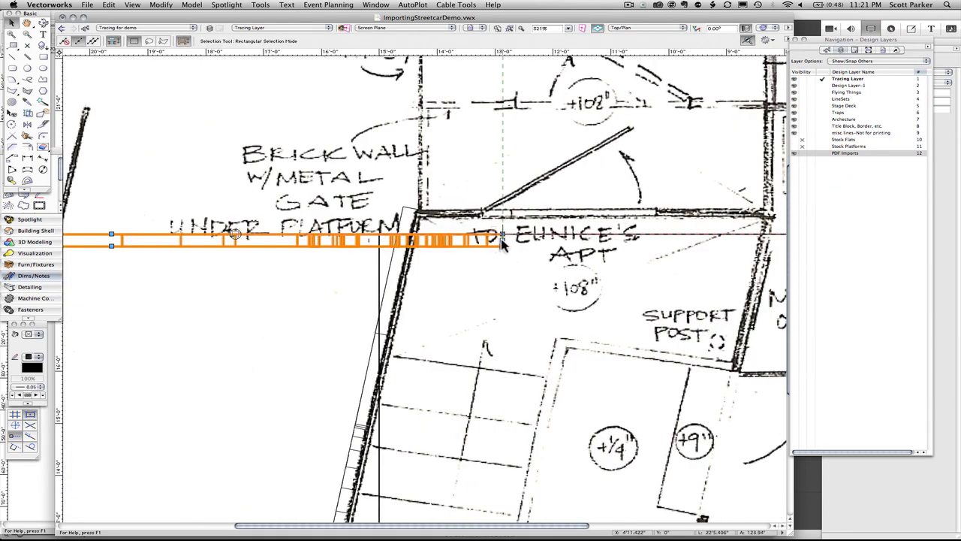
left_click_drag(499, 242, 421, 203)
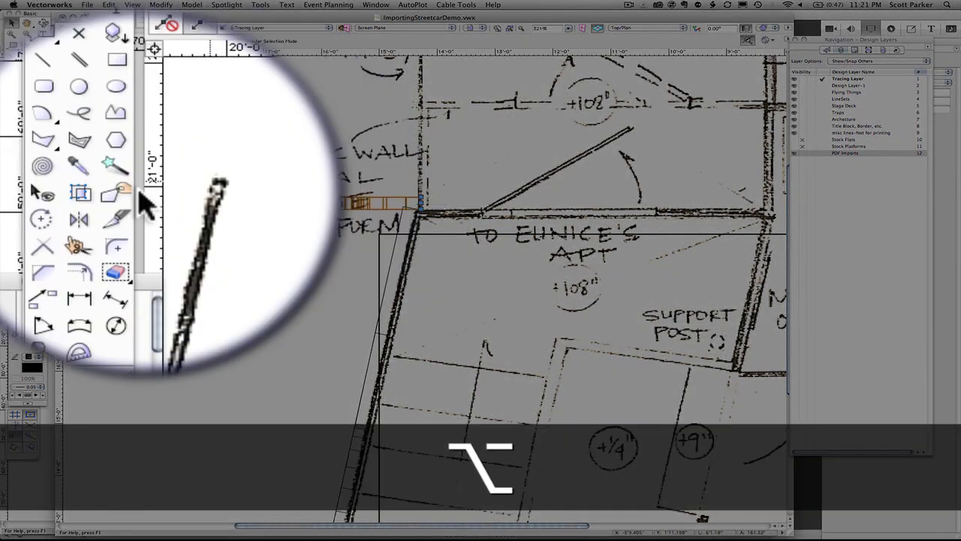
- Rotate the brick entry wall about that corner to match the angled brick wall beside the stairs
left_click(12, 124)
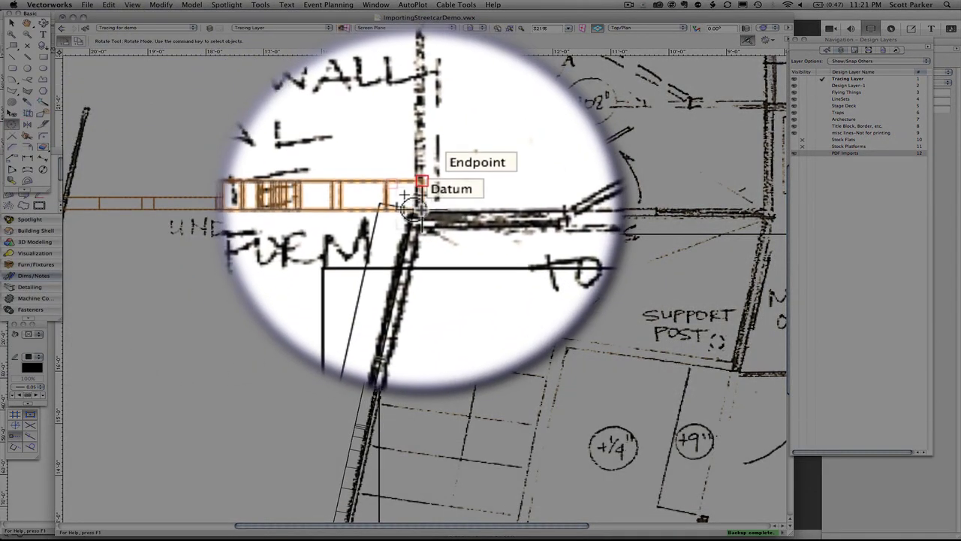
left_click(421, 206)
left_click(174, 209)
scroll(366, 391, "down", 2)
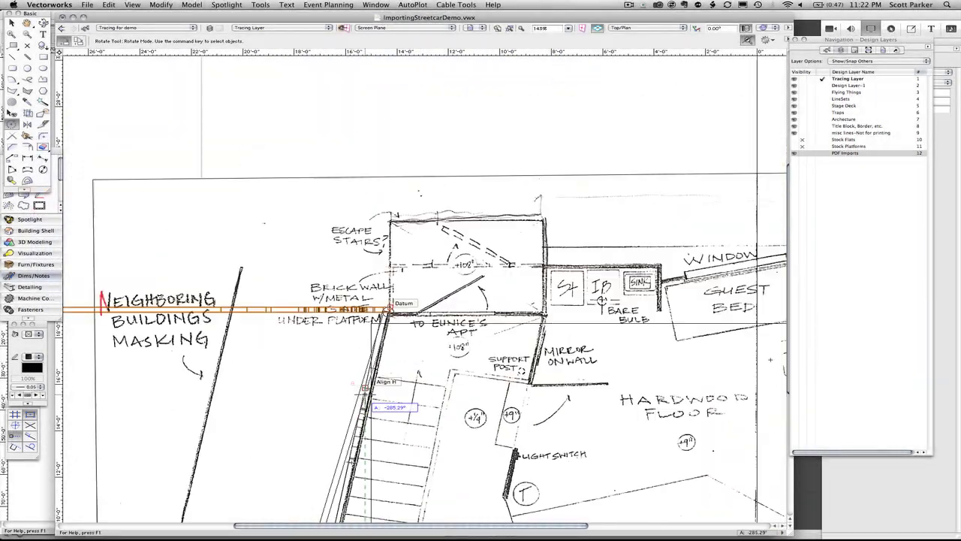
scroll(366, 418, "down", 10)
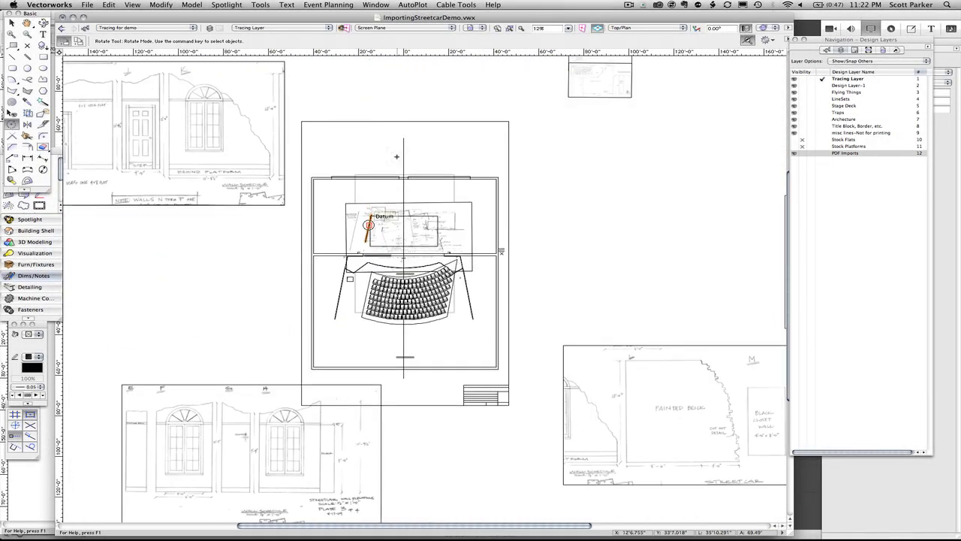
- Set the layer options to Show/Snap/Modify Others and move the row of walls with their PDF elevations down closer to the stage plan
scroll(397, 155, "down", 2)
key("x")
middle_click_drag(443, 109, 419, 238)
scroll(341, 224, "up", 2)
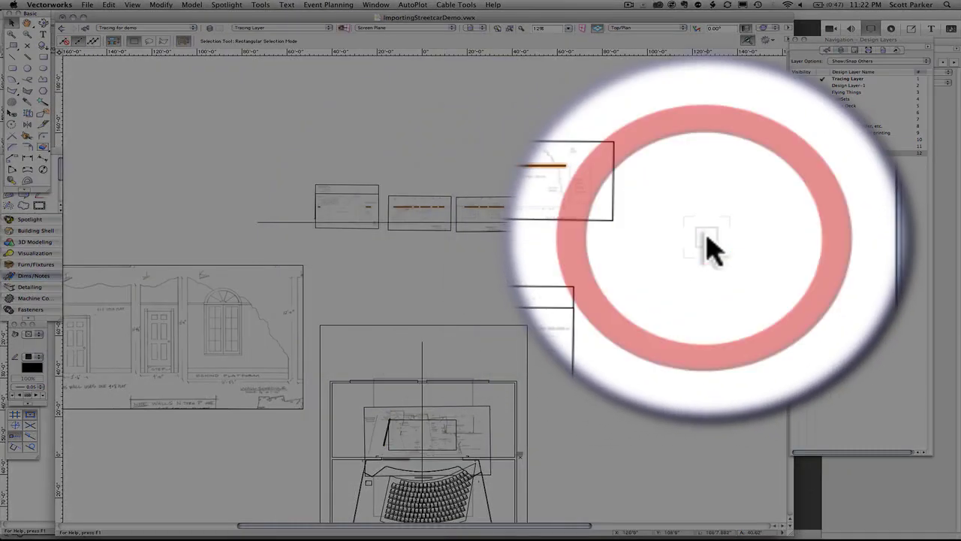
left_click(879, 61)
left_click(875, 69)
left_click_drag(267, 150, 691, 240)
left_click_drag(488, 231, 483, 382)
- Move the 1' wide brick wall piece to the short angled wall mark near the proscenium on the ground plan
scroll(389, 410, "up", 2)
middle_click_drag(389, 409, 401, 288)
left_click(224, 257)
scroll(375, 387, "up", 5)
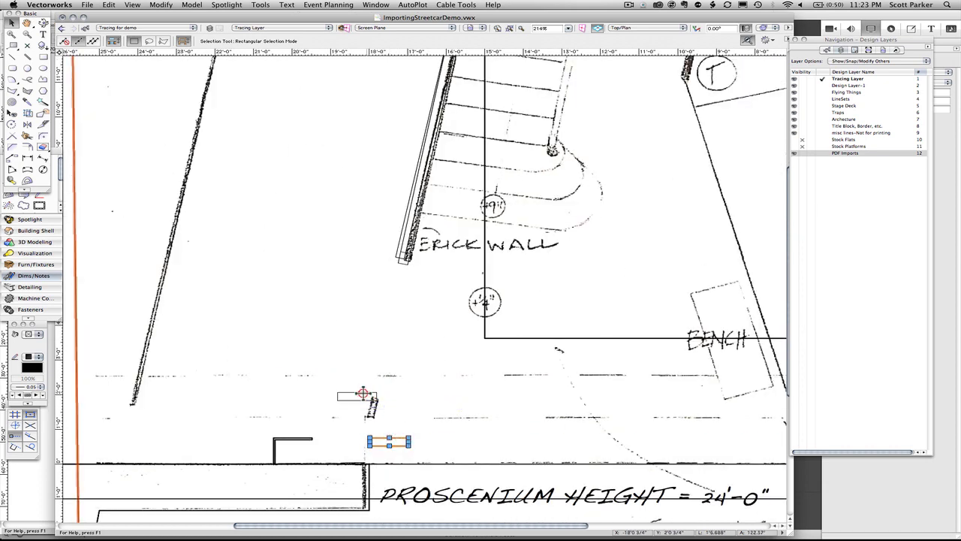
scroll(364, 396, "up", 3)
- Rotate the 1' wall piece to the angle of the short wall mark and snap it onto the mark
key("alt+equal")
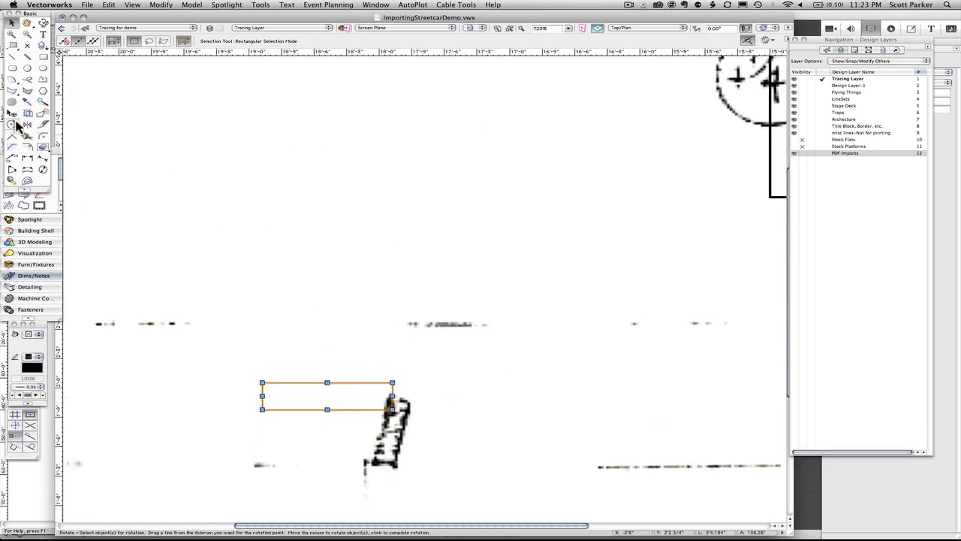
key("r")
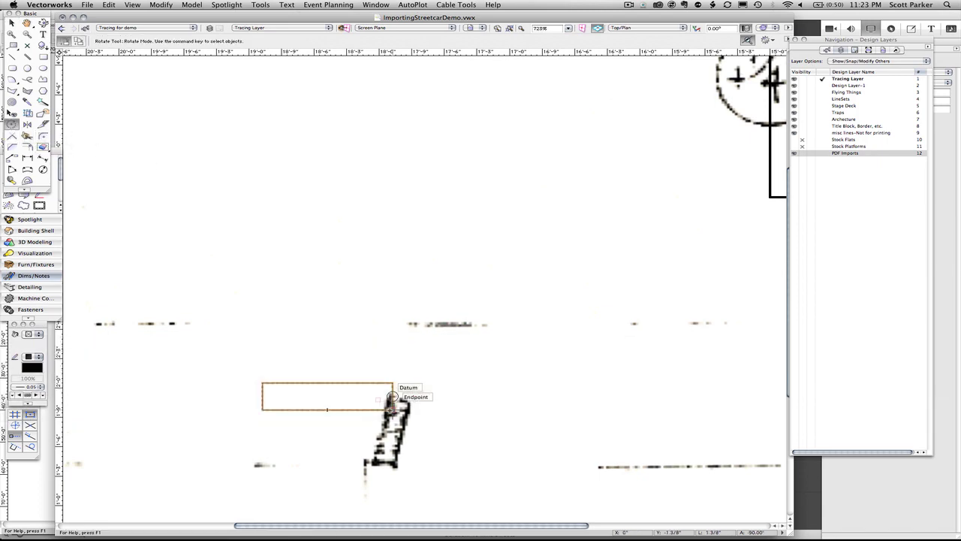
key("x")
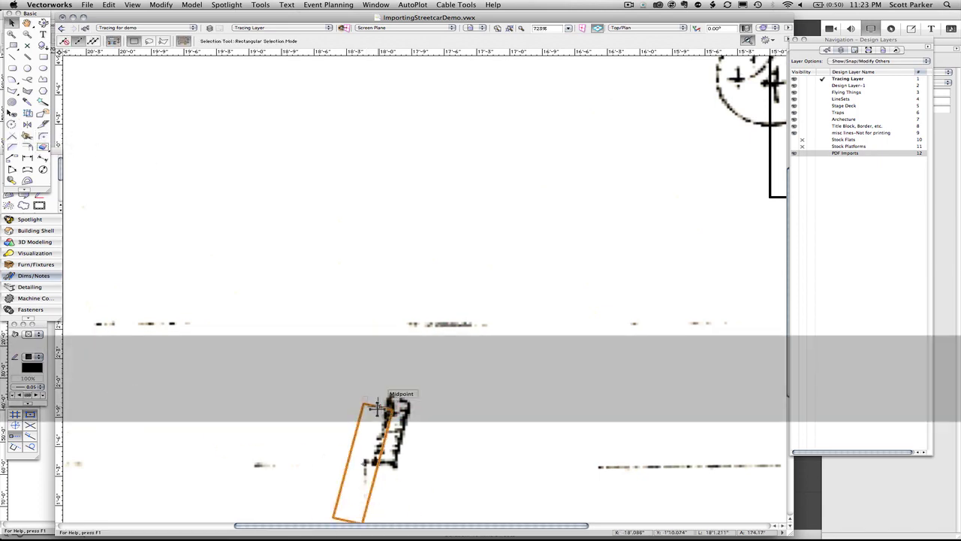
left_click_drag(378, 408, 410, 394)
- Move the 2' wall under Eunice's apartment onto the ground plan near the escape stairs and rotate it 90°
scroll(410, 395, "down", 9)
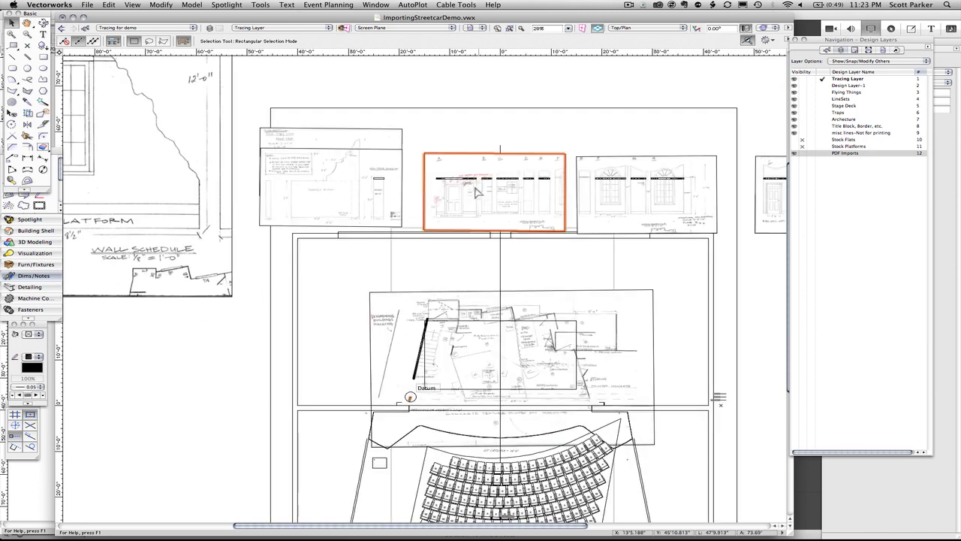
scroll(467, 181, "up", 3)
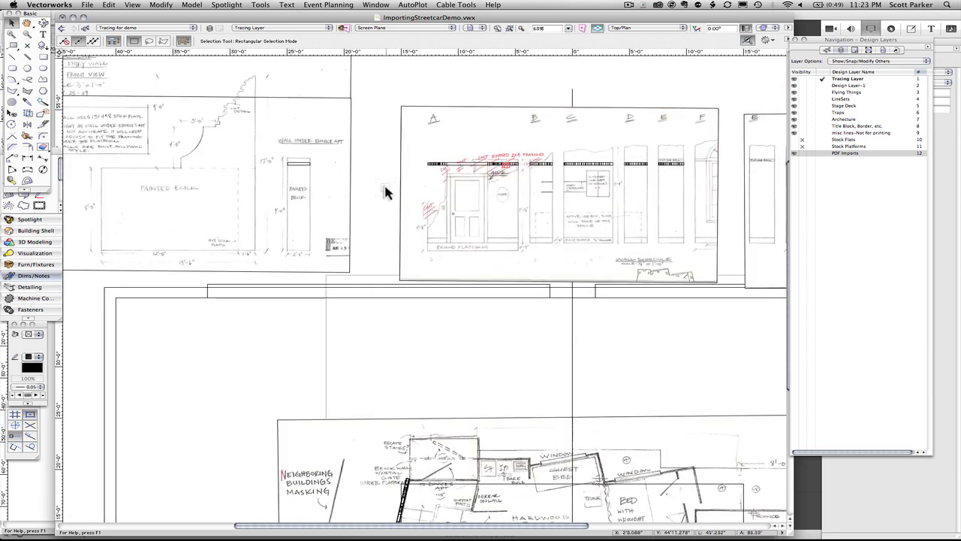
left_click_drag(308, 165, 409, 389)
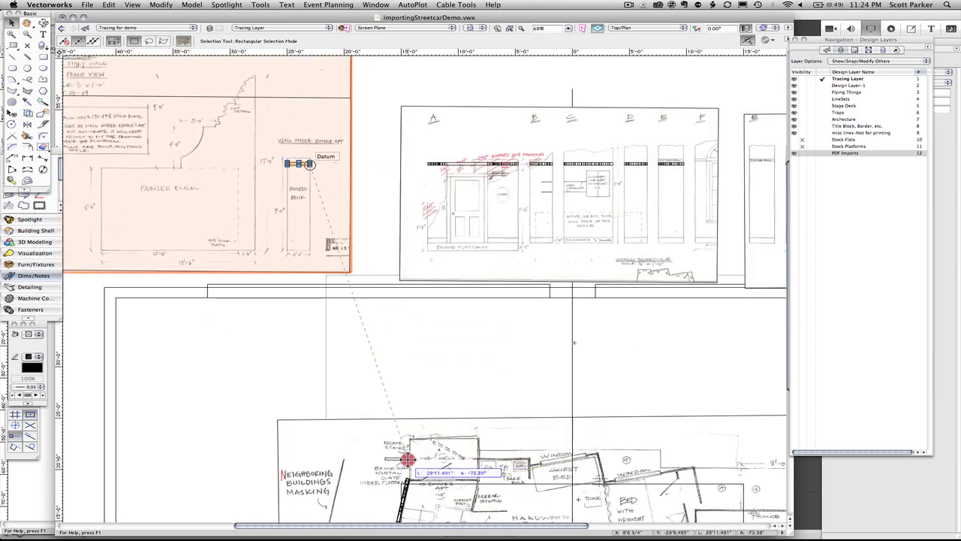
key("super+l")
left_click_drag(407, 459, 426, 469)
- Move wall A onto the ground plan, rotate it 90° and place it beside the mirror and light switch wall
scroll(396, 451, "up", 2)
scroll(428, 469, "down", 2)
left_click_drag(489, 176, 471, 494)
middle_click_drag(473, 481, 444, 408)
scroll(443, 408, "down", 2)
key("super+l")
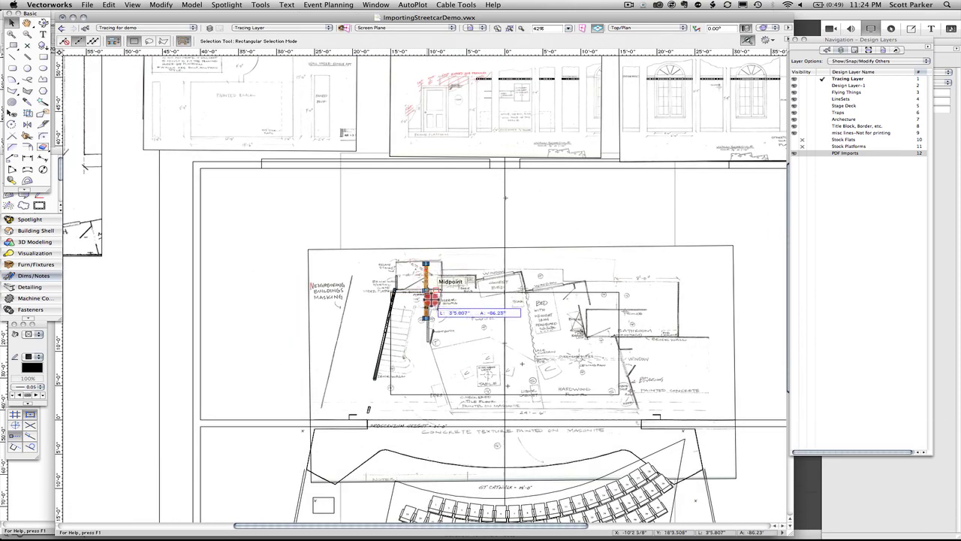
left_click_drag(431, 300, 433, 320)
scroll(433, 321, "up", 5)
- Switch the palettes and tools to a different workspace
left_click(261, 4)
mouse_move(277, 167)
left_click(413, 302)
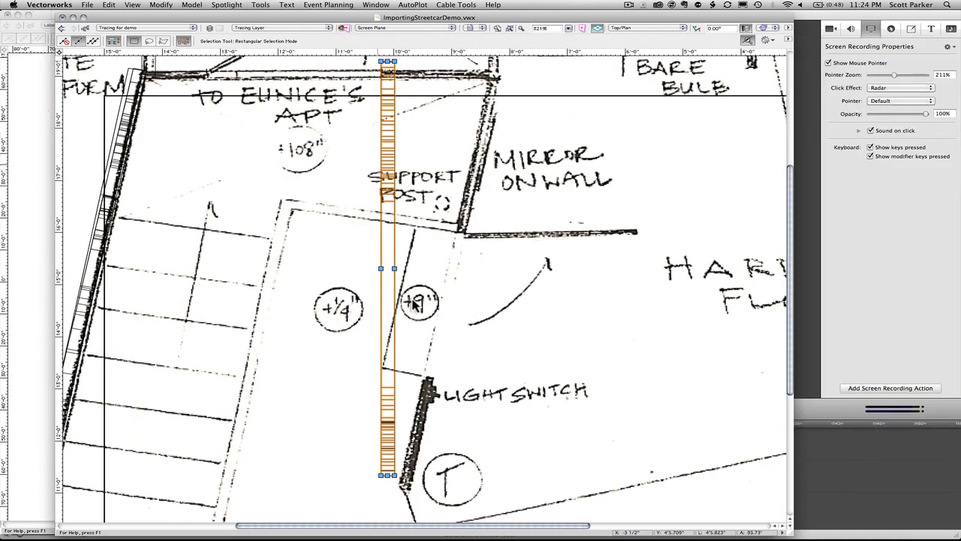
- Snap wall A onto the front end of the light switch wall mark and rotate it to the angle of the mirror wall
key("alt")
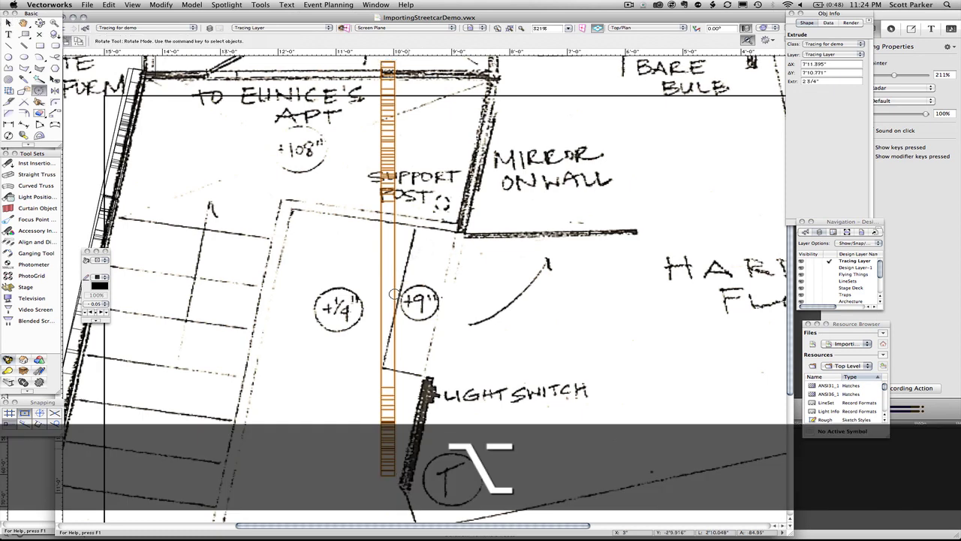
key("x")
left_click_drag(395, 476, 410, 489)
key("alt+equal")
left_click(406, 488)
left_click(408, 112)
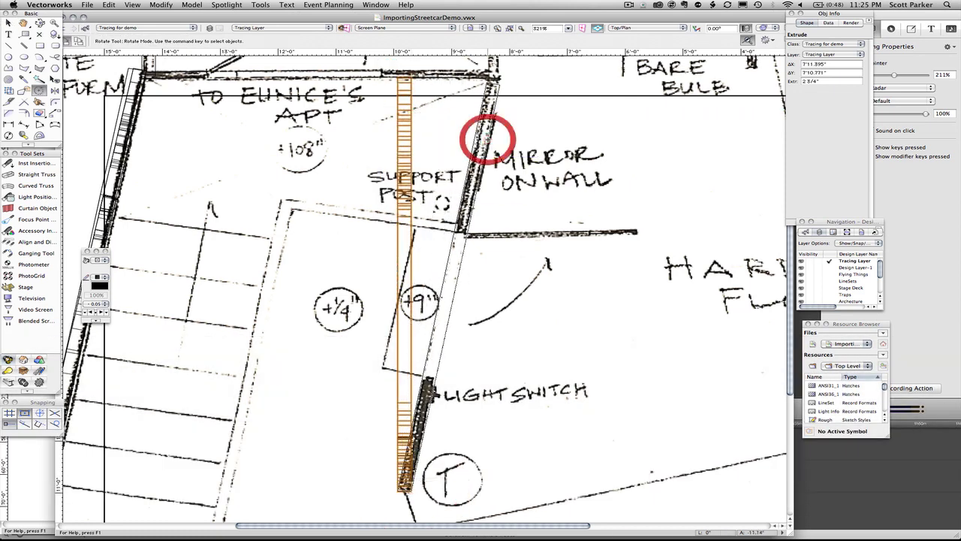
left_click(487, 140)
- Move the kitchen back wall and the short side wall onto the plan by the stove, rotating the side wall 90° to meet the mirror wall
scroll(536, 138, "down", 4)
middle_click_drag(536, 139, 387, 398)
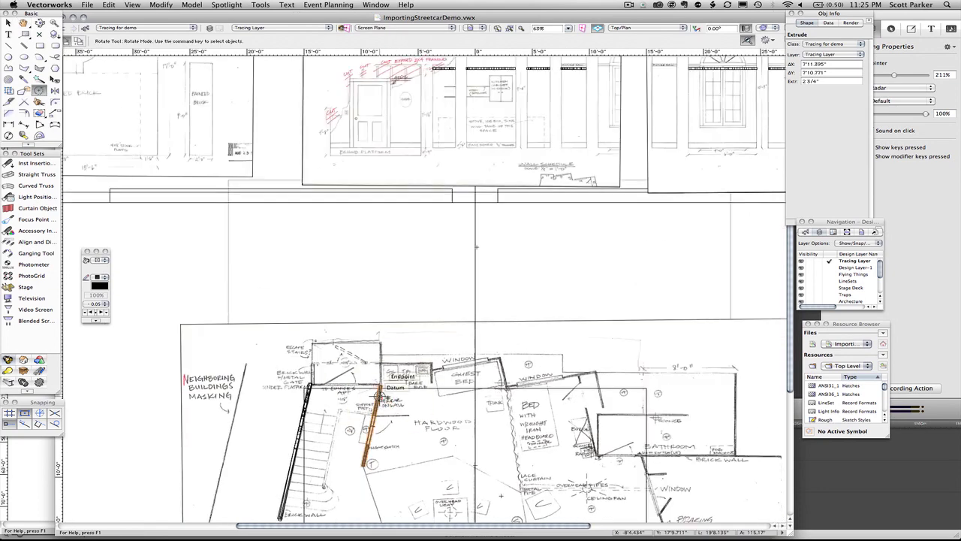
key("x")
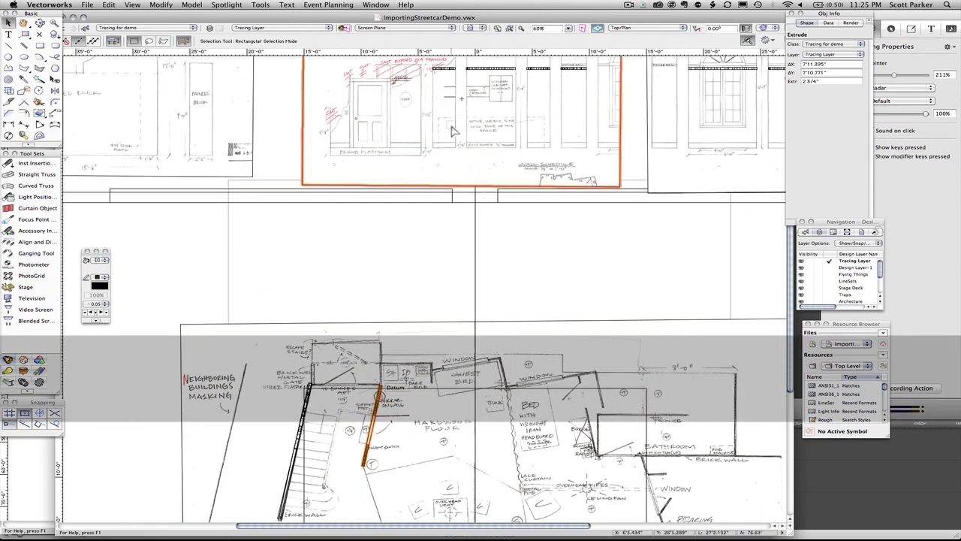
left_click_drag(396, 365, 396, 365)
key("super+l")
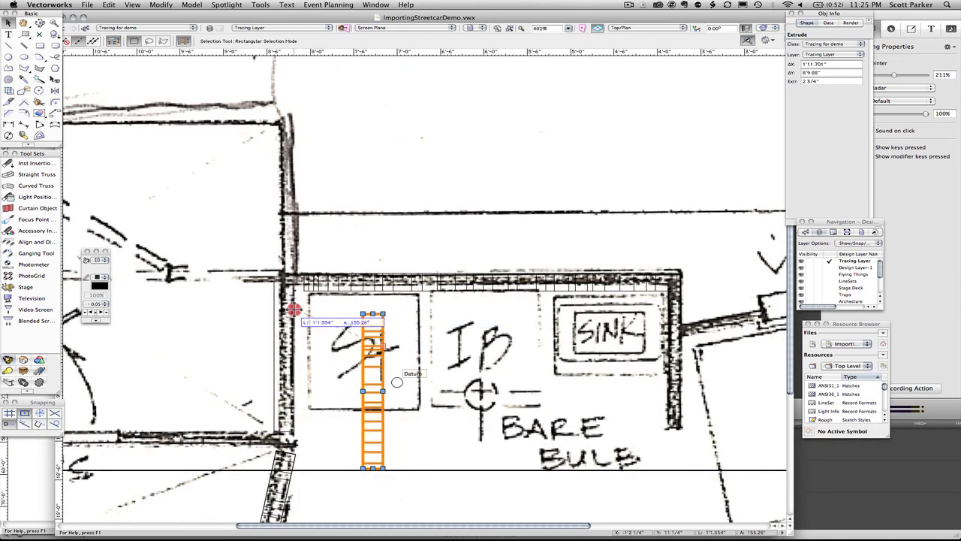
left_click_drag(293, 310, 294, 278)
left_click_drag(284, 362, 286, 376)
- Snap the kitchen back wall to the corner of the short side wall and select both walls together
scroll(290, 278, "up", 4)
left_click_drag(305, 328, 310, 347)
scroll(311, 347, "down", 7)
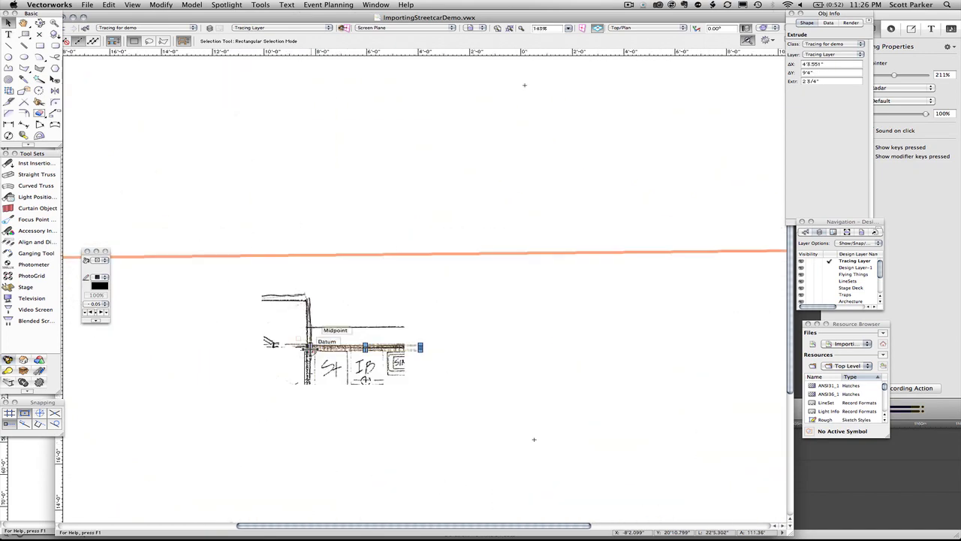
left_click(309, 384, "shift")
key("shift+Up")
scroll(353, 267, "down", 2)
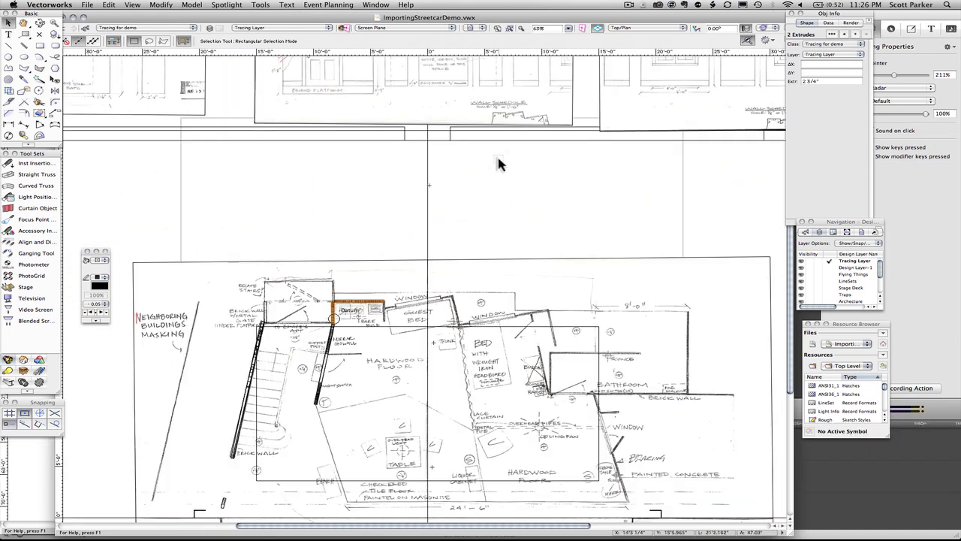
- Move the other short kitchen wall beside the sink, rotate it 90° and snap it to the end of the kitchen back wall
scroll(429, 132, "up", 3)
left_click_drag(342, 370, 342, 372)
key("super+l")
scroll(344, 370, "up", 2)
left_click_drag(331, 429, 330, 423)
scroll(481, 256, "down", 2)
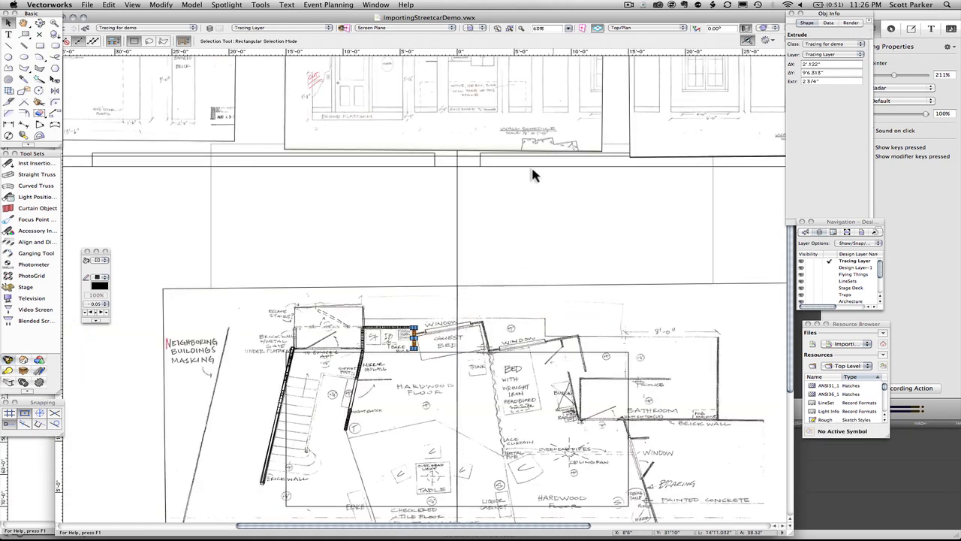
- Move the 6' window wall onto the plan behind the guest bed, snap it to the sink wall and rotate it to the drawn angle
scroll(594, 143, "up", 2)
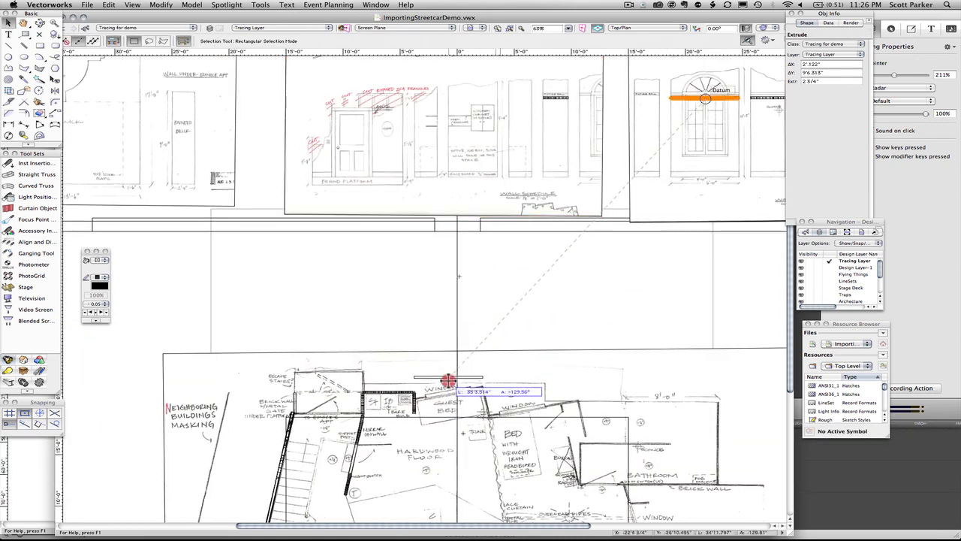
left_click_drag(450, 401, 451, 399)
scroll(450, 399, "up", 4, "alt")
key("alt+equal")
left_click(282, 405)
left_click(611, 407)
left_click(616, 336)
scroll(616, 335, "down", 4, "alt")
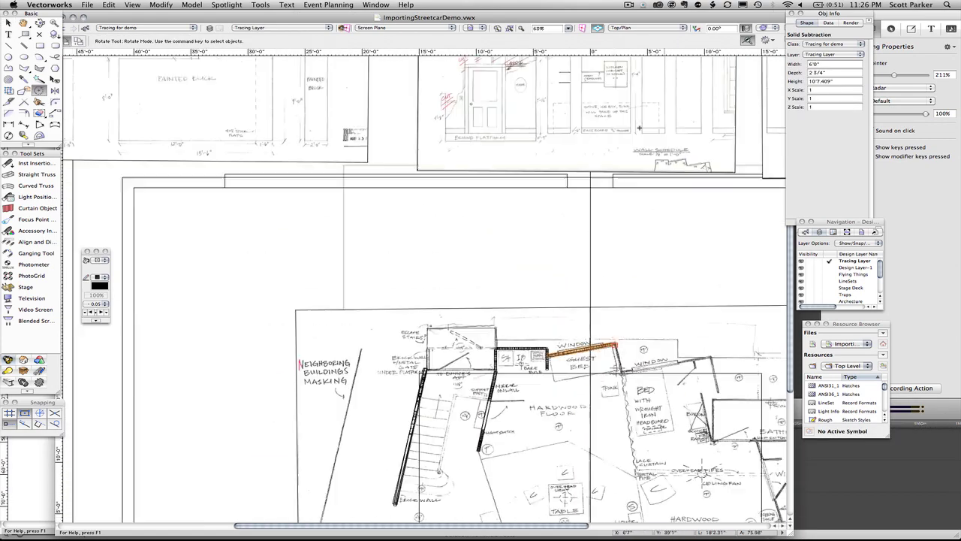
- Move the 3' wall onto the plan beside the guest bed, rotate it 90°, then snap and rotate it onto its angled mark
scroll(617, 330, "right", 4)
scroll(618, 330, "up", 2)
key("x")
left_click_drag(736, 129, 458, 422)
scroll(463, 425, "up", 3, "alt")
key("super+l")
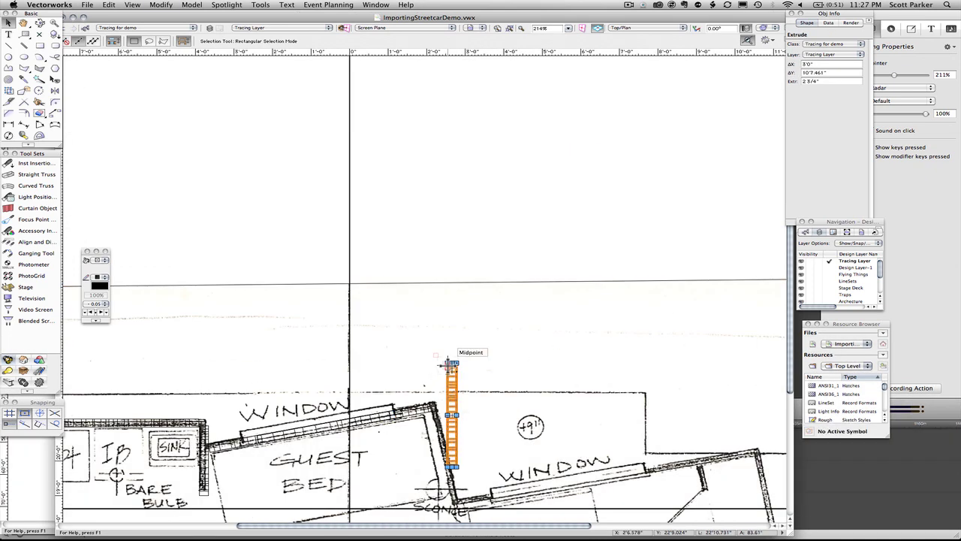
key("alt+equal")
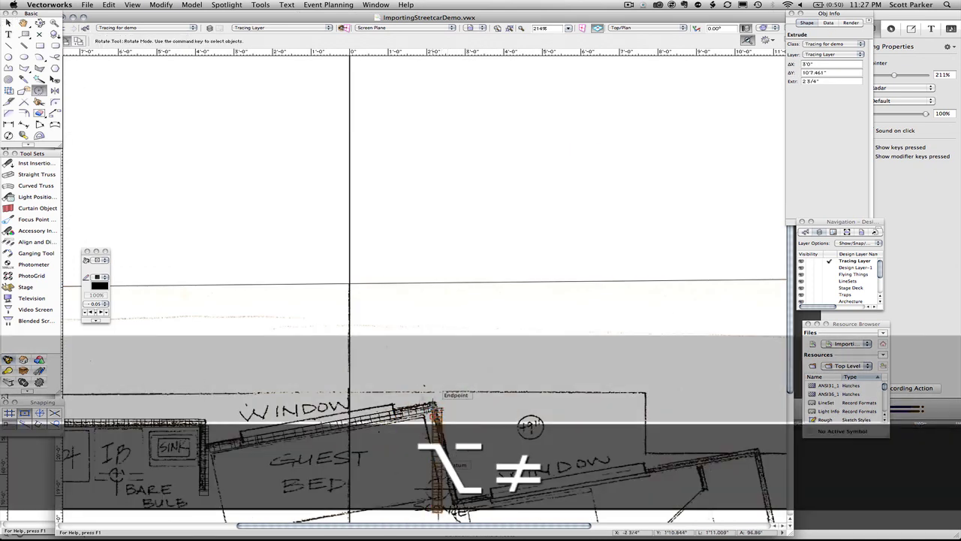
left_click(433, 407)
left_click(456, 509)
- Move the 6'6" window wall onto the plan behind the bed, snap it to the 3' wall and rotate it to the drawn angle
scroll(489, 420, "down", 2, "alt")
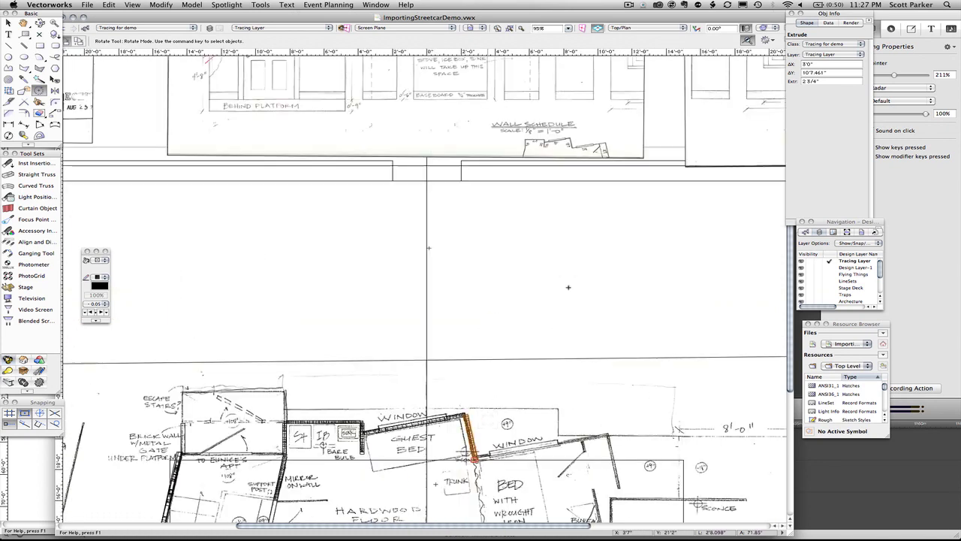
middle_click_drag(604, 254, 399, 283)
key("x")
scroll(486, 90, "down", 3, "alt")
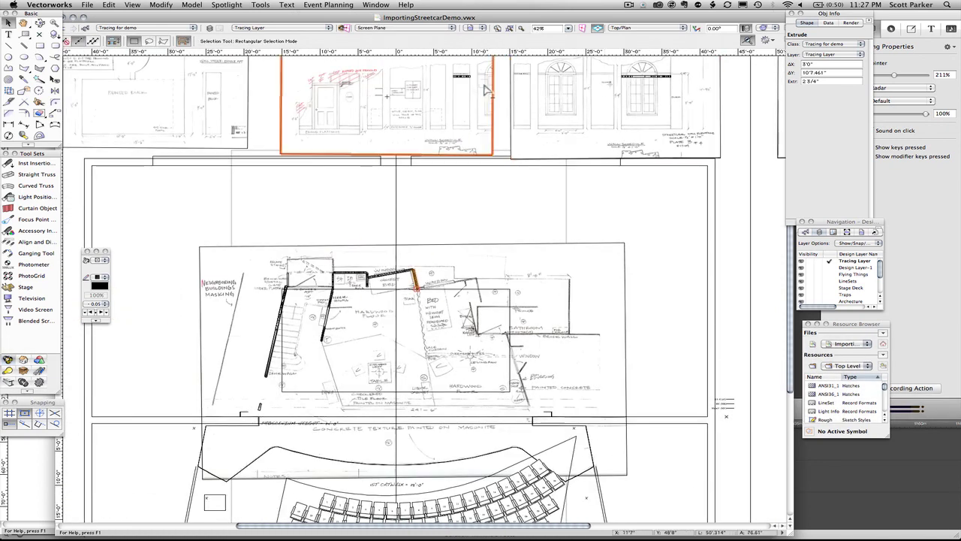
middle_click_drag(490, 82, 442, 118)
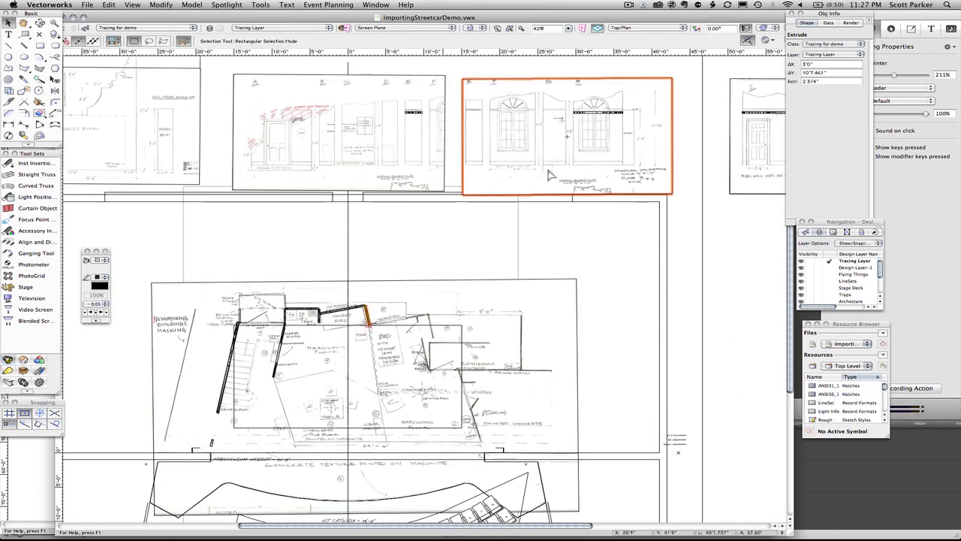
scroll(515, 118, "down", 2, "alt")
middle_click_drag(515, 112, 421, 253)
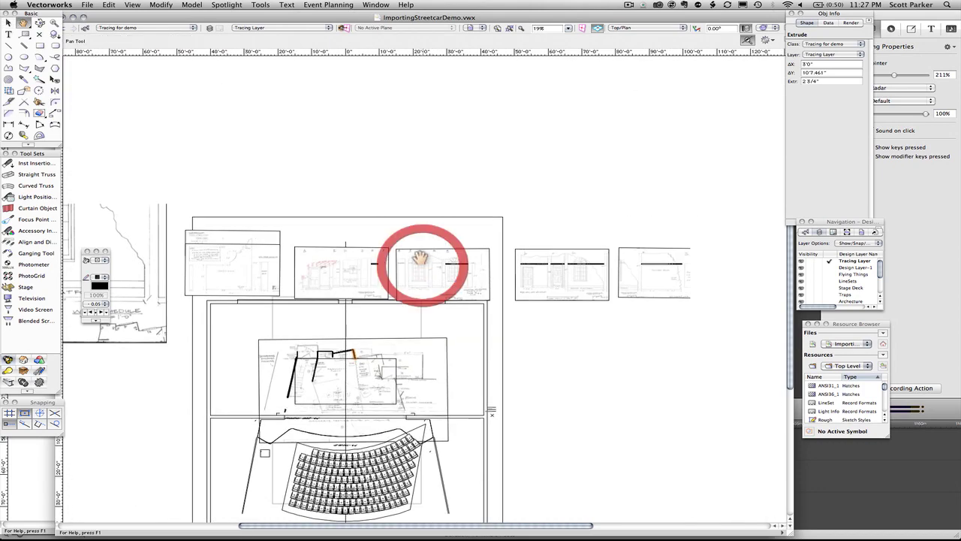
left_click(376, 359)
scroll(376, 357, "up", 5, "alt")
key("alt+equal")
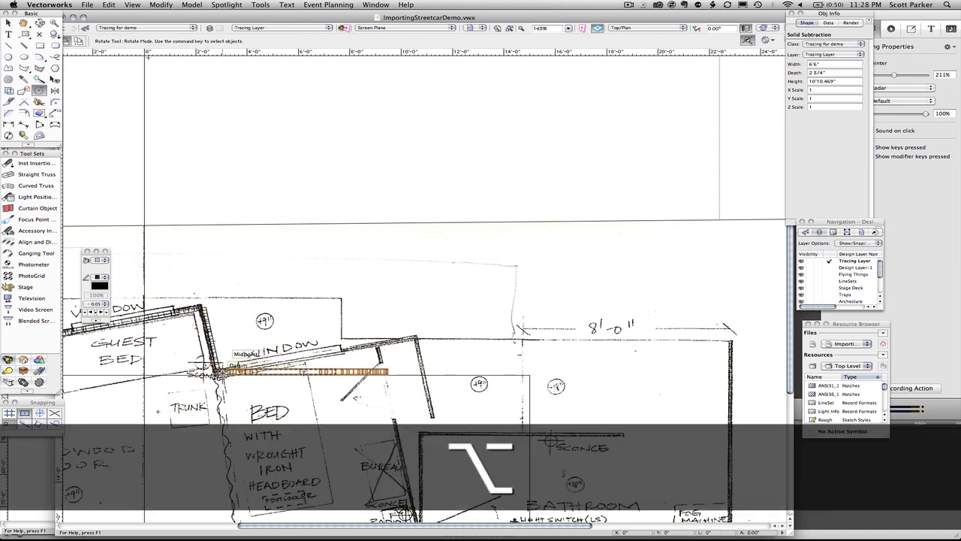
left_click(222, 374)
left_click(399, 379, "shift")
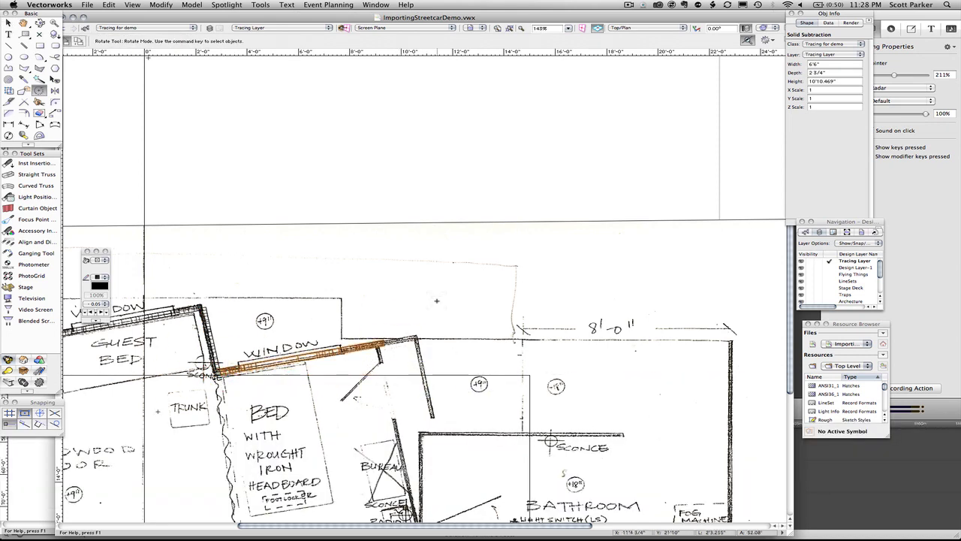
key("shift+Up")
- Move the 8' wall onto the plan, snap it to the end of the bed's window wall and rotate it along the bureau wall mark
key("x")
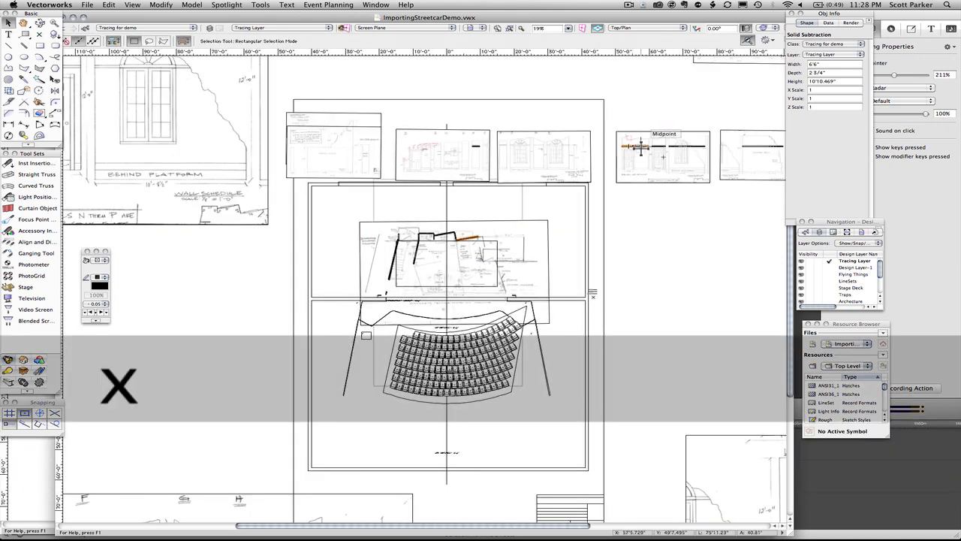
left_click_drag(641, 148, 481, 251)
scroll(487, 250, "up", 6)
key("super+l")
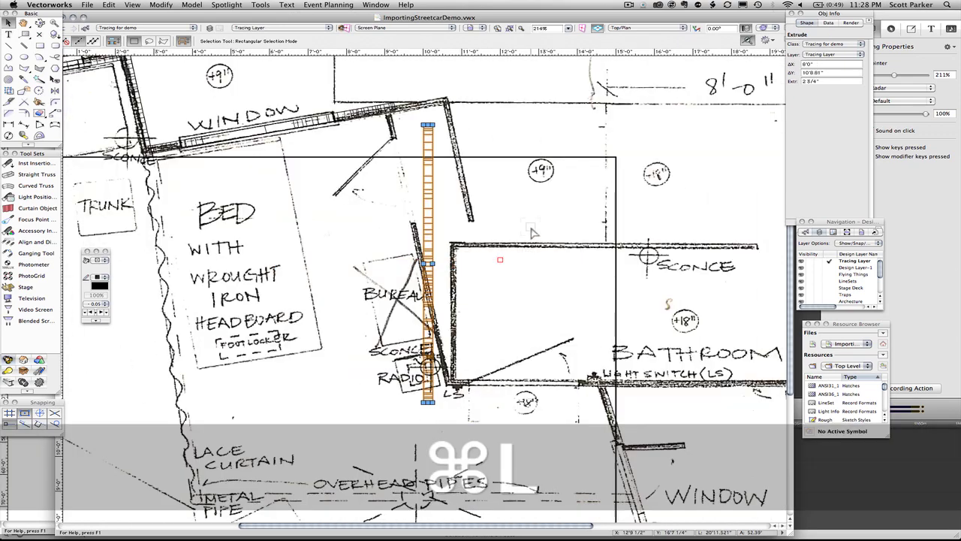
key("super+z")
left_click_drag(278, 266, 387, 107)
key("alt+equal")
left_click(387, 107)
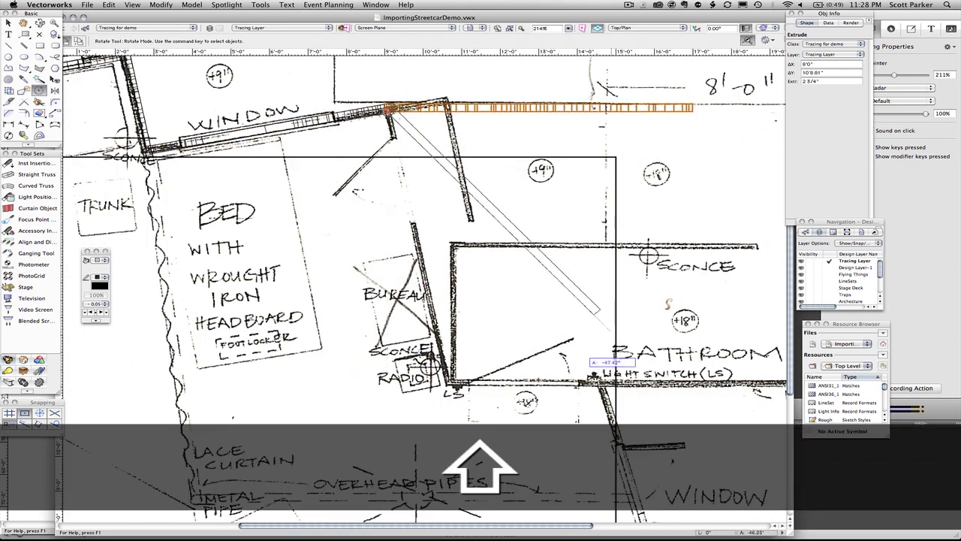
left_click(450, 418)
- Move the two bathroom entrance wall extrudes onto the plan and snap them to the front end of the bureau wall
scroll(548, 311, "down", 6)
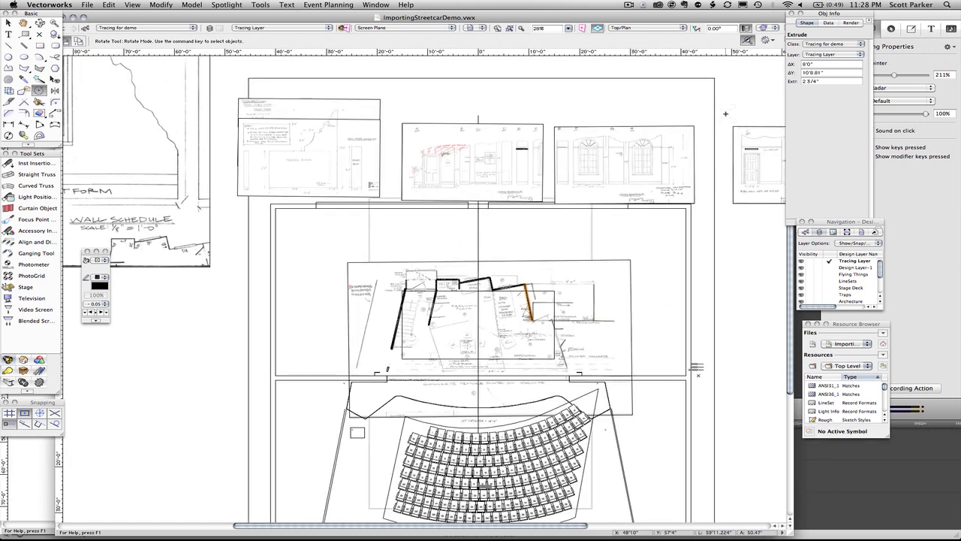
middle_click_drag(722, 113, 499, 119)
key("x")
left_click_drag(527, 157, 303, 299)
left_click_drag(546, 122, 586, 159)
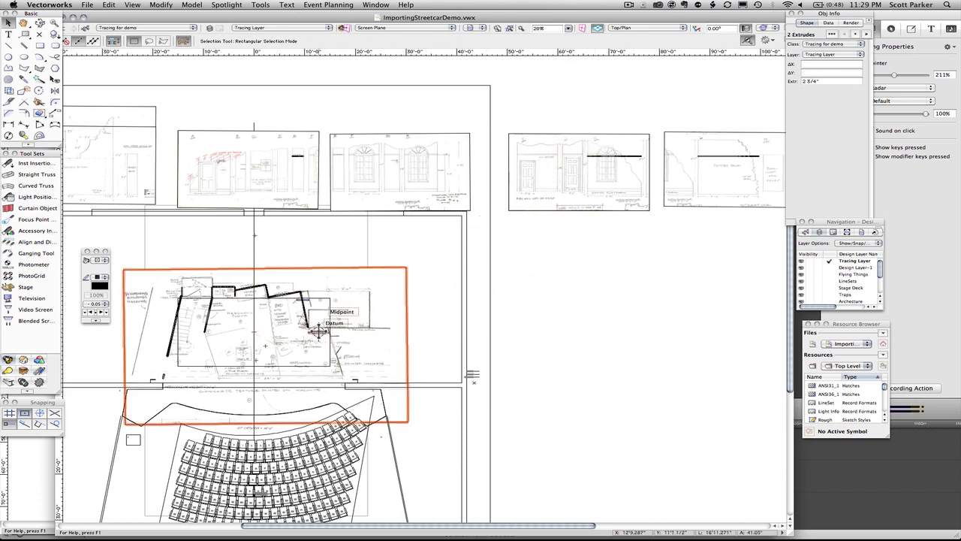
scroll(318, 330, "up", 10)
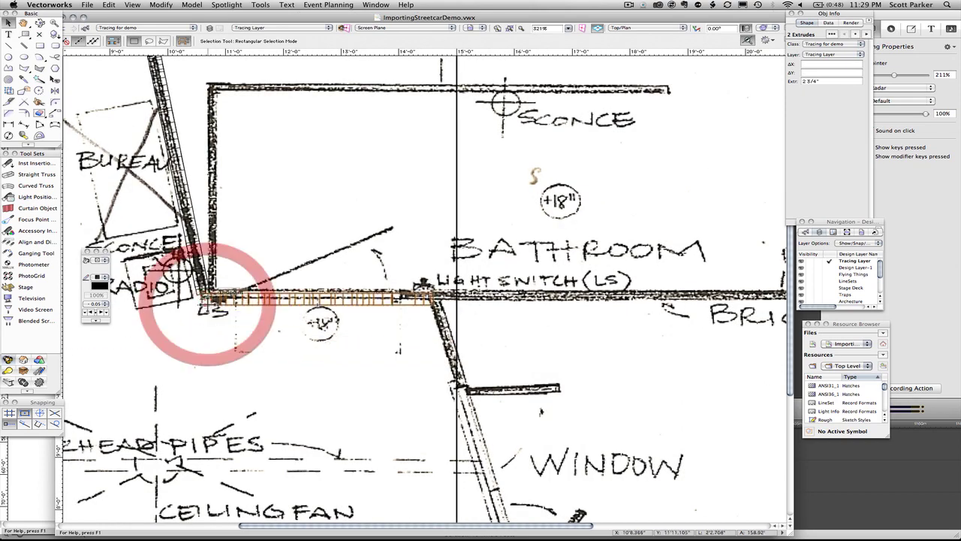
scroll(208, 297, "up", 7)
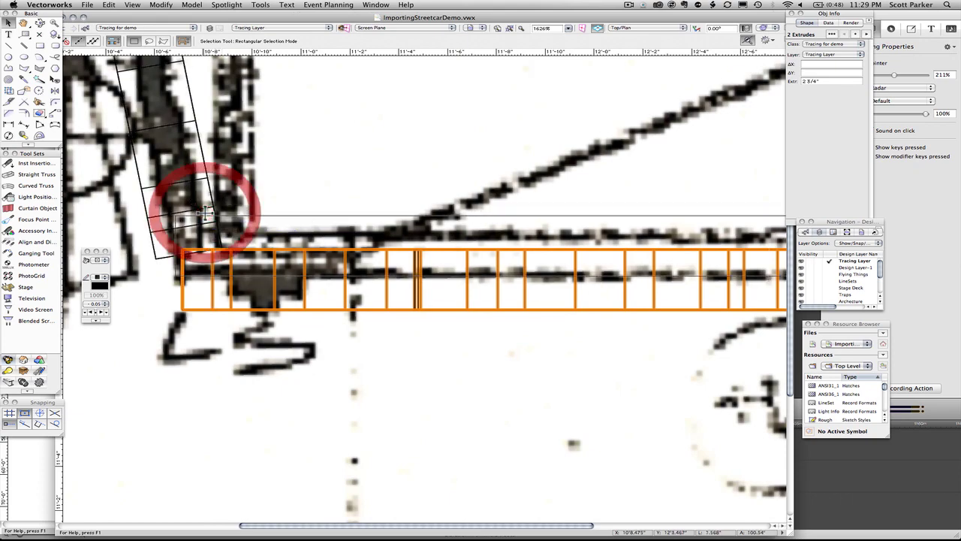
- Move the broken-edge window wall onto the plan, snap it to the end of the bathroom entrance wall and rotate it onto its angled mark
scroll(205, 212, "down", 17)
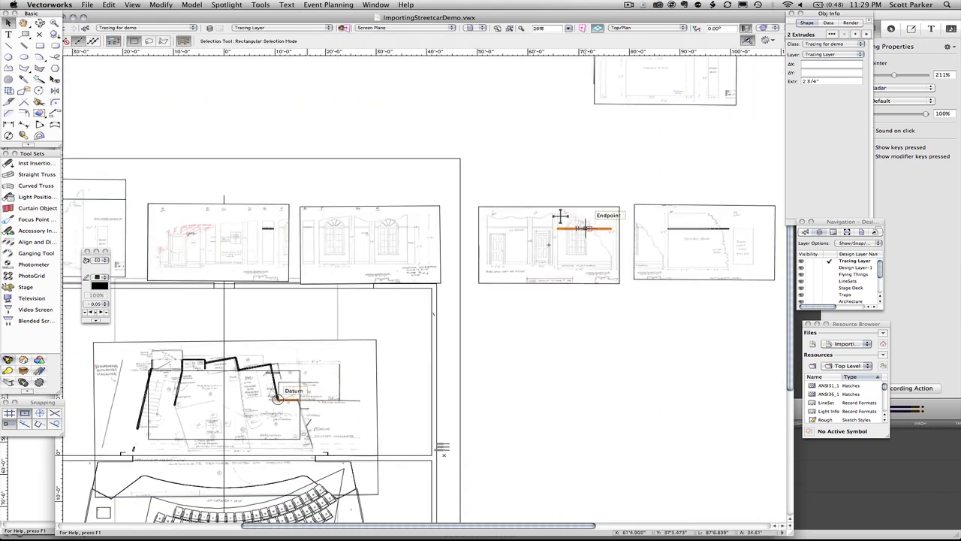
left_click_drag(476, 351, 306, 403)
scroll(450, 368, "up", 2)
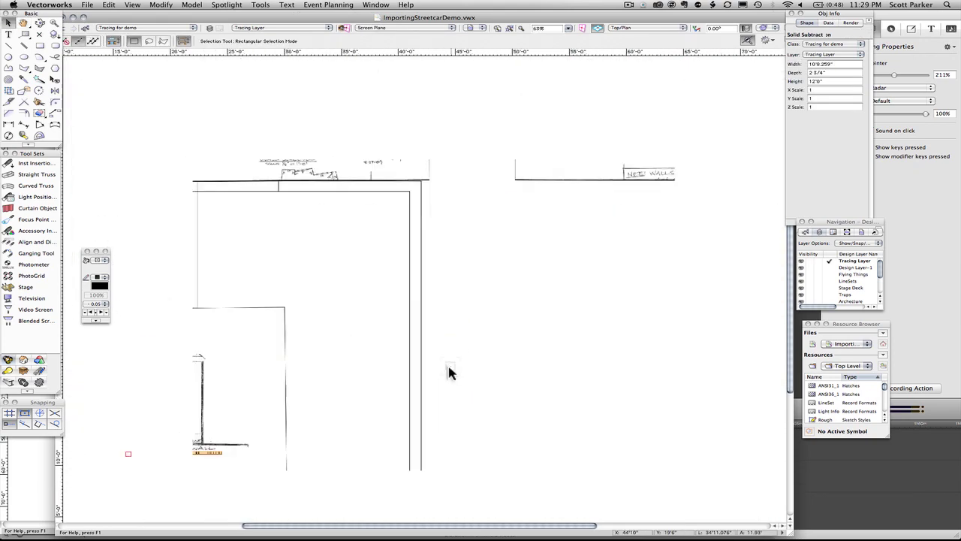
middle_click_drag(283, 405, 492, 339)
key("2")
key("0")
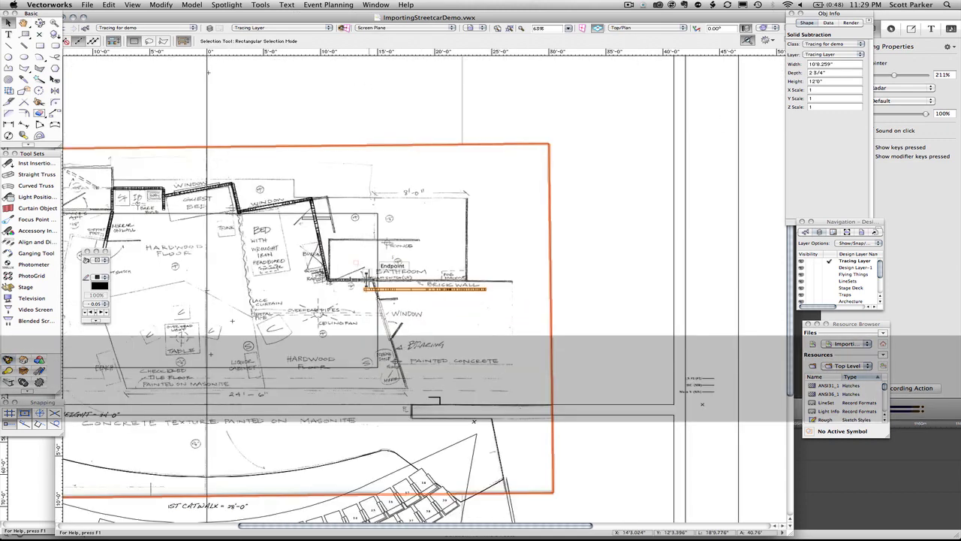
scroll(365, 294, "up", 3)
left_click_drag(364, 275, 392, 244)
key("alt+equal")
left_click(394, 245)
left_click(695, 243, "shift")
left_click(461, 397)
- Place the 12' brick wall on its mark, continuing from the end of the bathroom entrance wall
scroll(407, 253, "up", 5)
key("x")
scroll(390, 163, "down", 6)
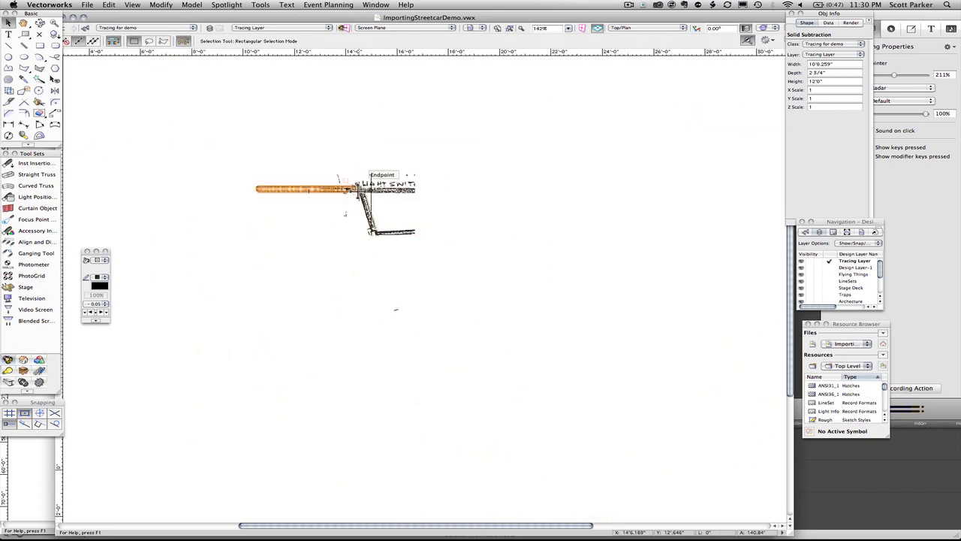
scroll(381, 154, "down", 6)
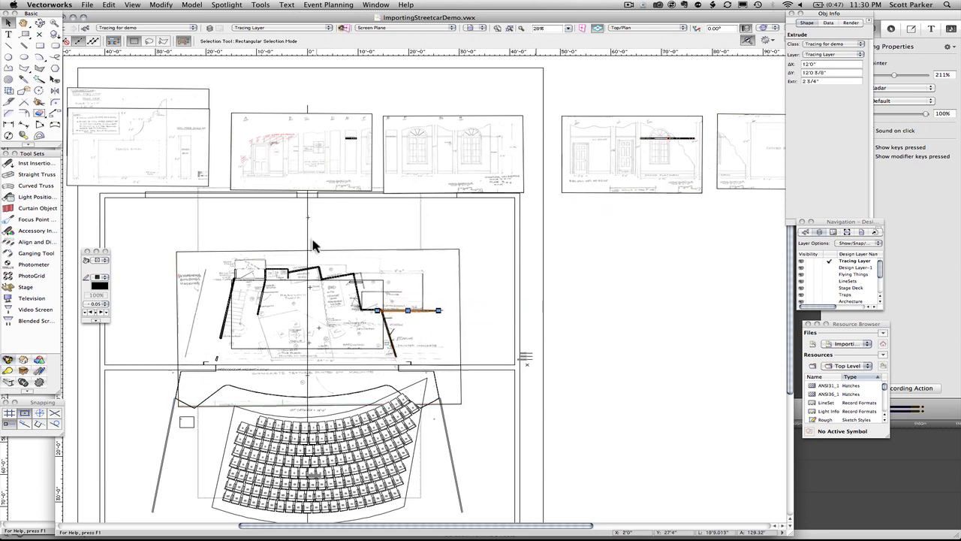
- Draw a 6' by 4' rectangle from the back corner of the escape stairs platform
scroll(192, 255, "up", 7)
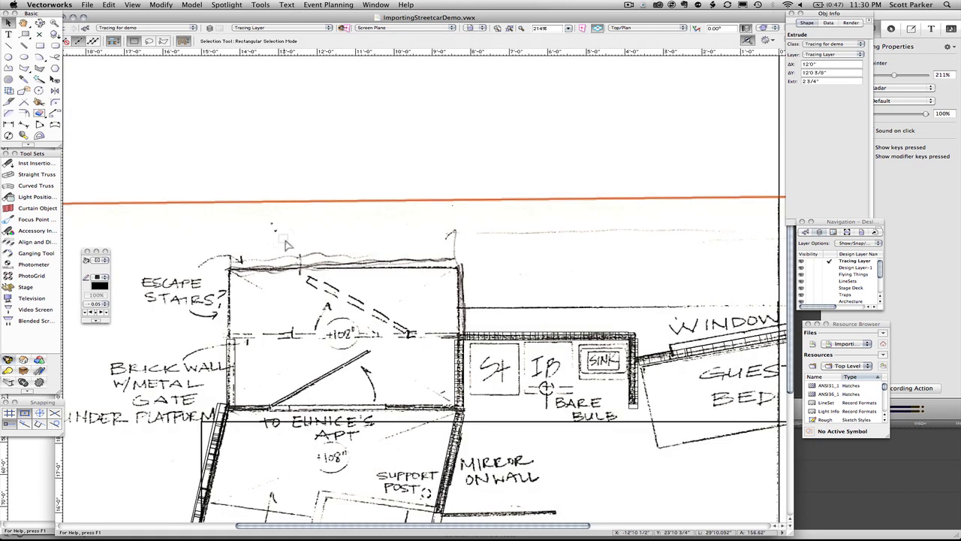
key("4")
left_click(230, 267)
type("6'")
key("Tab")
type("4'")
key("Return")
left_click(460, 406)
- Extrude the rectangle 6" and move it straight forward onto the escape stairs platform outline
key("super+e")
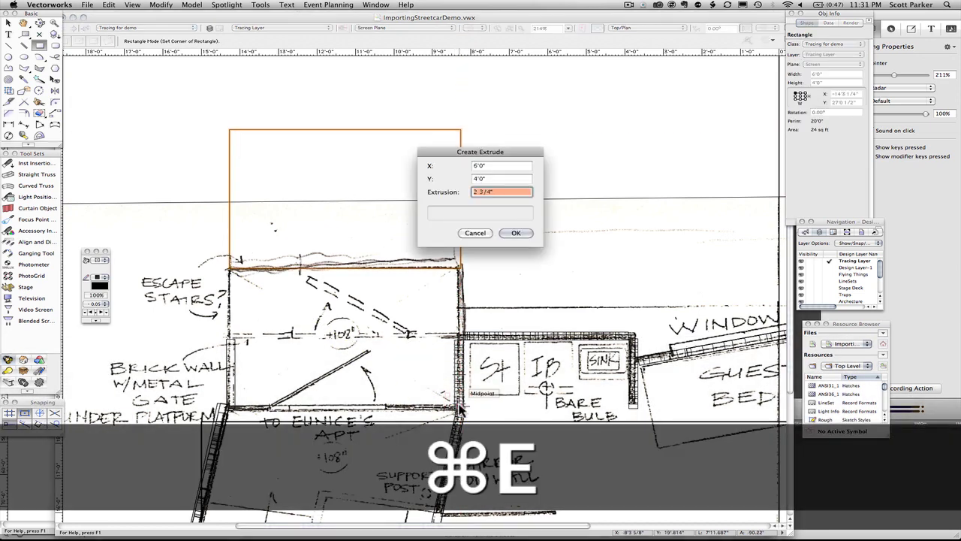
type("6")
key("Return")
key("x")
left_click_drag(429, 268, 429, 407, "shift")
left_click(548, 201, "shift")
- Set the bottom Z height of the escape stairs platform to 8'6"
scroll(367, 104, "down", 3)
middle_click_drag(734, 189, 486, 189)
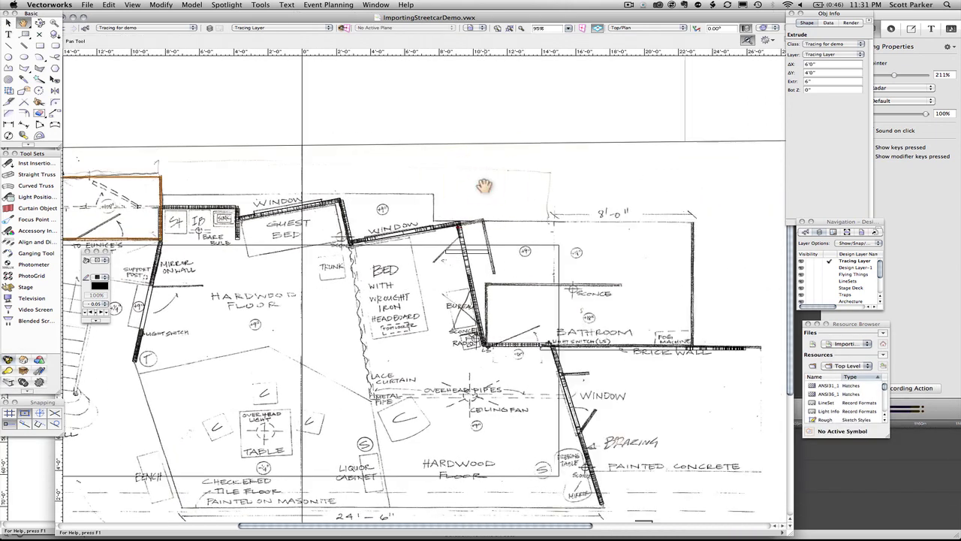
middle_click_drag(256, 160, 391, 195)
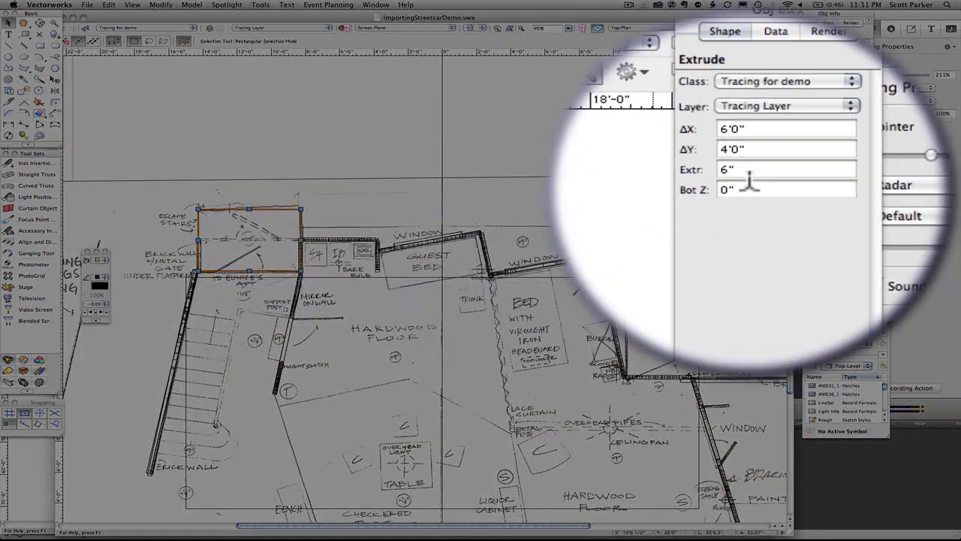
left_click(815, 90)
type("1/2")
key("Return")
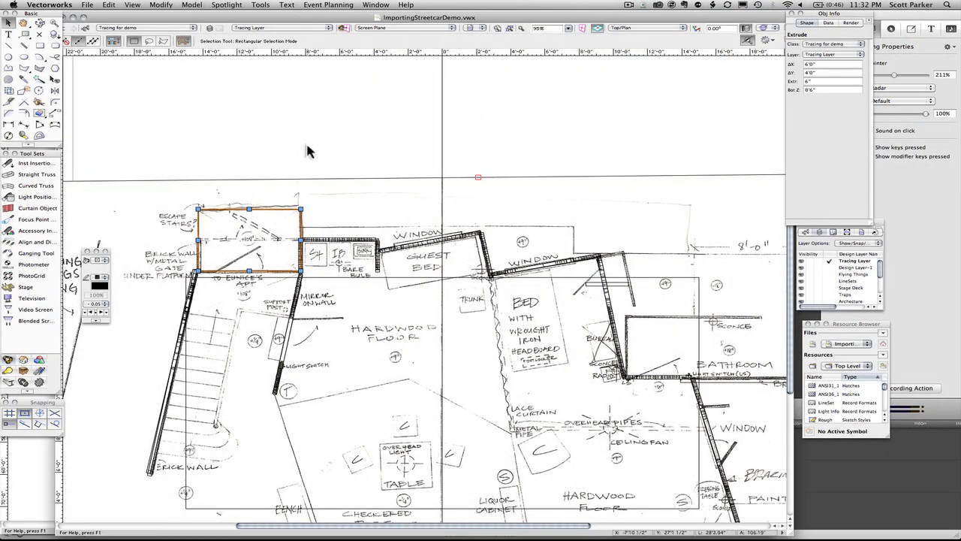
- Hide the PDF Imports design layer and make the Tracing Layer the active layer
left_click(829, 267)
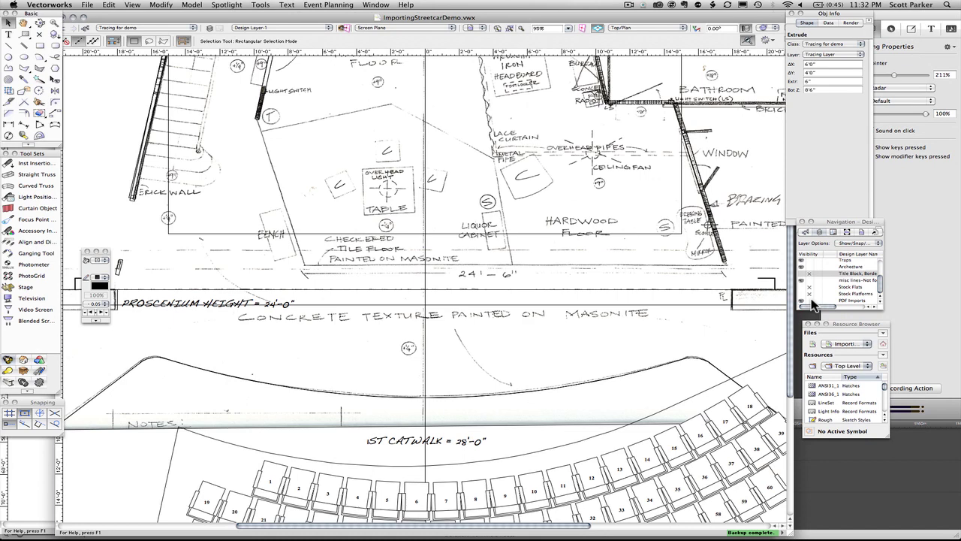
left_click(811, 301)
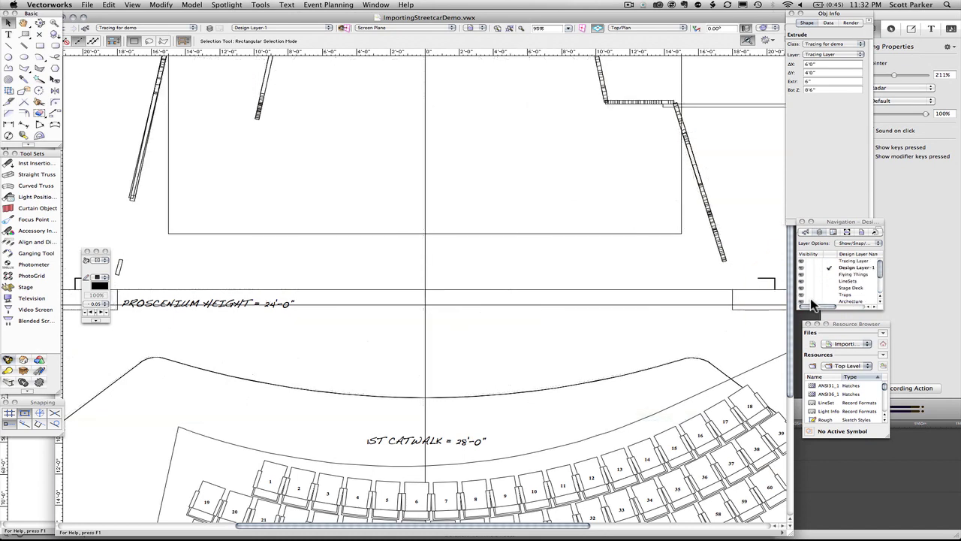
left_click(833, 261)
- Show the model in Front view and enlarge the Navigation palette so the whole layer list is readable
key("2")
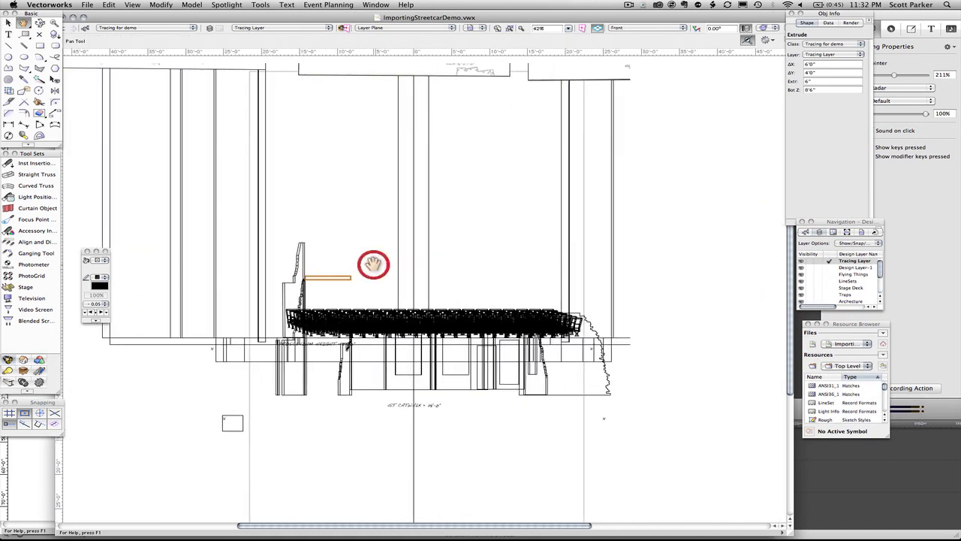
left_click_drag(188, 18, 198, 19)
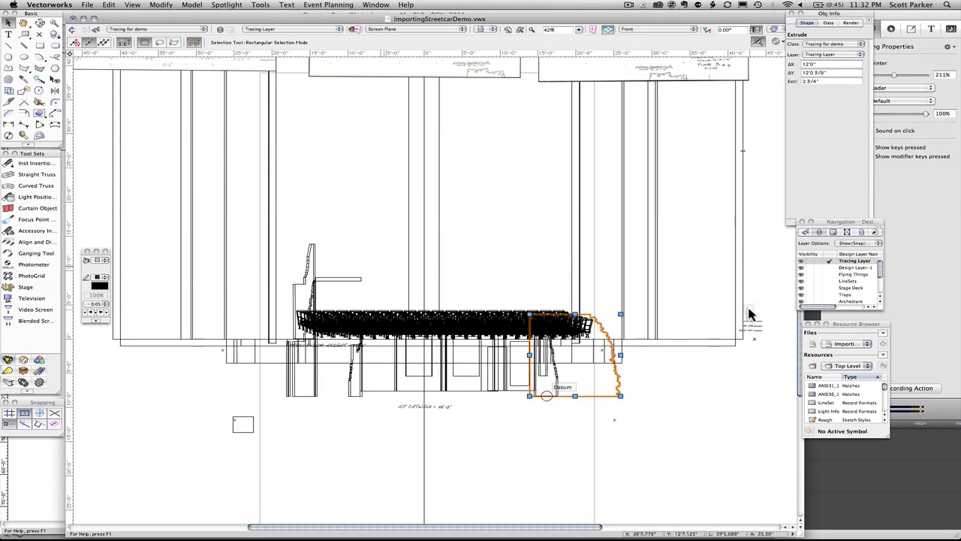
key("2")
key("2")
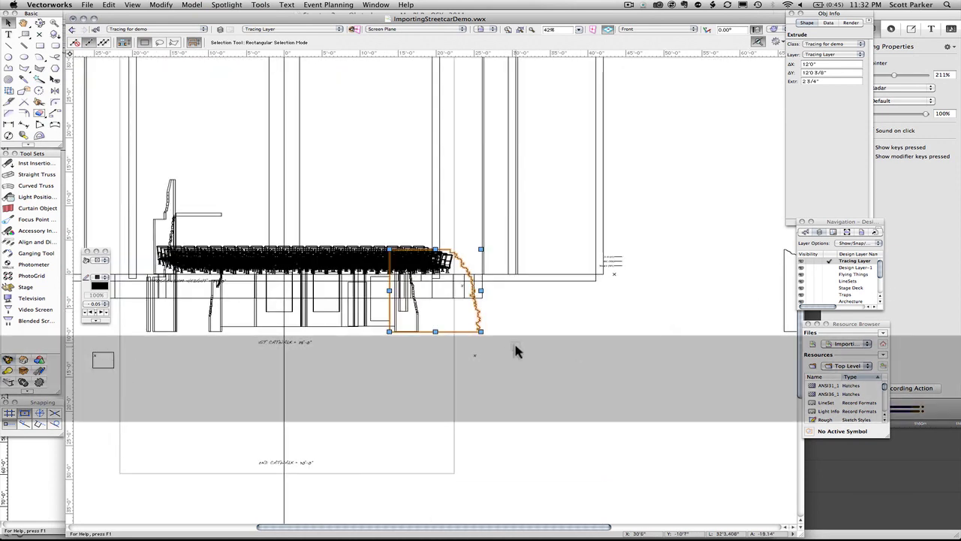
left_click_drag(858, 223, 870, 106)
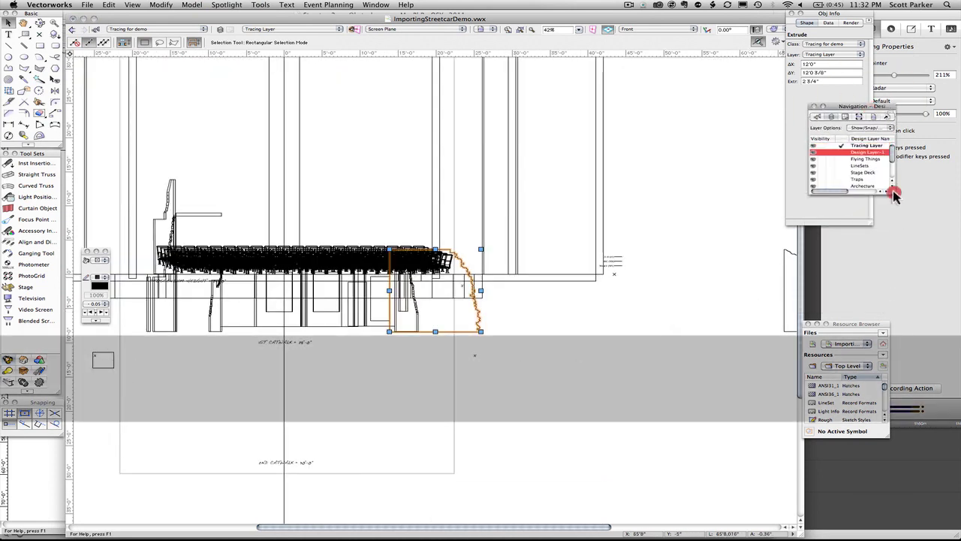
left_click_drag(898, 215, 917, 426)
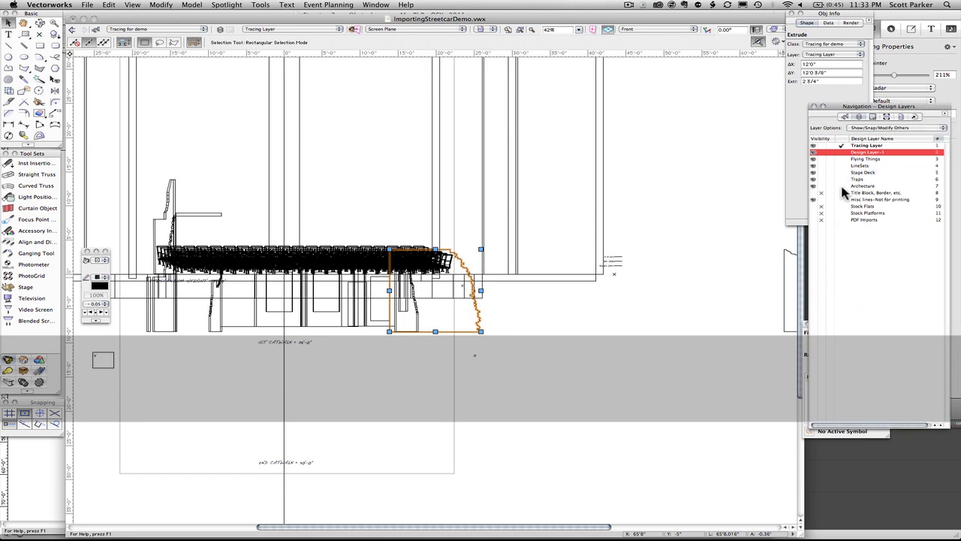
- Hide the PDF Imports class and the Archecture layer with the Visibility tool
left_click(846, 117)
key("v")
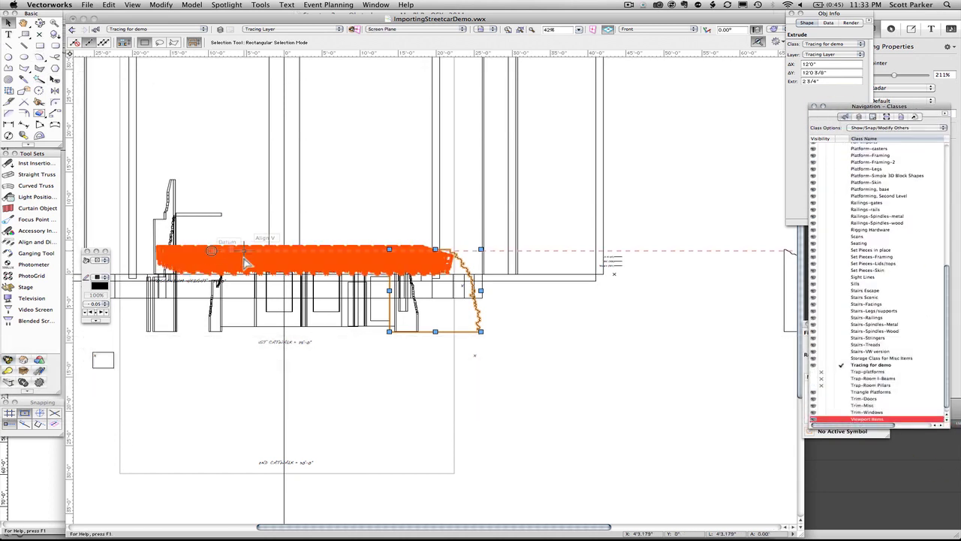
left_click(493, 417)
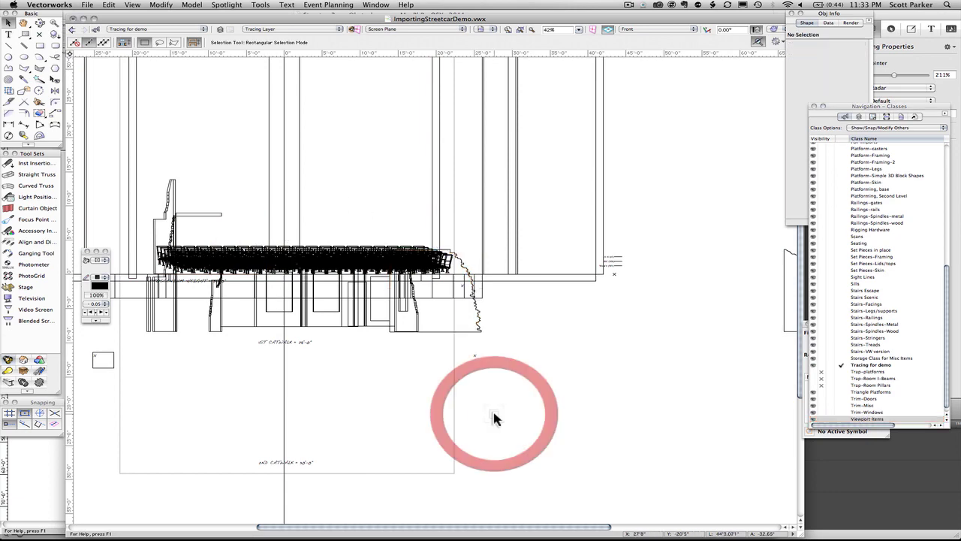
key("v")
key("u")
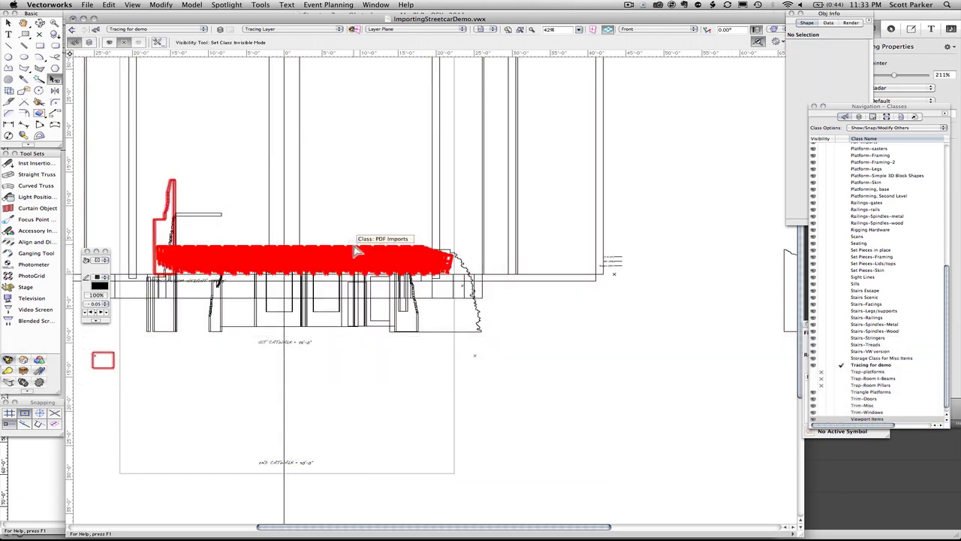
left_click(354, 247)
key("u")
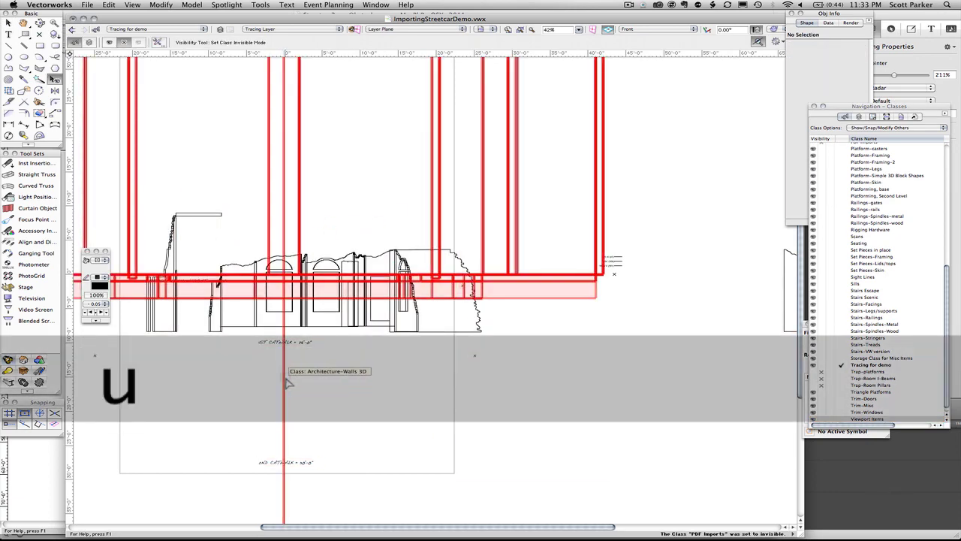
left_click(285, 370)
- Check the layer visibilities and make the Architecture class visible again
scroll(610, 271, "down", 4)
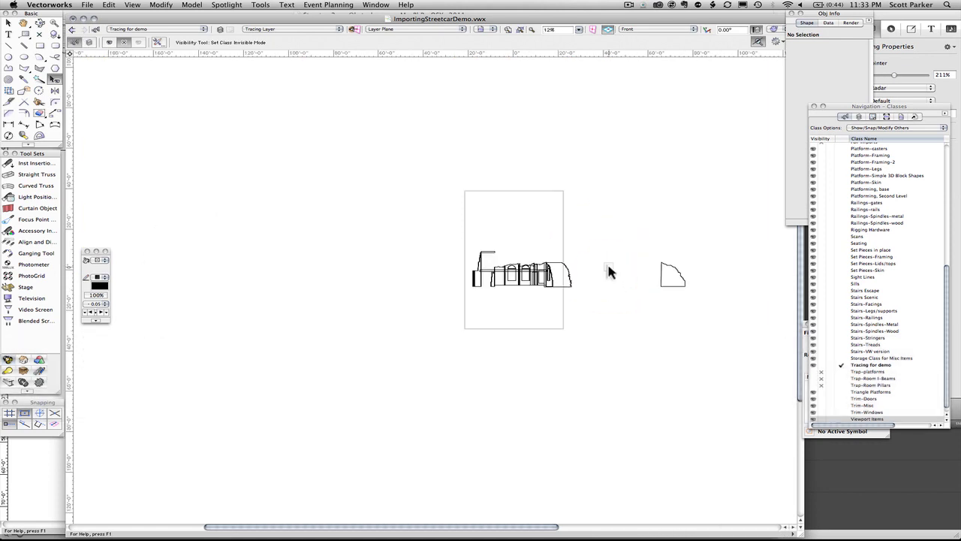
scroll(576, 241, "up", 2)
scroll(864, 225, "up", 5)
left_click(859, 117)
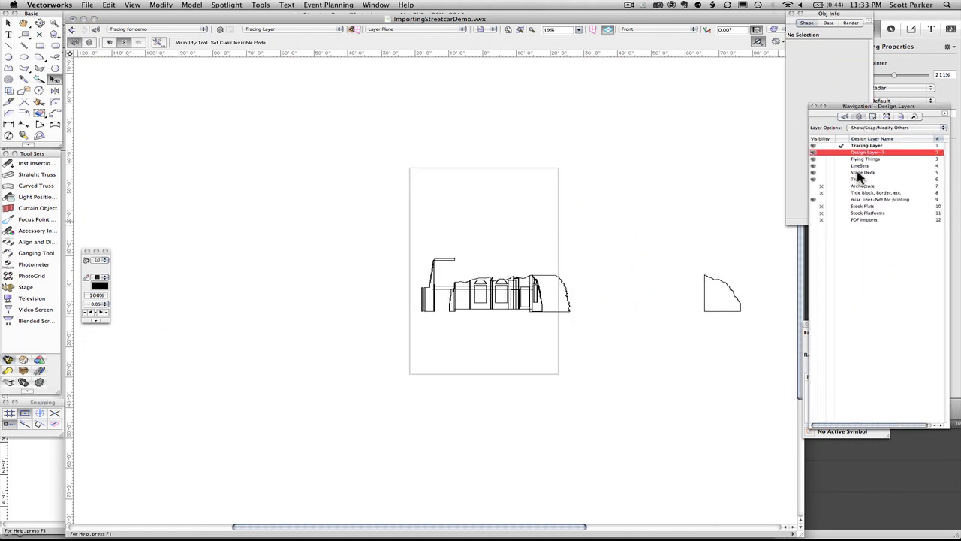
left_click(845, 117)
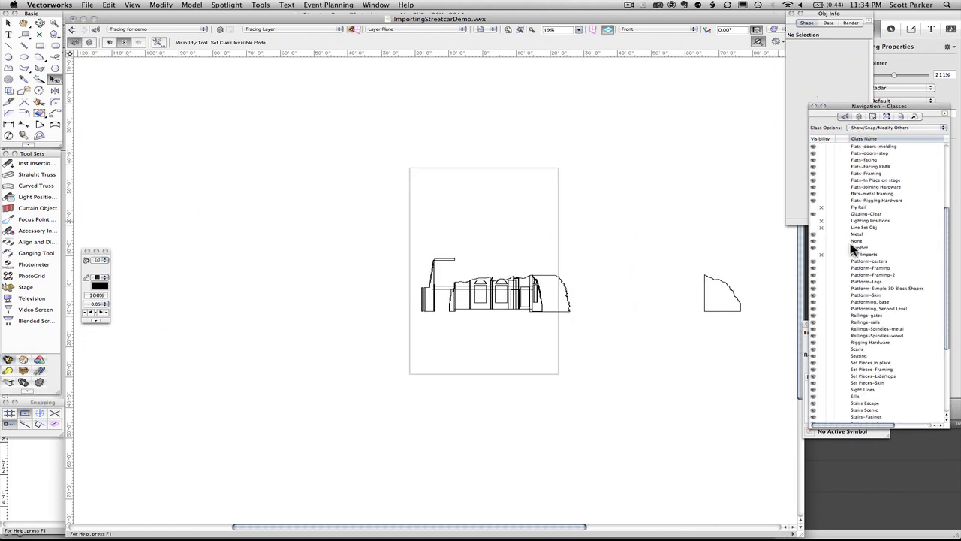
left_click(813, 153)
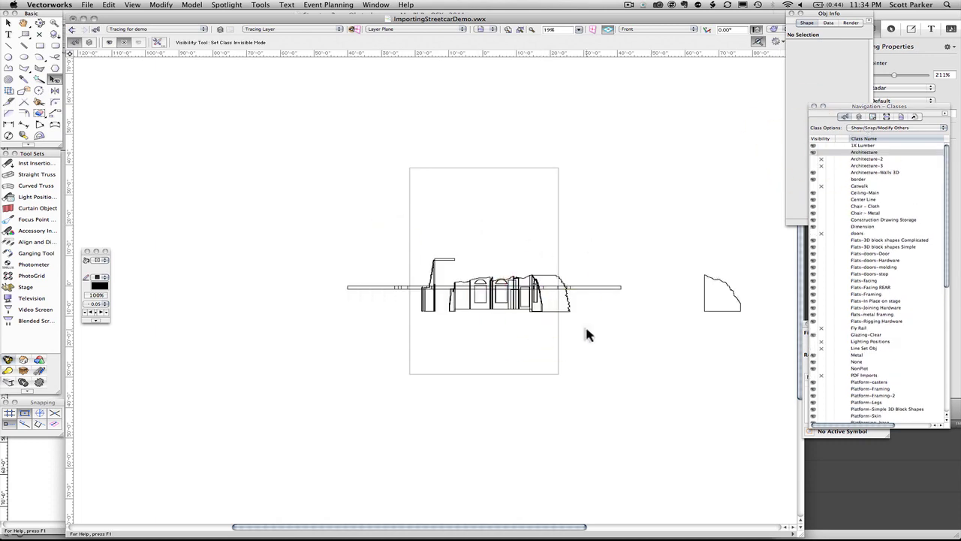
- Try to move the traced walls up onto the stage deck without the escape stairs platform, and undo the move
key("x")
mouse_move(380, 375)
left_mouse_down()
mouse_move(576, 215)
mouse_move(604, 221)
left_mouse_up()
left_click(455, 260, "shift")
scroll(528, 296, "up", 5)
left_click_drag(552, 406, 565, 212)
scroll(565, 213, "down", 5)
scroll(565, 212, "up", 5)
key("super+z")
key("super+z")
key("super+z")
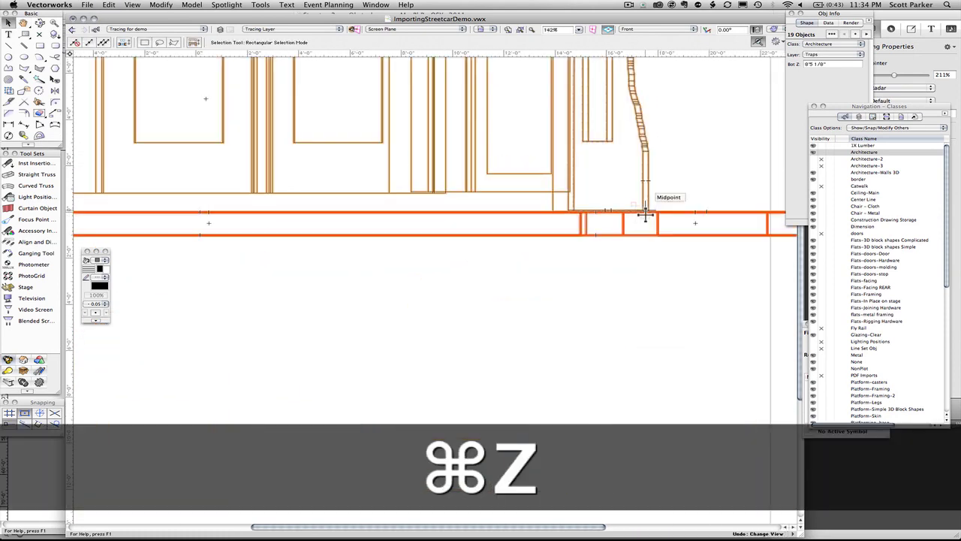
key("shift")
key("shift")
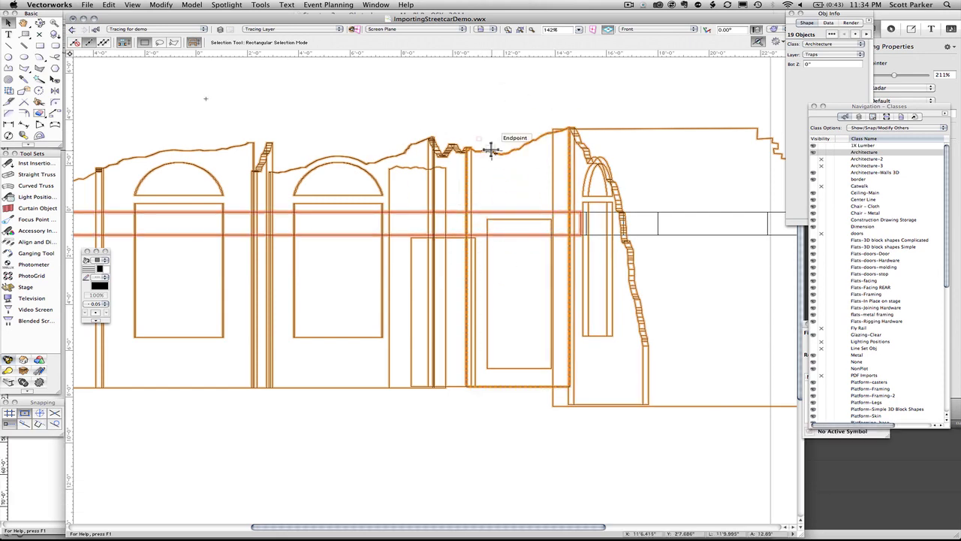
- Leave the trap deck out of the selection and move the traced set straight up until the wall bases meet the stage deck
scroll(492, 150, "down", 2)
left_click(211, 188, "shift")
left_click_drag(274, 265, 268, 178)
- Move the escape stairs platform straight back down to its original height above the deck
left_click(272, 211)
left_click_drag(232, 100, 232, 186)
left_click(440, 262)
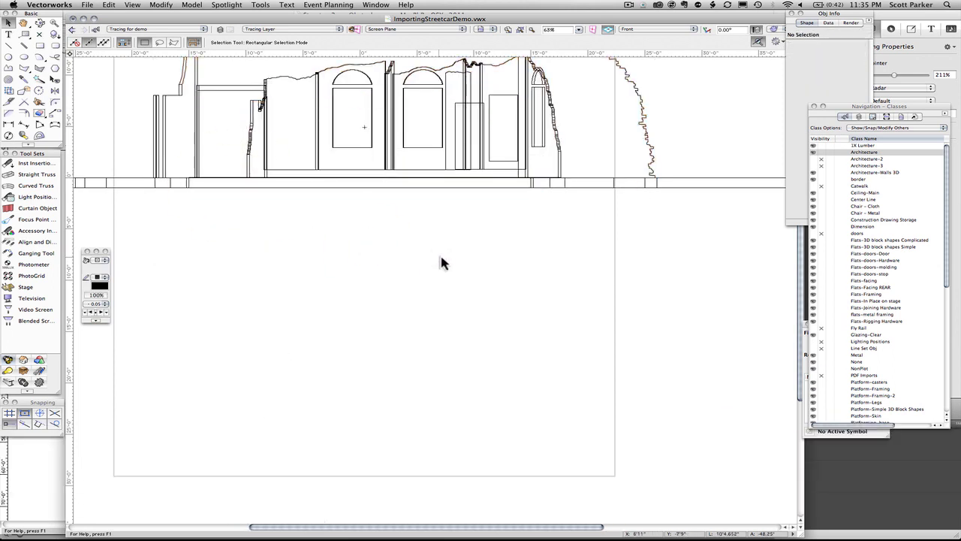
- Delete the stray line far above the set and the spare wall piece beside the deck, and fit the Front view to the set
key("1")
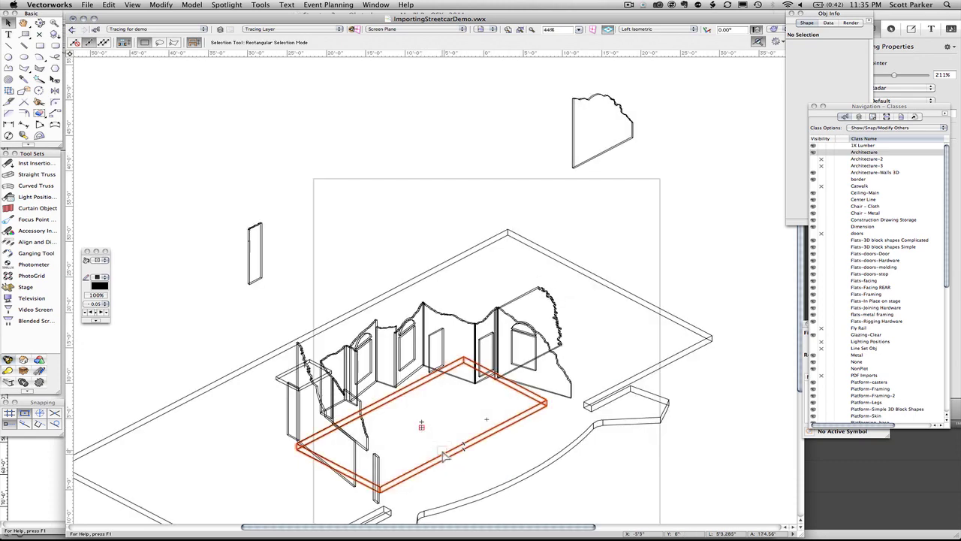
left_click(443, 453)
left_click(442, 451)
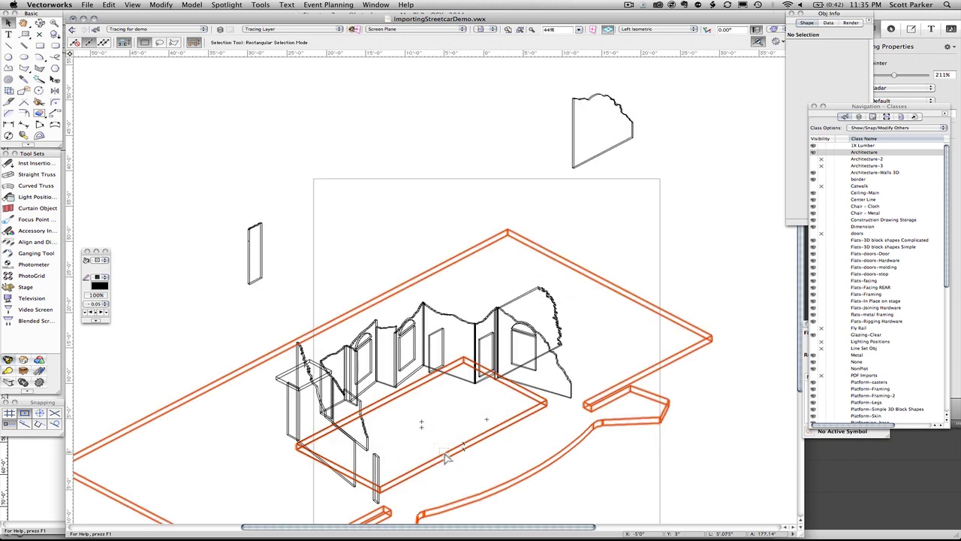
key("2")
left_click(518, 29)
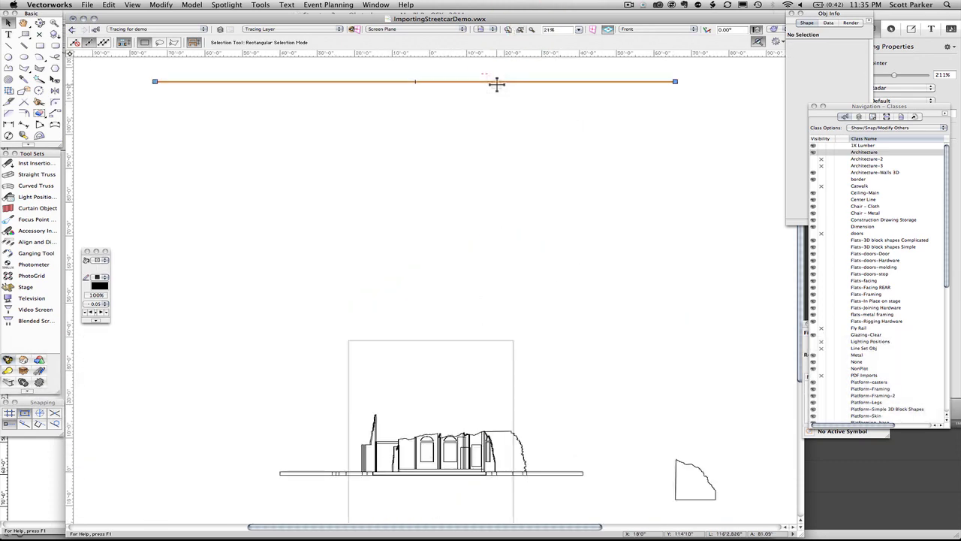
key("Delete")
left_click(518, 30)
left_click(712, 307)
left_click(524, 30)
- Render the Front view of the set in OpenGL
left_click(767, 30)
left_click(779, 50)
left_click(493, 268)
left_click(566, 191)
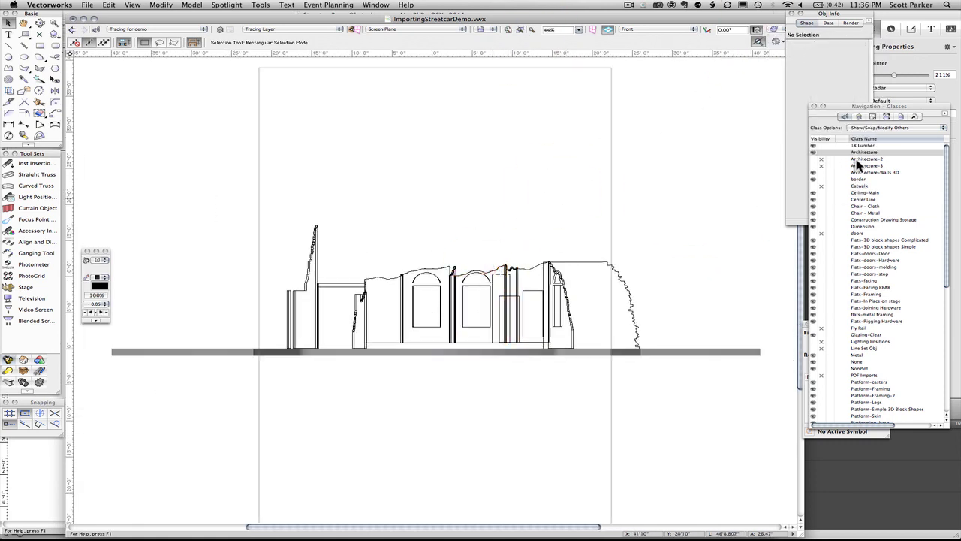
- Give the Tracing for demo class a solid coloured fill used at creation, and apply the class attributes to all its existing objects
scroll(858, 165, "down", 10)
right_click(884, 359)
left_click(892, 368)
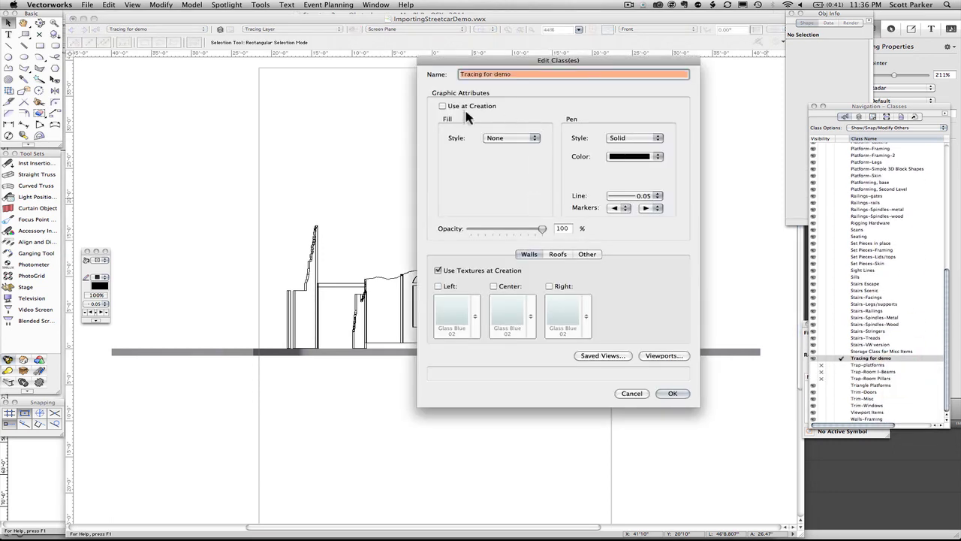
left_click(465, 107)
left_click(496, 138)
left_click(496, 146)
left_click(518, 157)
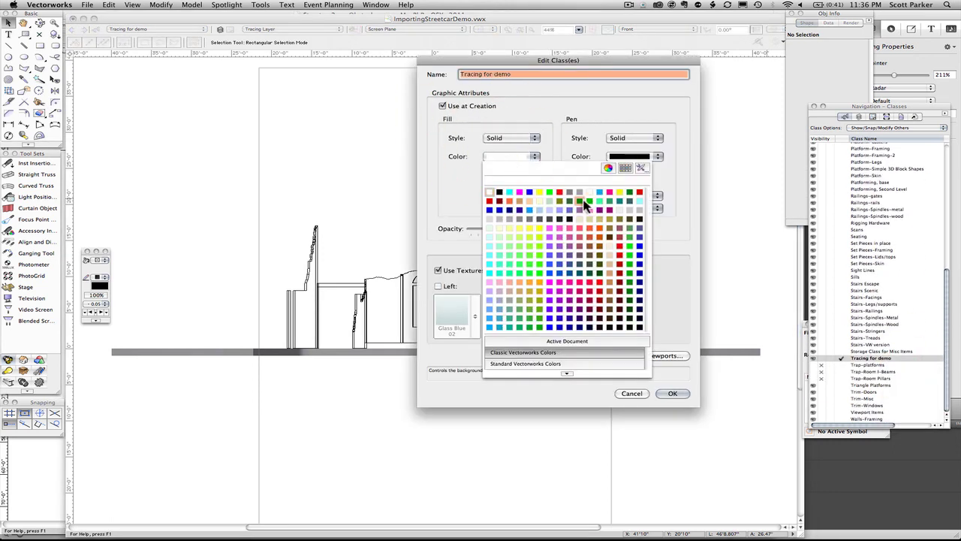
left_click(629, 211)
left_click(671, 392)
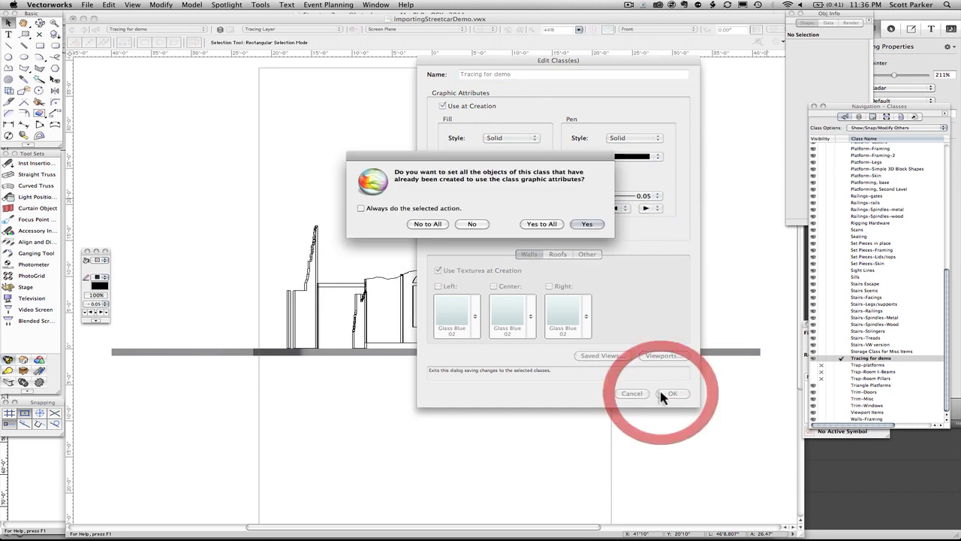
left_click(554, 224)
- Examine the shaded set at an angle and from the front, comparing OpenGL with a Polygon rendering
left_click(40, 23)
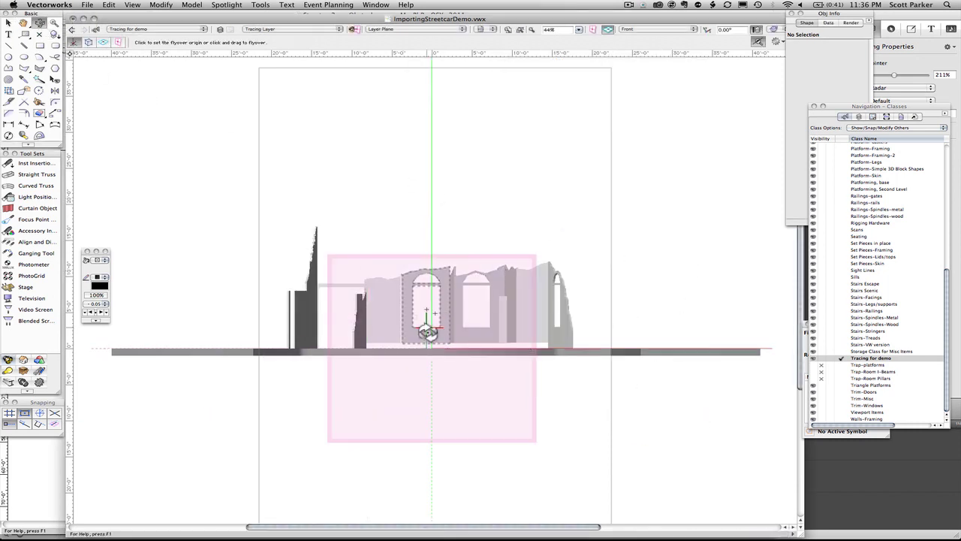
left_click_drag(350, 305, 636, 273)
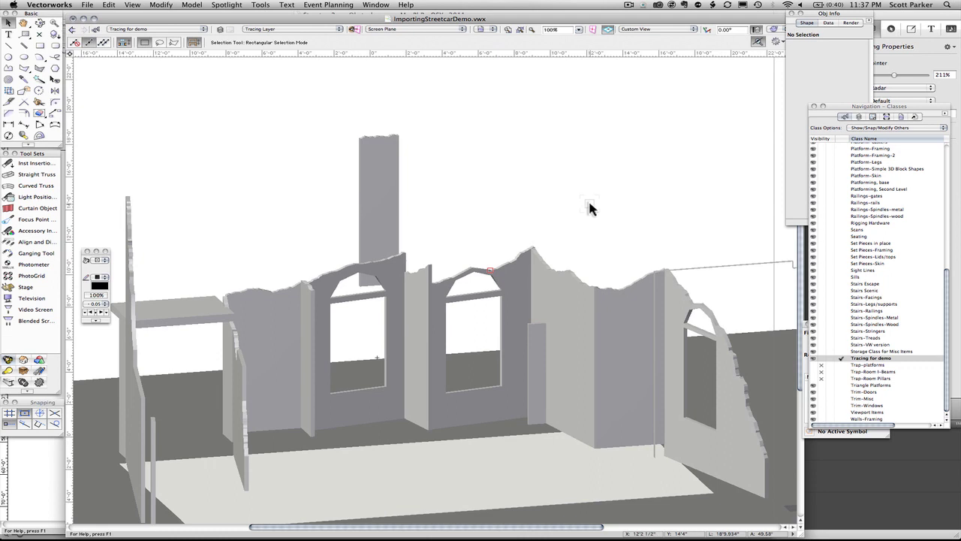
key("1")
left_click(774, 29)
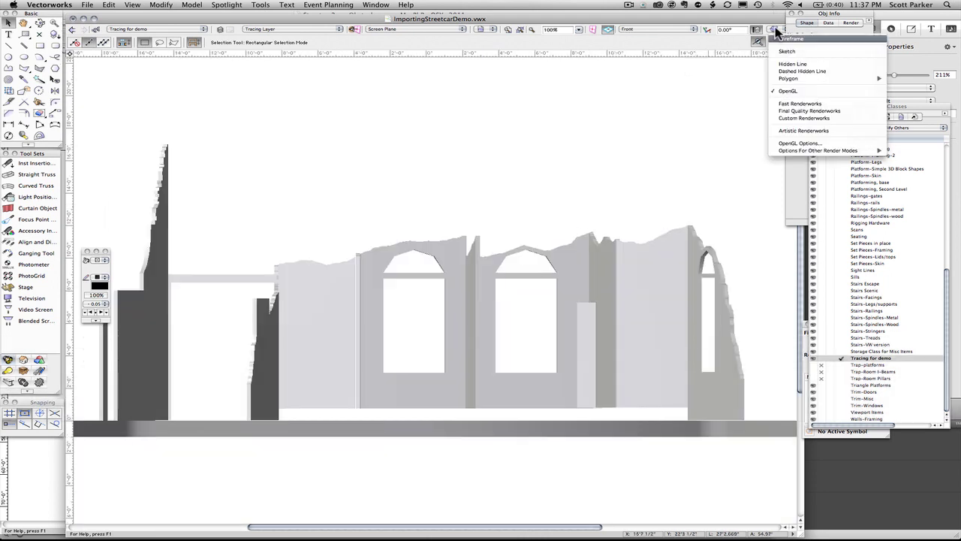
mouse_move(790, 82)
left_click(907, 99)
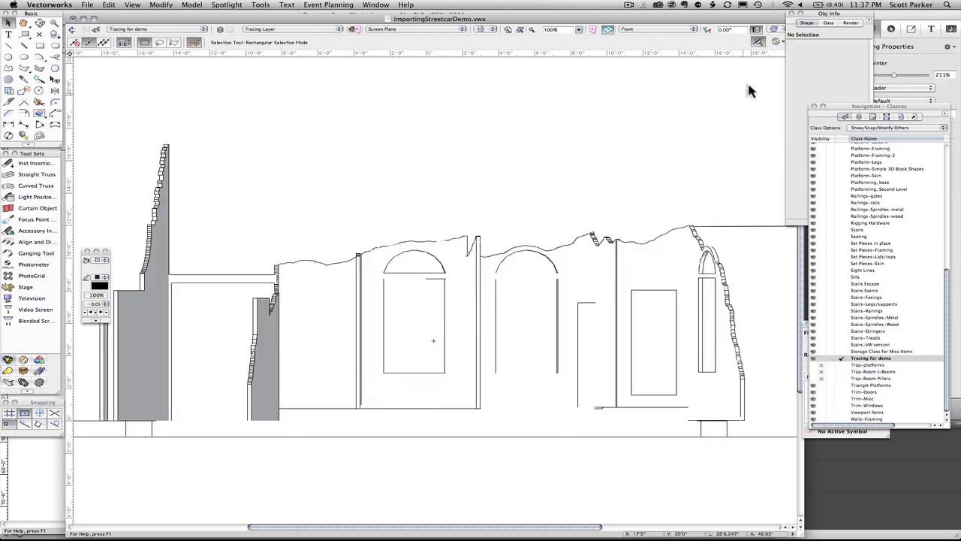
left_click(72, 30)
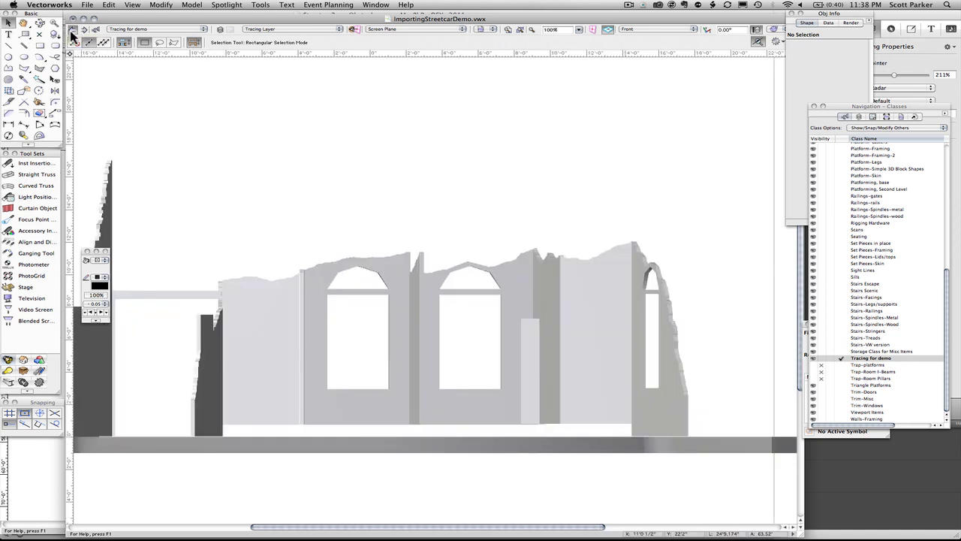
key("shift+c")
left_click_drag(368, 409, 580, 432)
key("x")
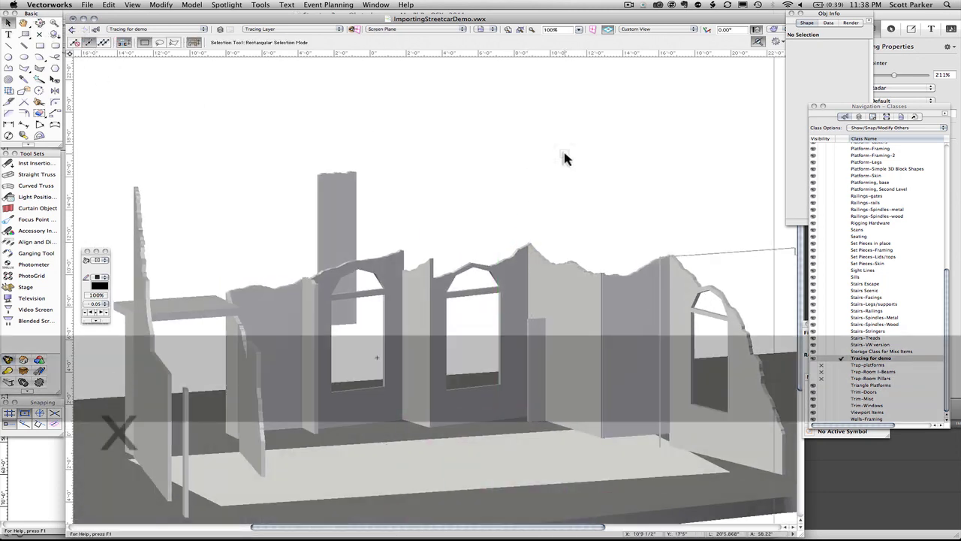
- In Top/Plan view, move the 2'6" by 6'5 1/4" opening block to the back end of the angled wall and rotate it along that wall
key("0")
left_click(606, 326)
scroll(607, 326, "up", 4)
left_click_drag(573, 299, 546, 181)
key("alt+equal")
left_click(546, 181)
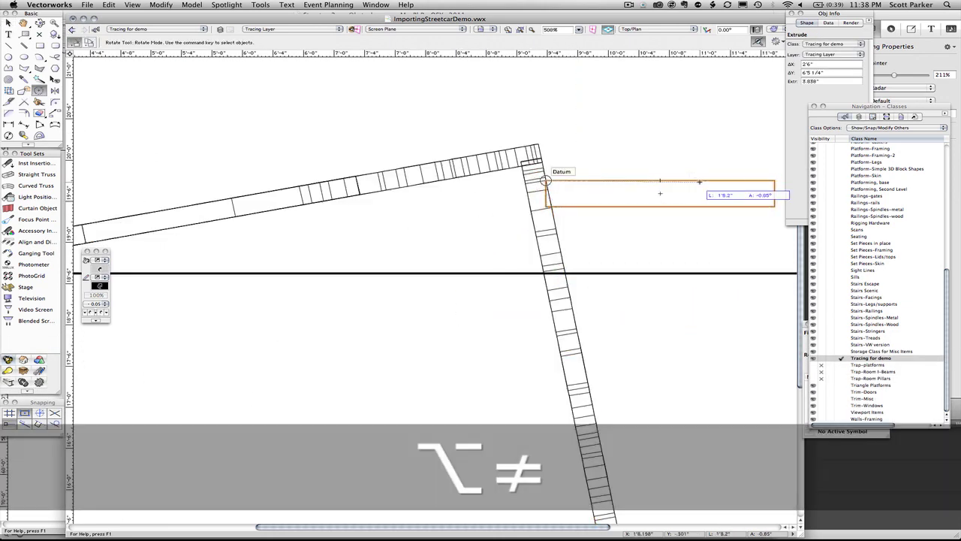
left_click(606, 373)
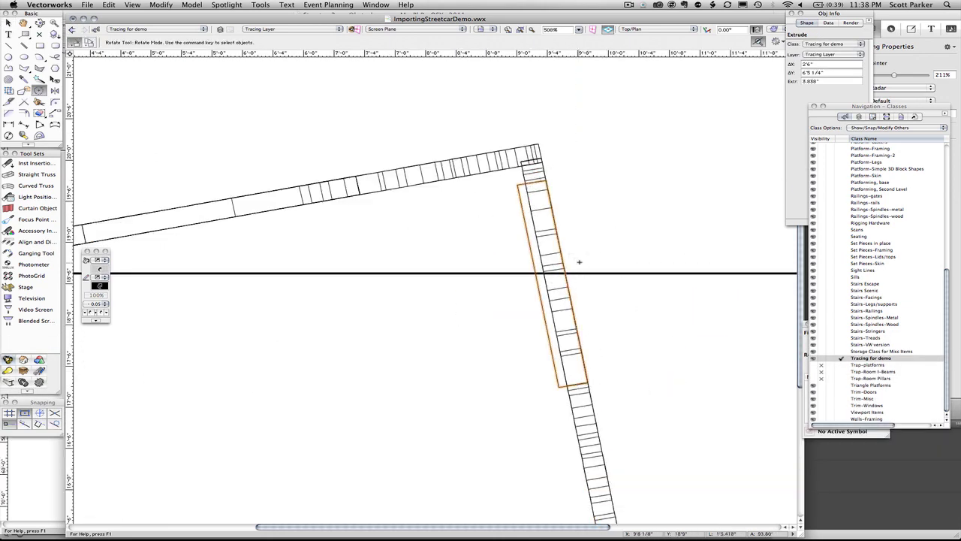
key("x")
- Cut the opening by subtracting the rotated block from the angled wall with Subtract Solids
left_click(544, 152, "shift")
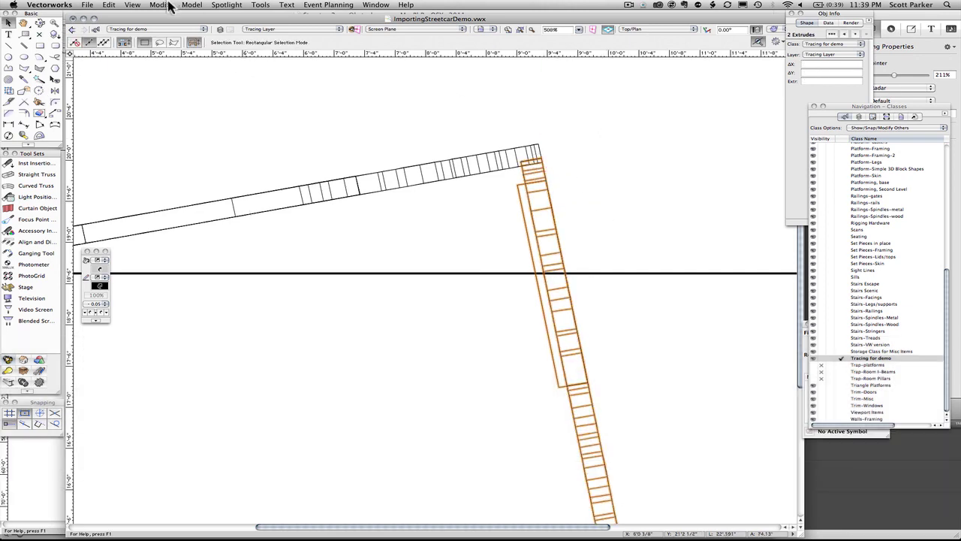
left_click(192, 4)
left_click(201, 28)
left_click(515, 213)
scroll(636, 247, "down", 2)
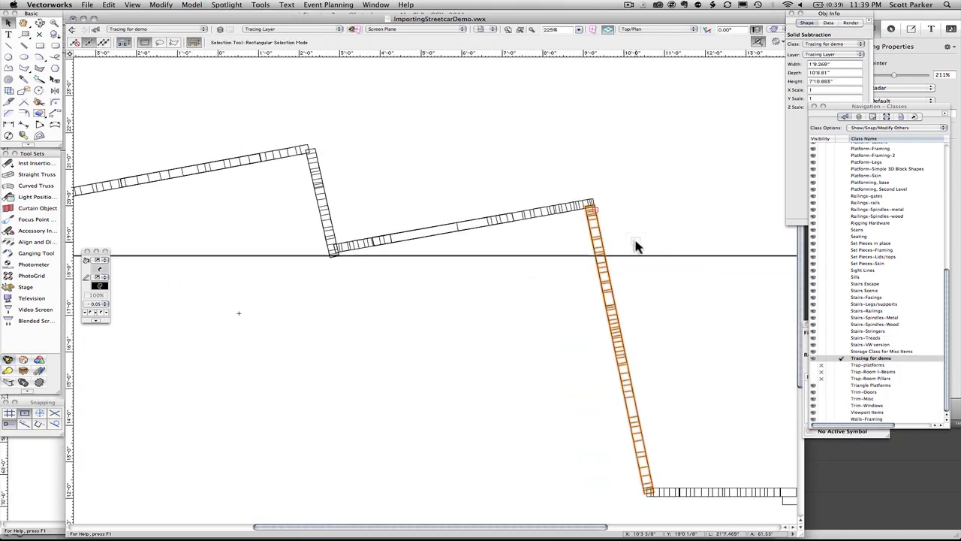
- Cut the opening in the short straight wall beyond the angled wall by subtracting its opening block with Subtract Solids
middle_click_drag(742, 413, 389, 301)
left_click(402, 382)
left_click(445, 380, "shift")
left_click(193, 5)
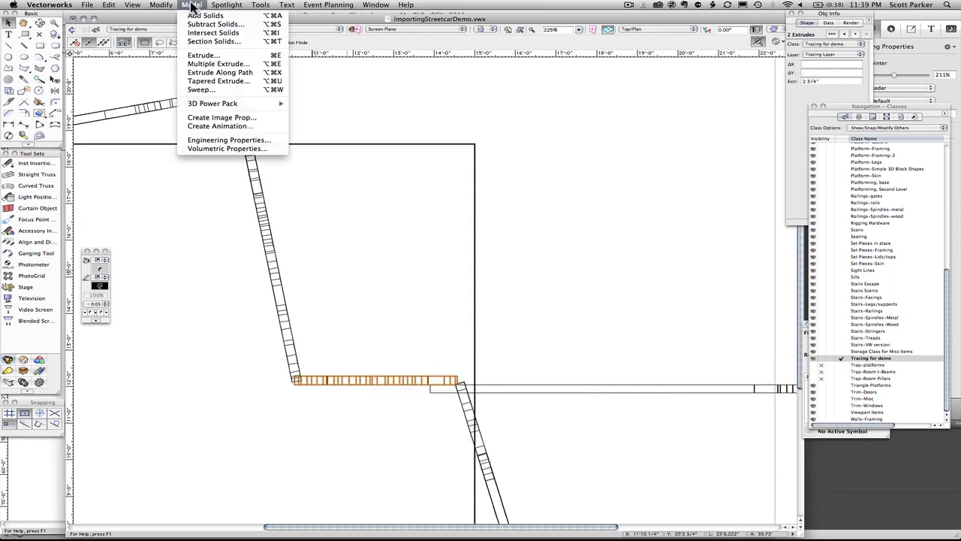
left_click(214, 25)
left_click(567, 272)
- Check the whole set in plan, Left Isometric and Front views
left_click(540, 389)
scroll(548, 390, "down", 4)
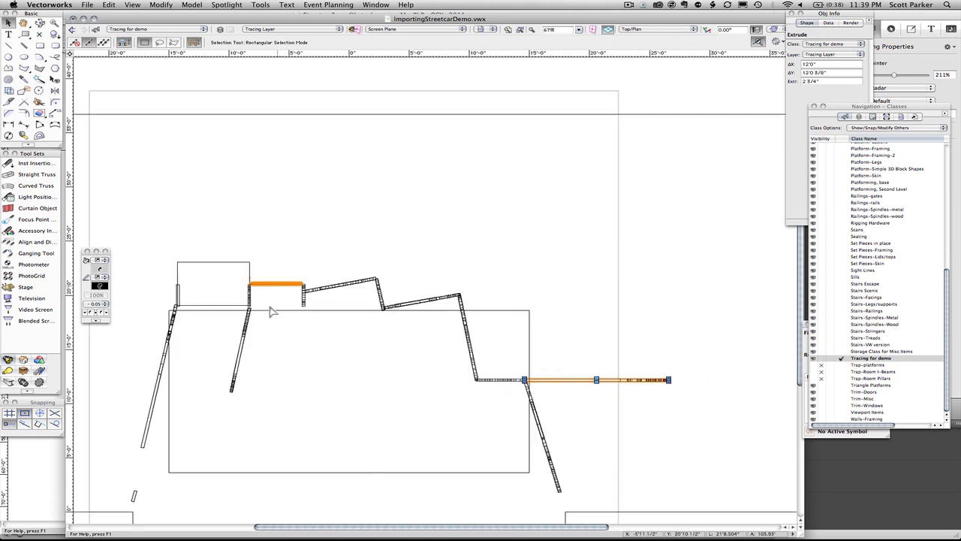
key("2")
key("1")
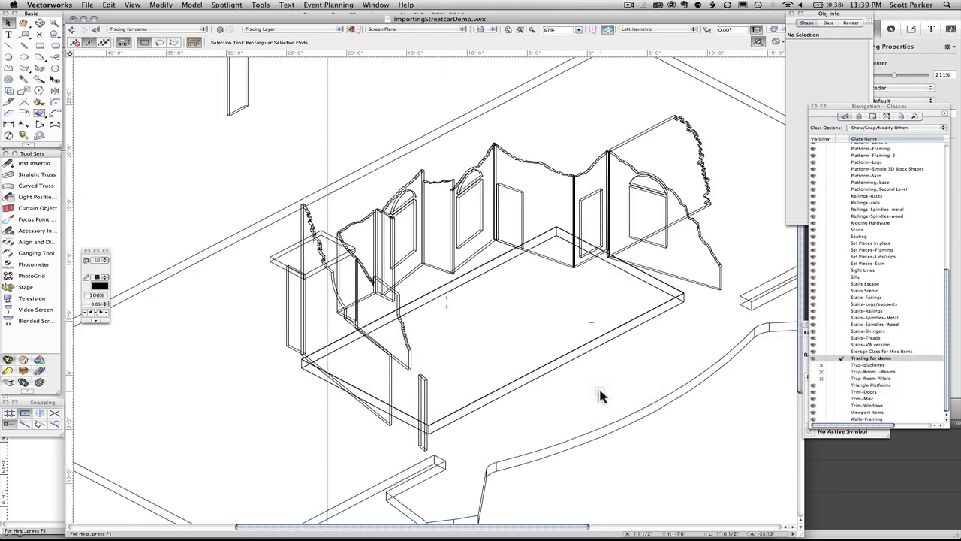
key("2")
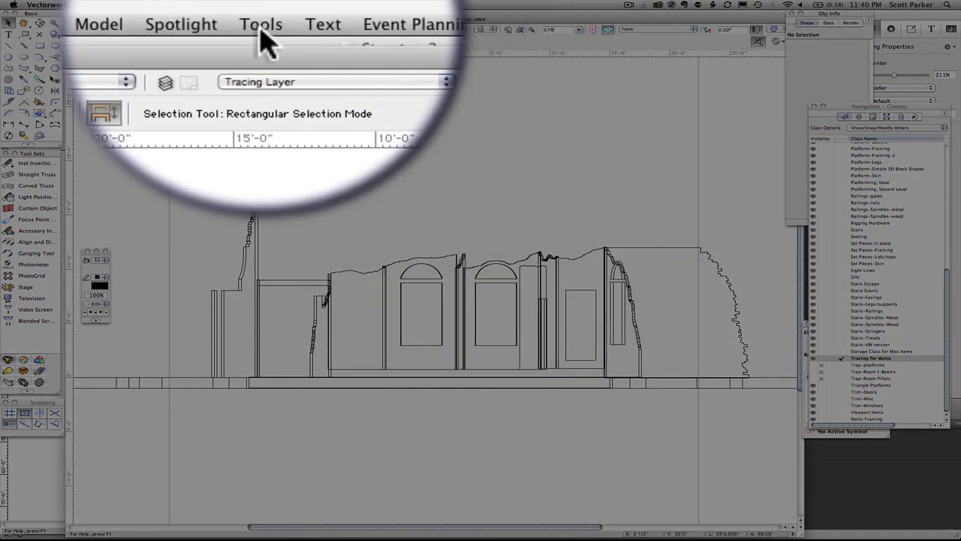
- Show the Visualization palette and place it below the Navigation palette
left_click(375, 5)
mouse_move(405, 18)
left_click(593, 82)
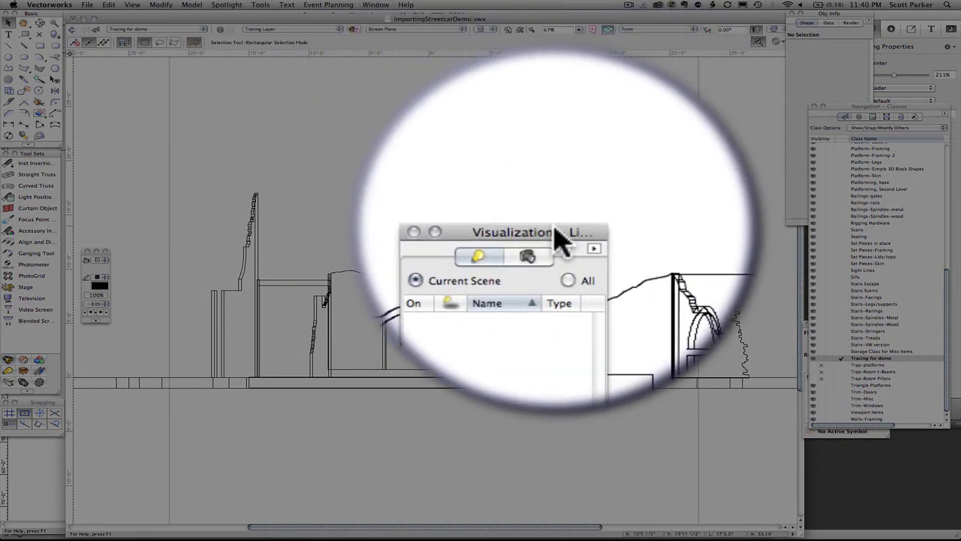
left_click_drag(554, 221, 854, 429)
- In Top/Plan view, place a new camera centred in front of the deck at Y -12'6 1/2", aimed straight upstage
right_click(874, 455)
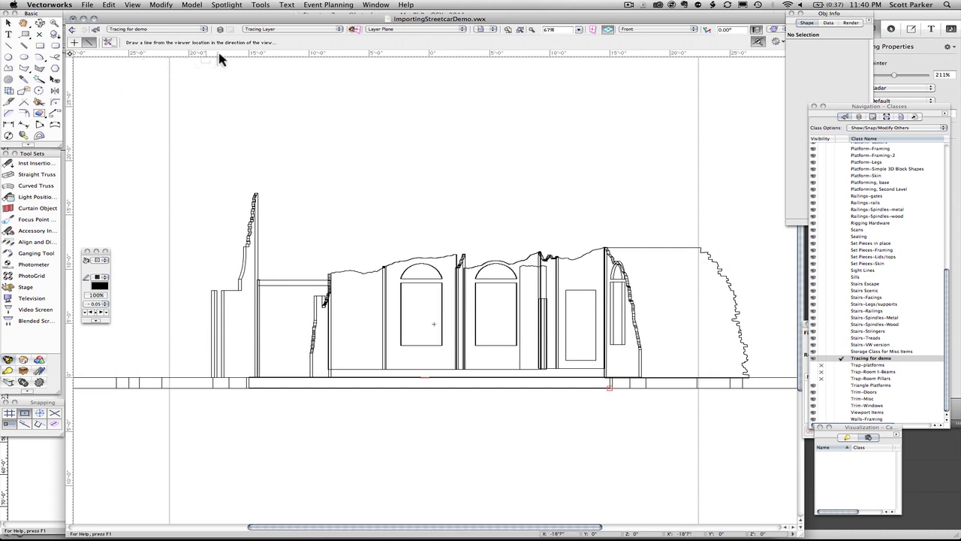
key("0")
middle_click_drag(293, 358, 320, 182)
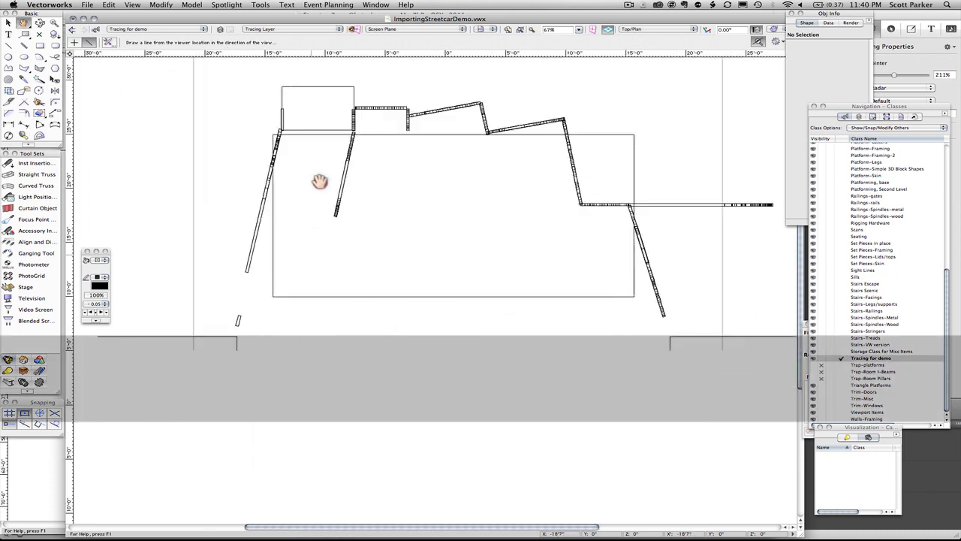
scroll(324, 179, "up", 1)
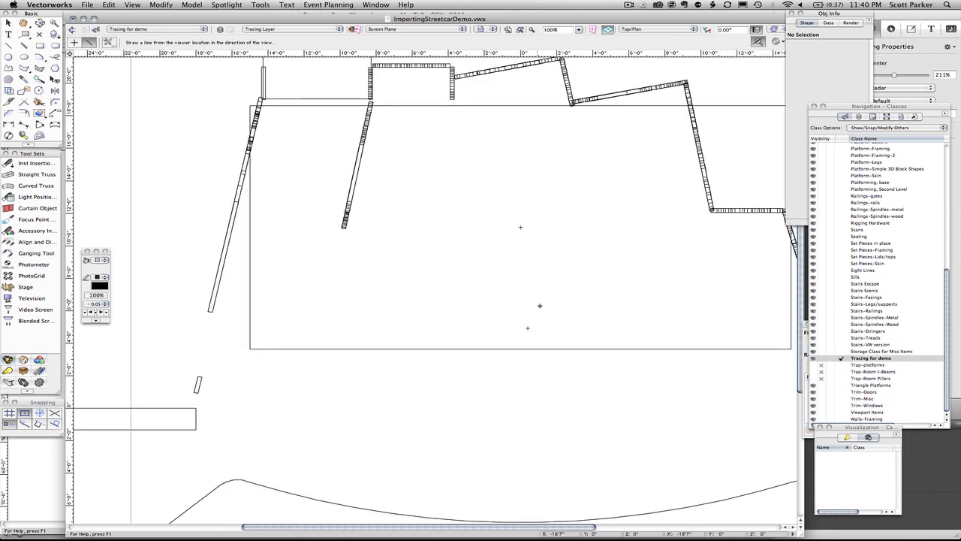
middle_click_drag(550, 335, 430, 209)
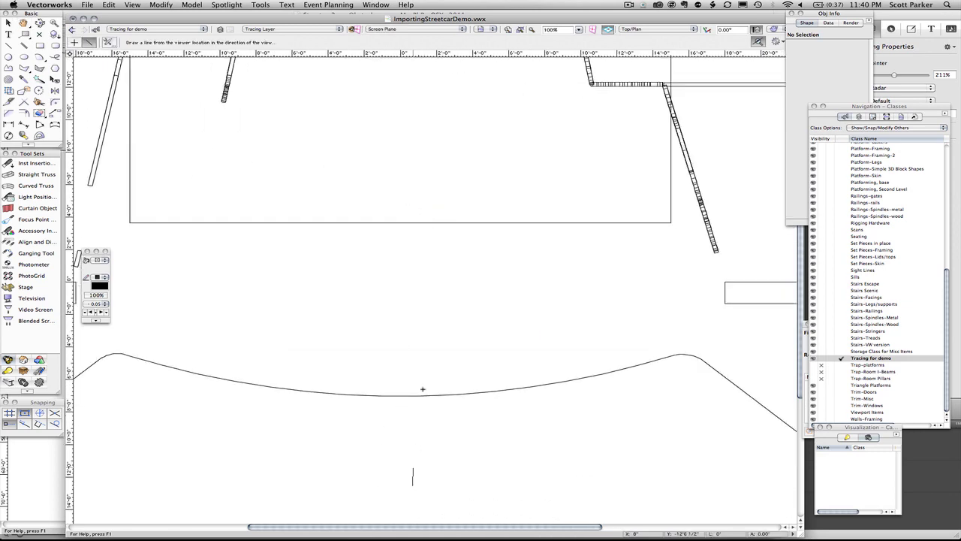
left_click(411, 112, "shift")
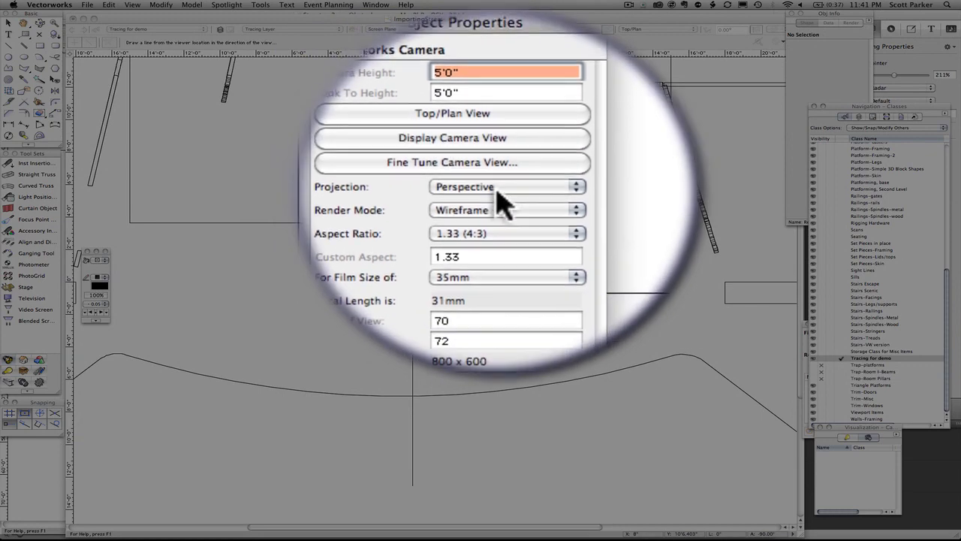
- Create the camera with 5'0" camera and look-to heights, Perspective projection, Wireframe rendering, 1.33 (4:3) aspect ratio and 35mm film size
left_click(500, 189)
left_click(500, 189)
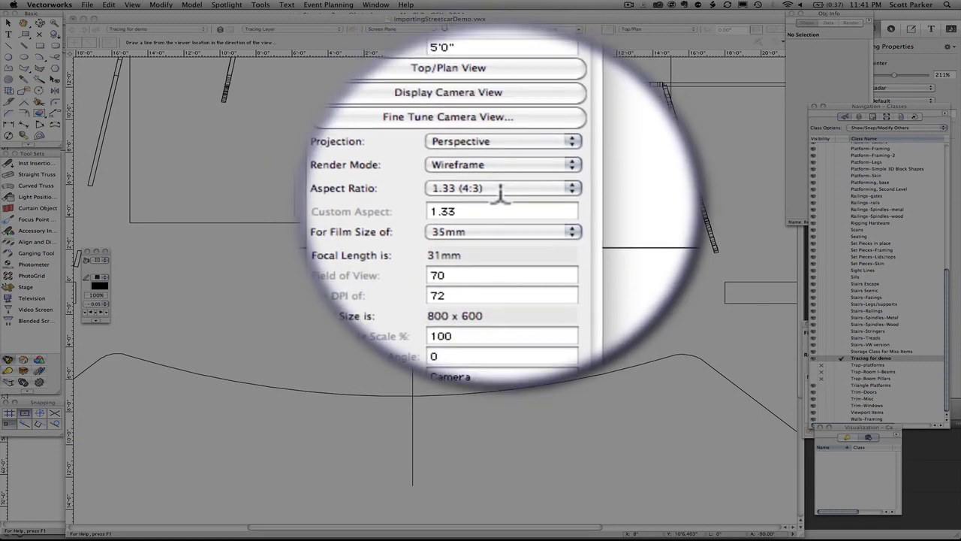
left_click(504, 197)
left_click(505, 196)
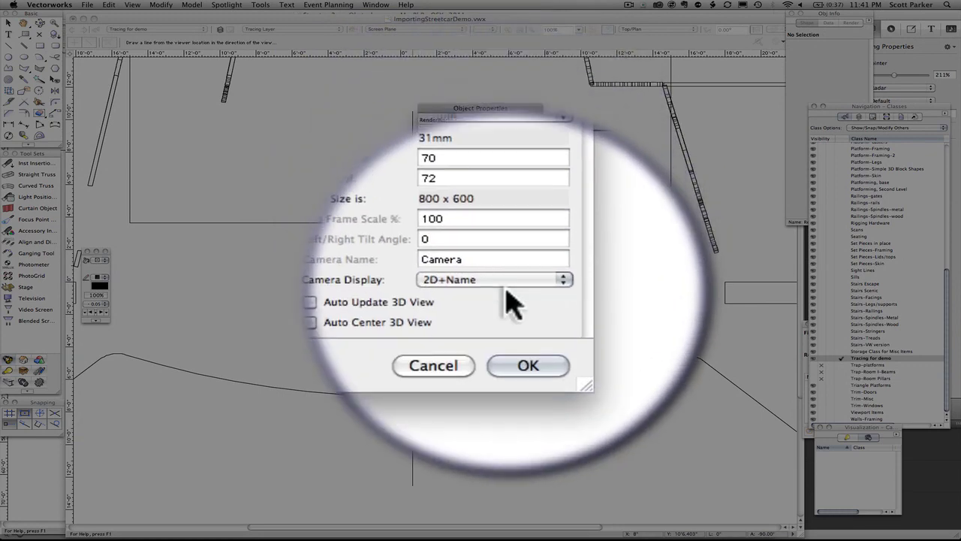
left_click(514, 330)
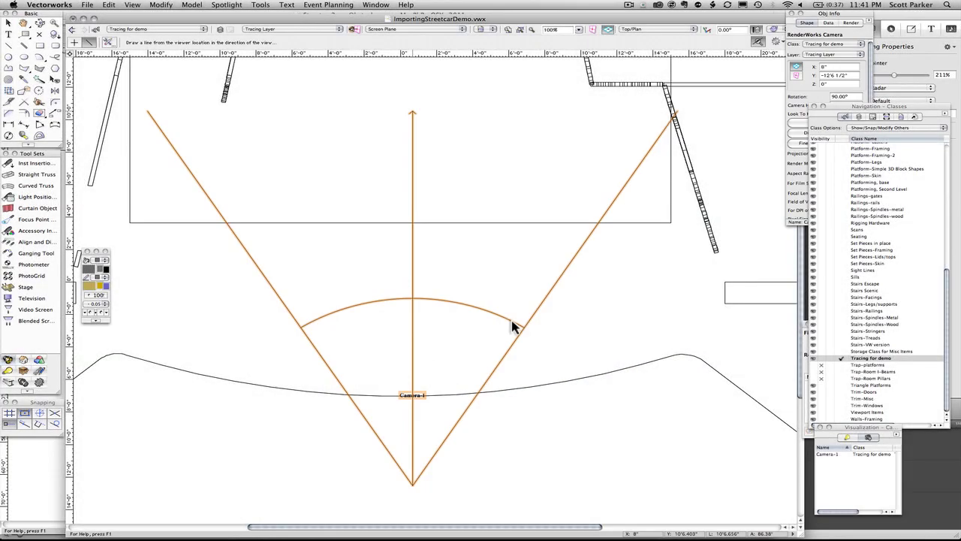
- Activate the new camera's view and widen its crop frame on both sides to take in the outer walls
double_click(833, 455)
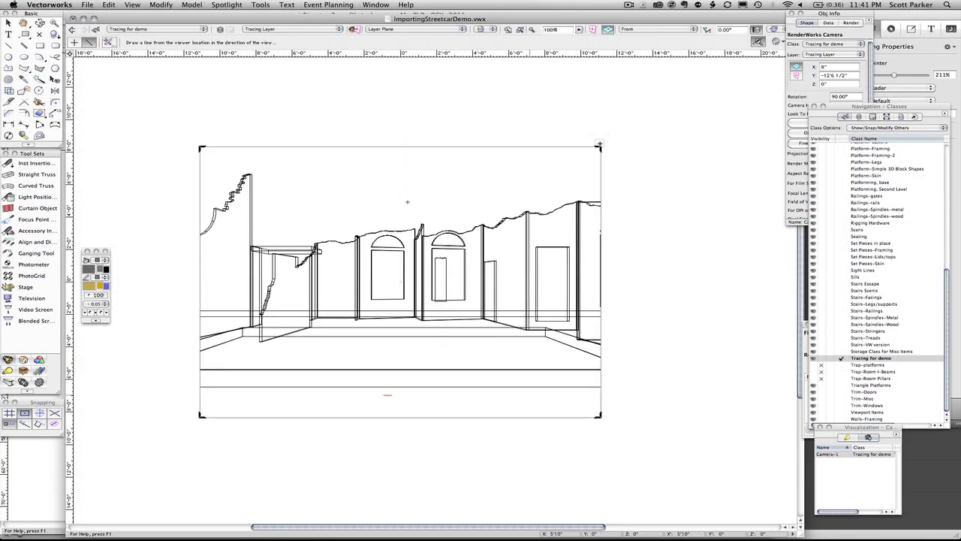
mouse_move(599, 145)
left_mouse_down()
mouse_move(691, 112)
mouse_move(752, 124)
left_mouse_up()
key("x")
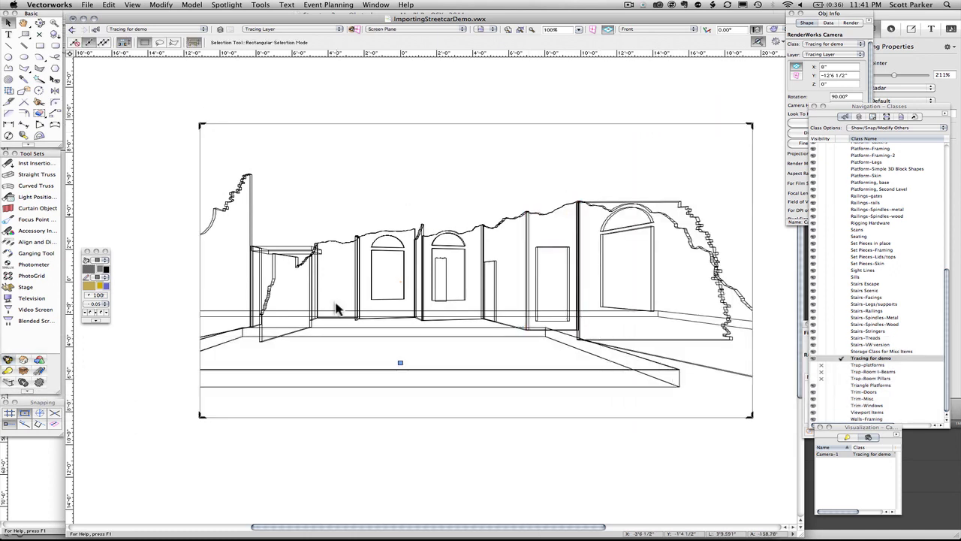
left_click_drag(199, 417, 106, 411)
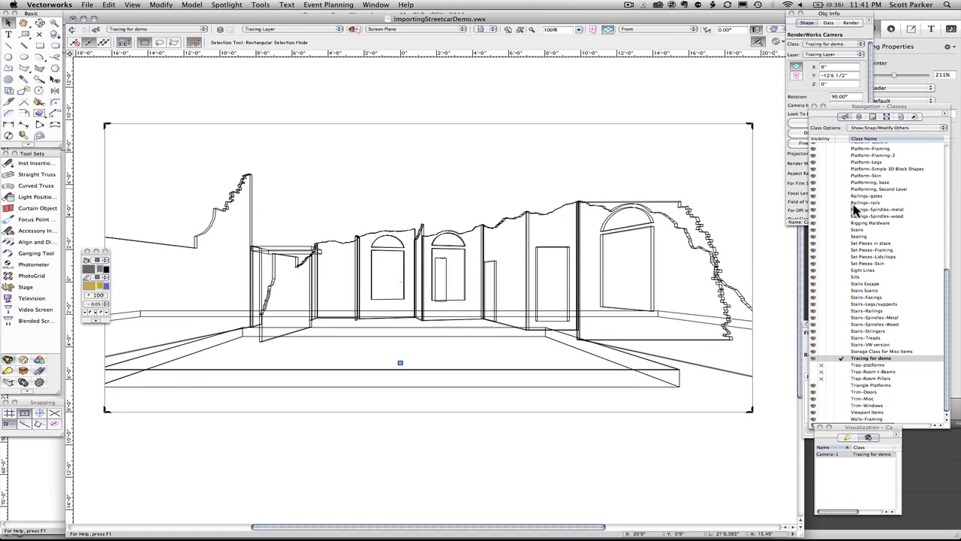
- Set the camera's render mode to OpenGL
left_click(805, 89)
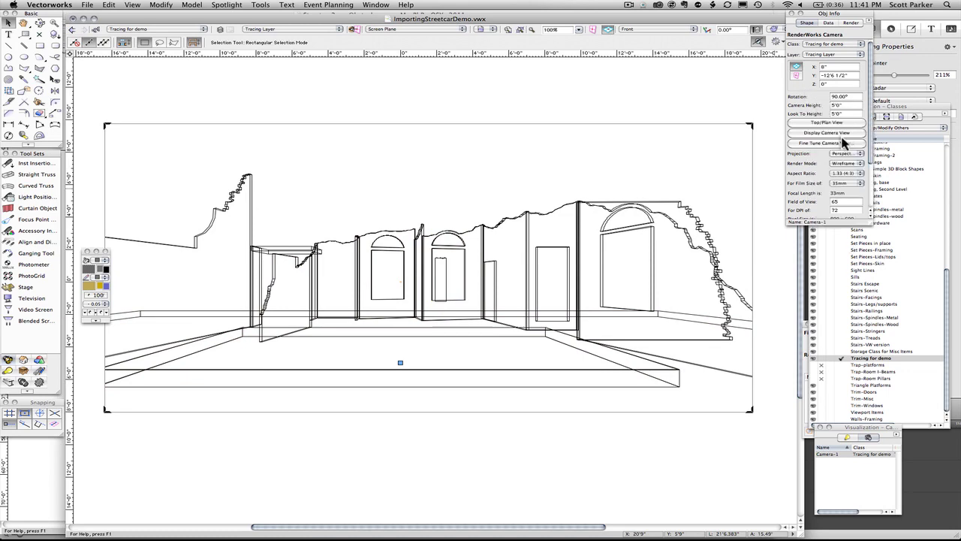
left_click(850, 165)
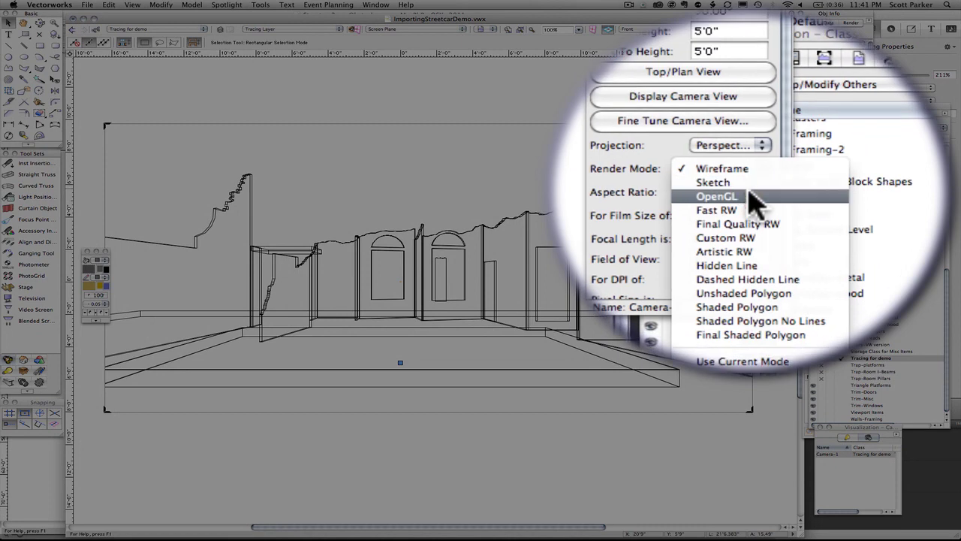
left_click(753, 200)
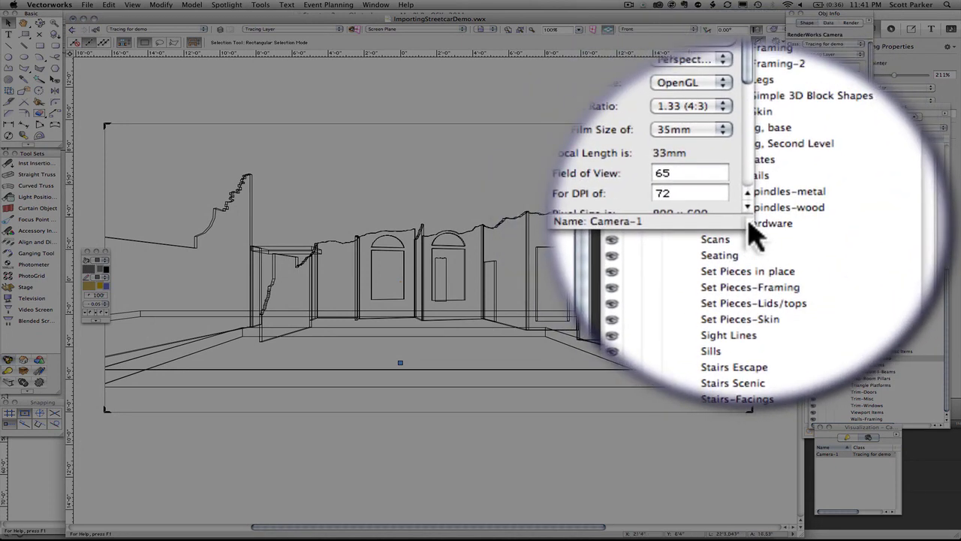
- Turn on Auto Update 3D View for the camera and stretch the rendered view's crop frame outward to include the side walls
left_click_drag(750, 223, 775, 348)
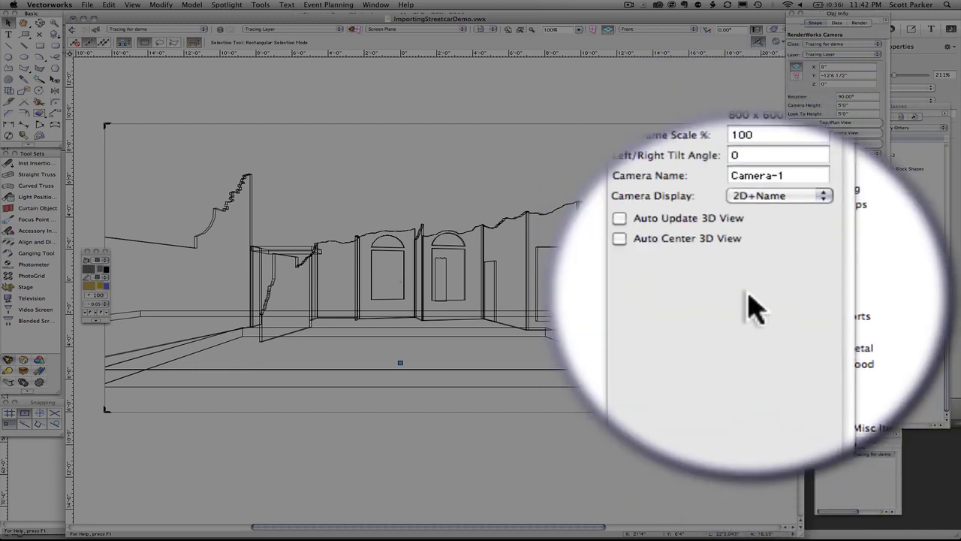
left_click(746, 263)
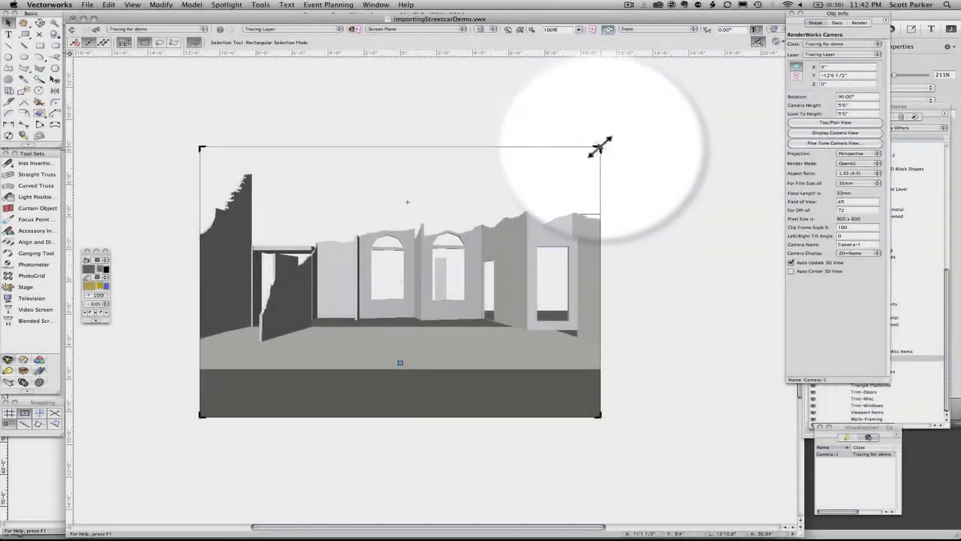
left_click_drag(598, 148, 745, 174)
left_click_drag(200, 415, 92, 409)
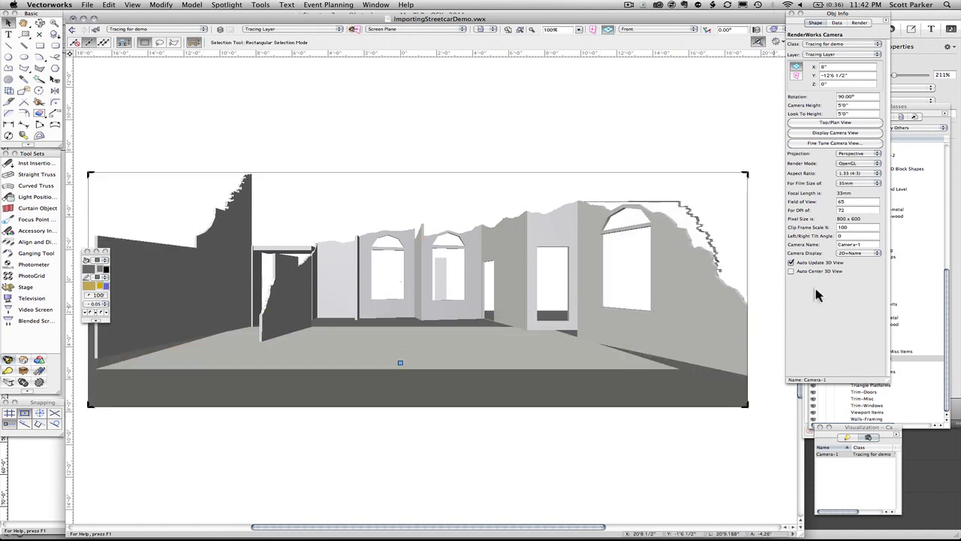